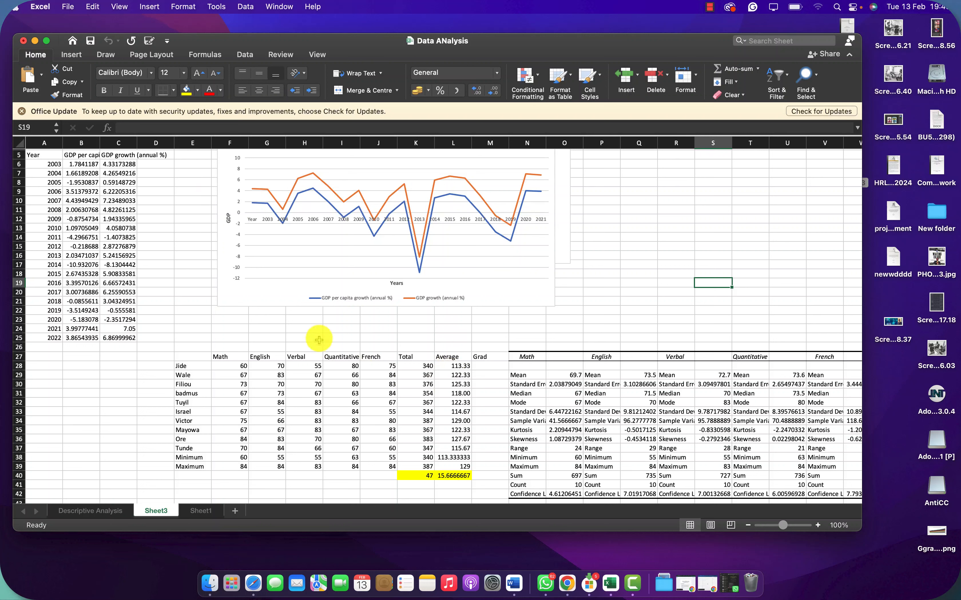
Step: Apply All Borders to the score table in cells E27:L40
left_click_drag(181, 358, 450, 471)
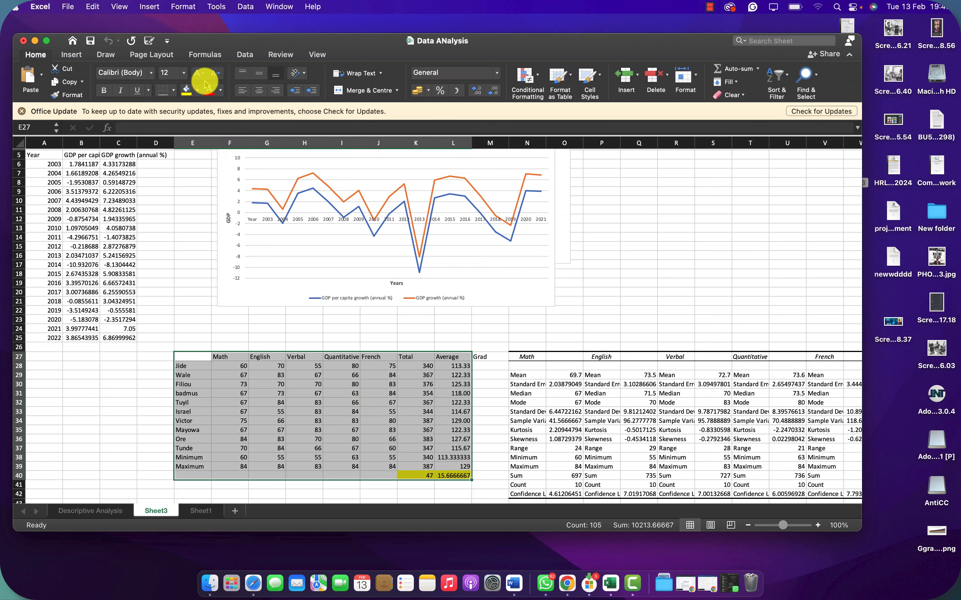
left_click(173, 94)
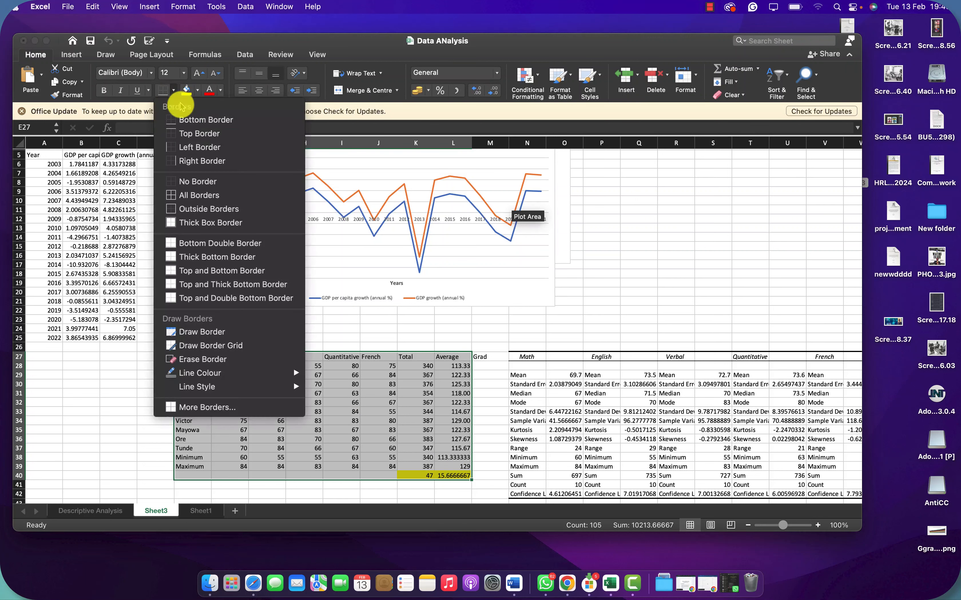
left_click(199, 201)
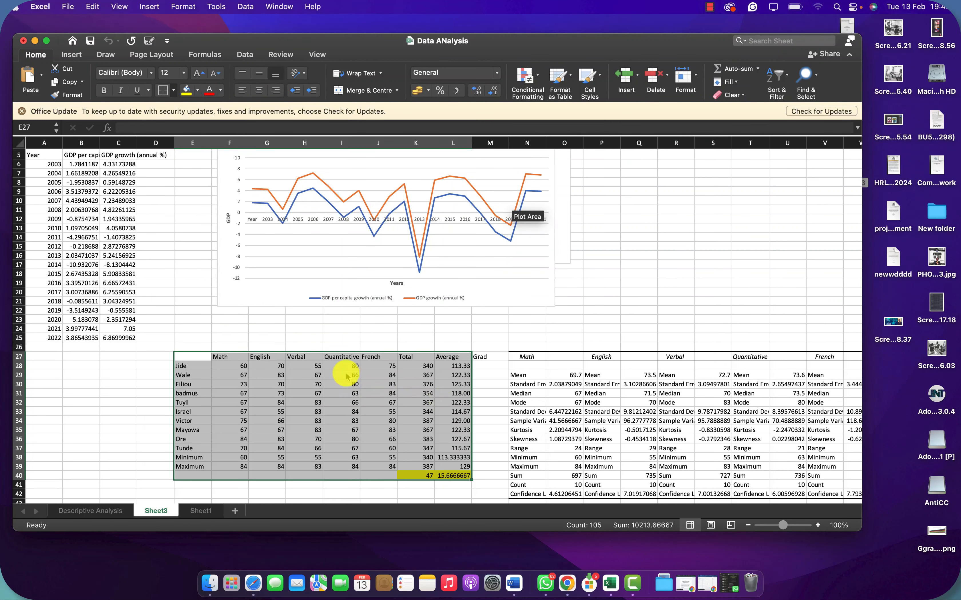
left_click(175, 93)
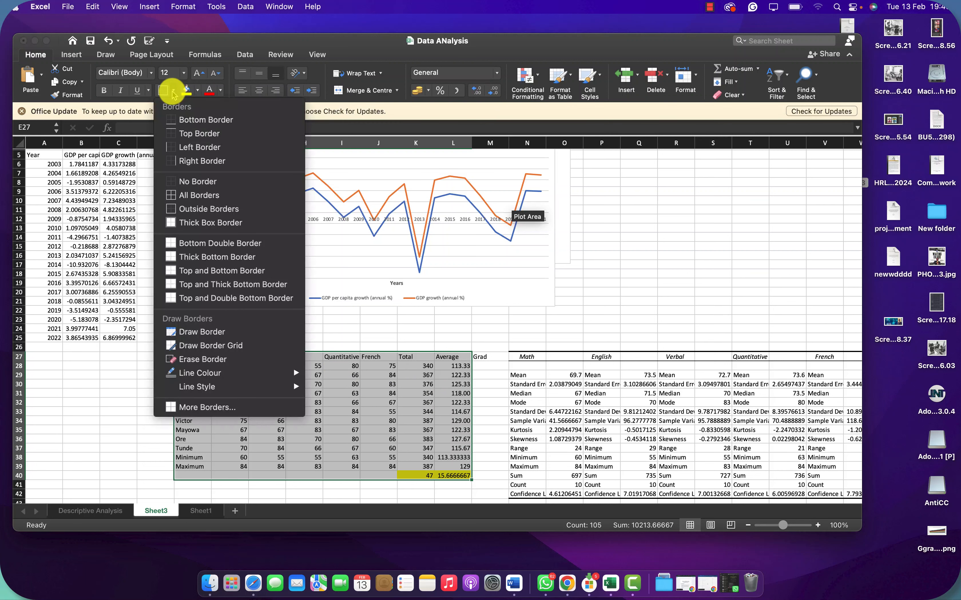
left_click(186, 195)
left_click(344, 449)
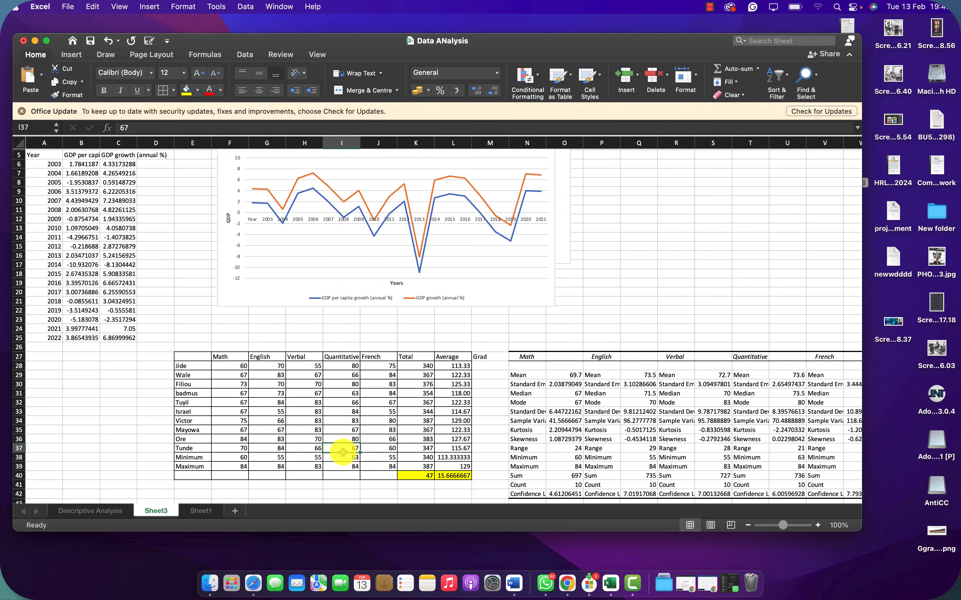
Step: Inspect the SUM formula behind the first student's Total in cell K28
left_click(410, 366)
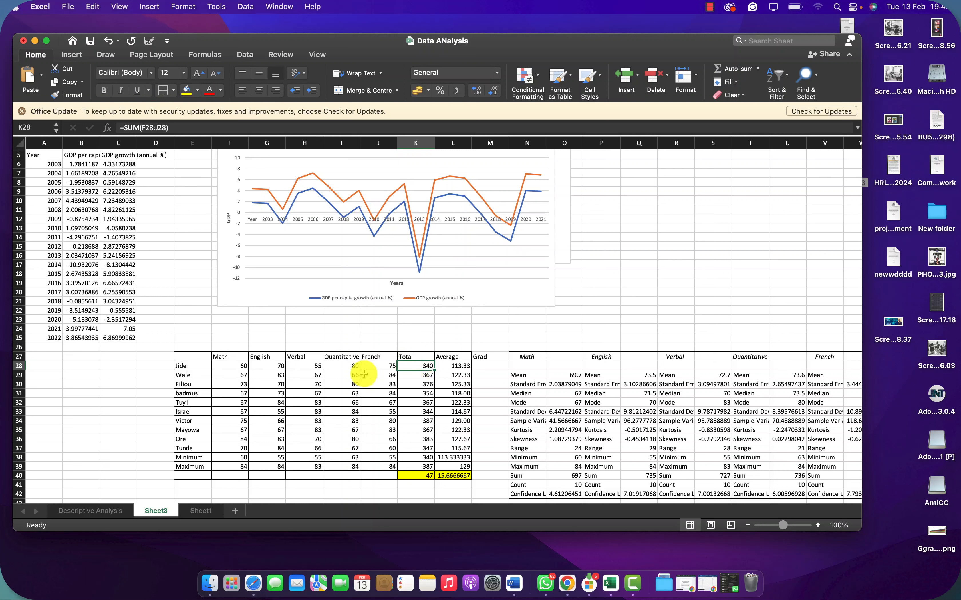
double_click(416, 365)
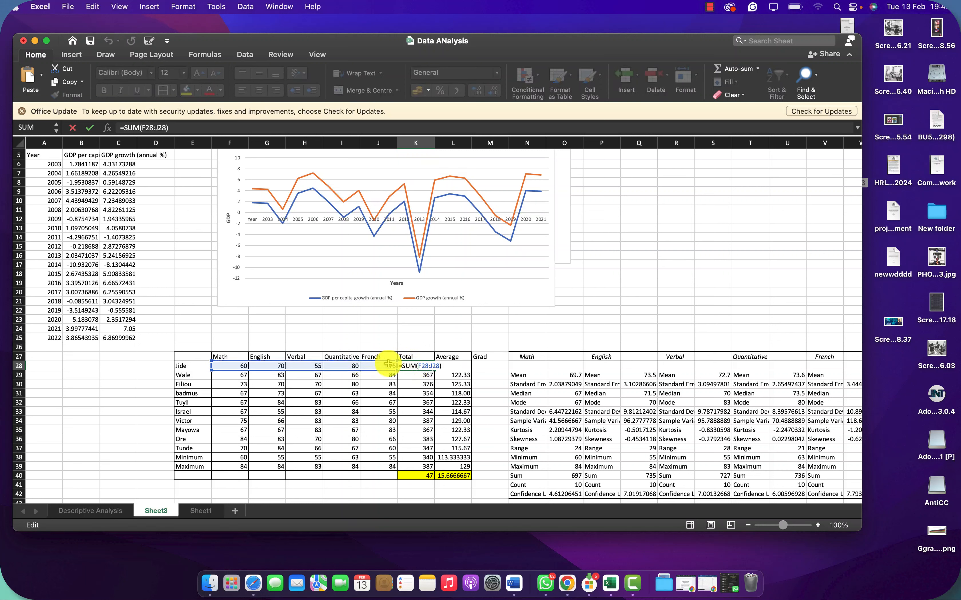
key("Return")
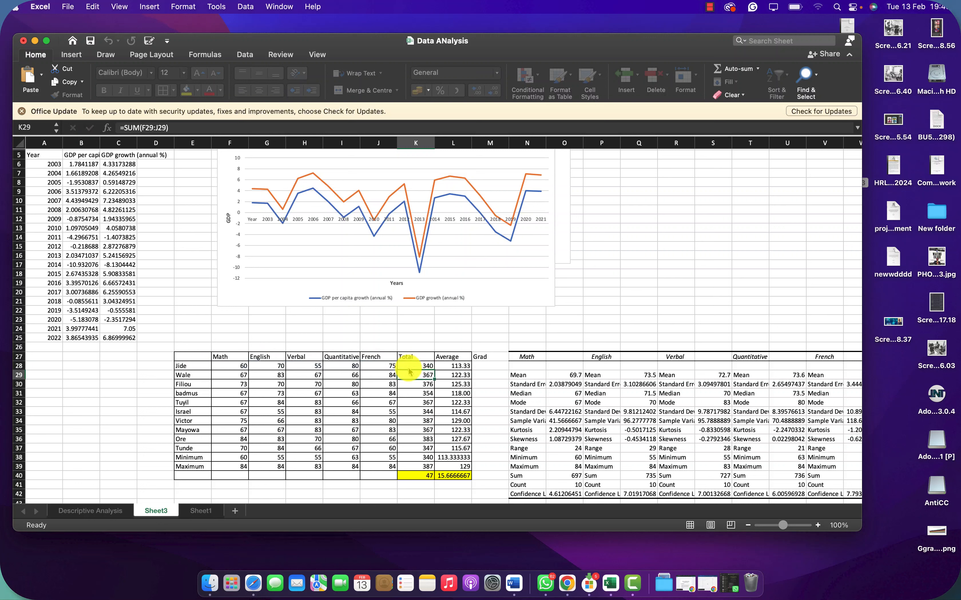
Step: Try to fill the Total formula in K28 down the column, and undo the fill
left_click(427, 364)
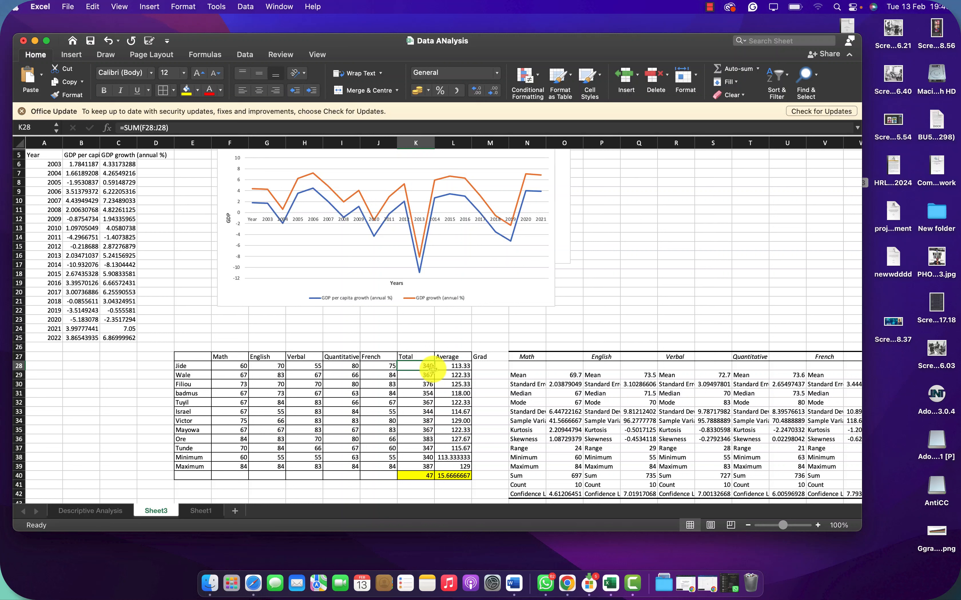
double_click(434, 370)
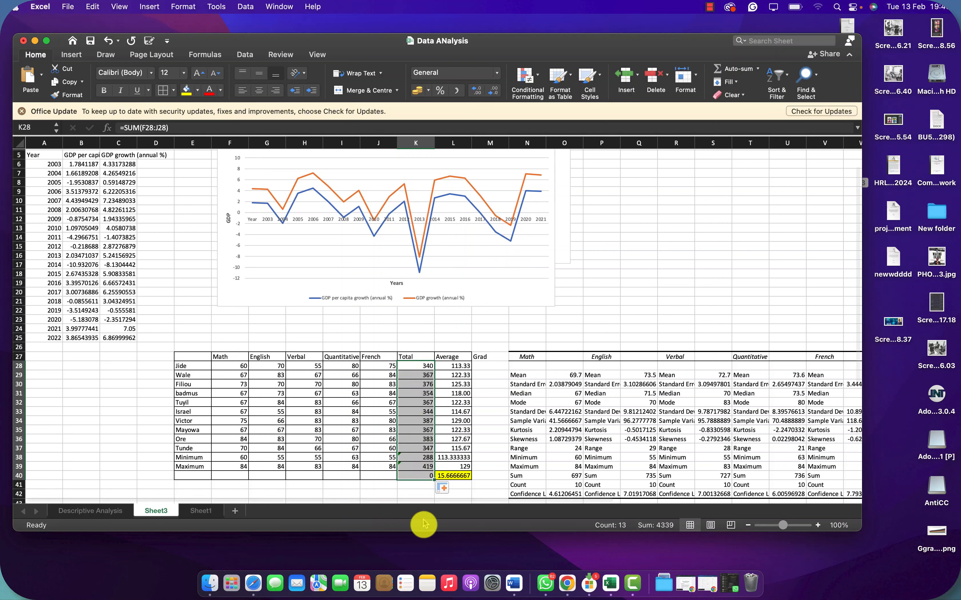
key("super+z")
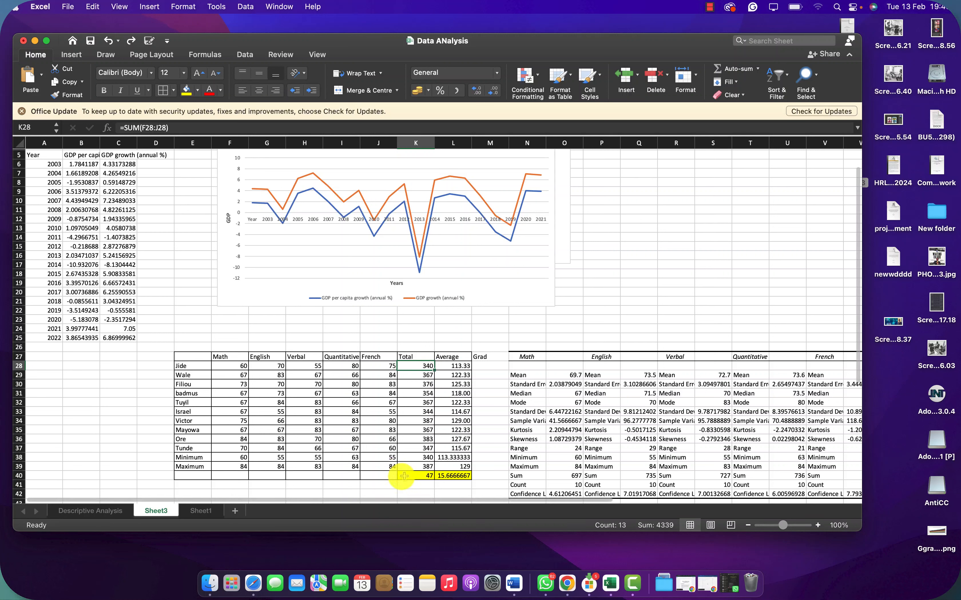
left_click(384, 485)
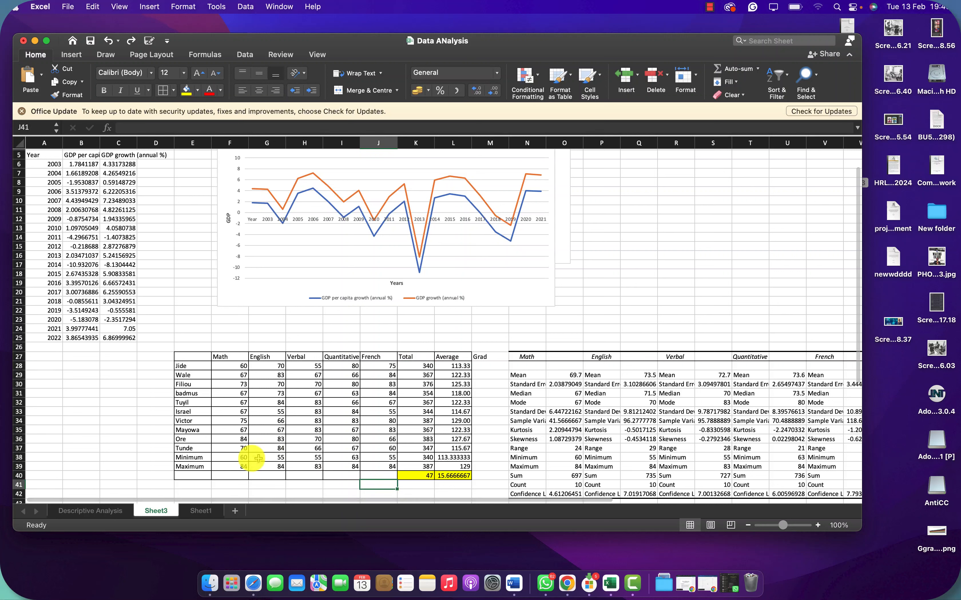
Step: Inspect the Minimum and Maximum formulas of the Math column in cells F38 and F39
left_click(242, 457)
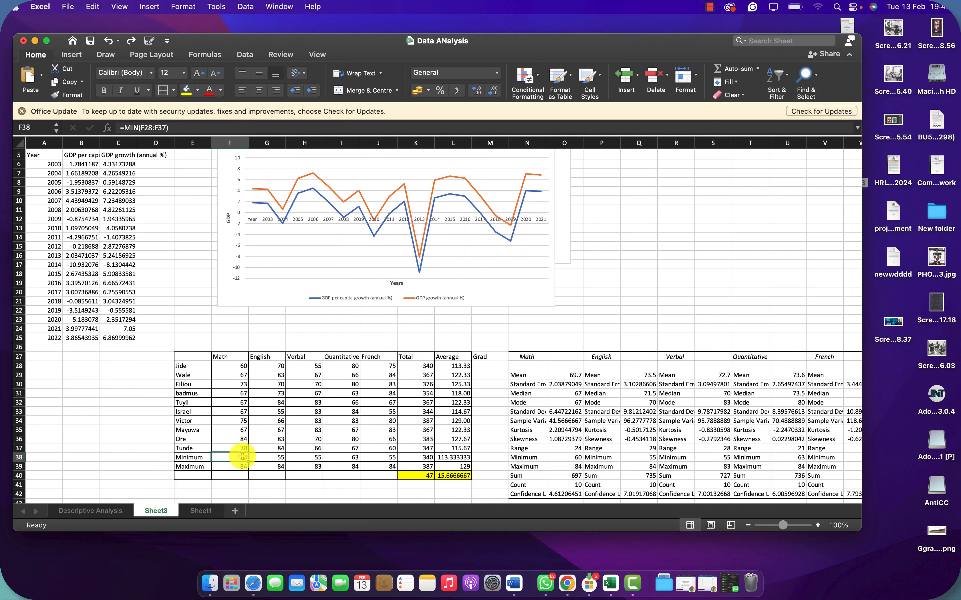
double_click(242, 457)
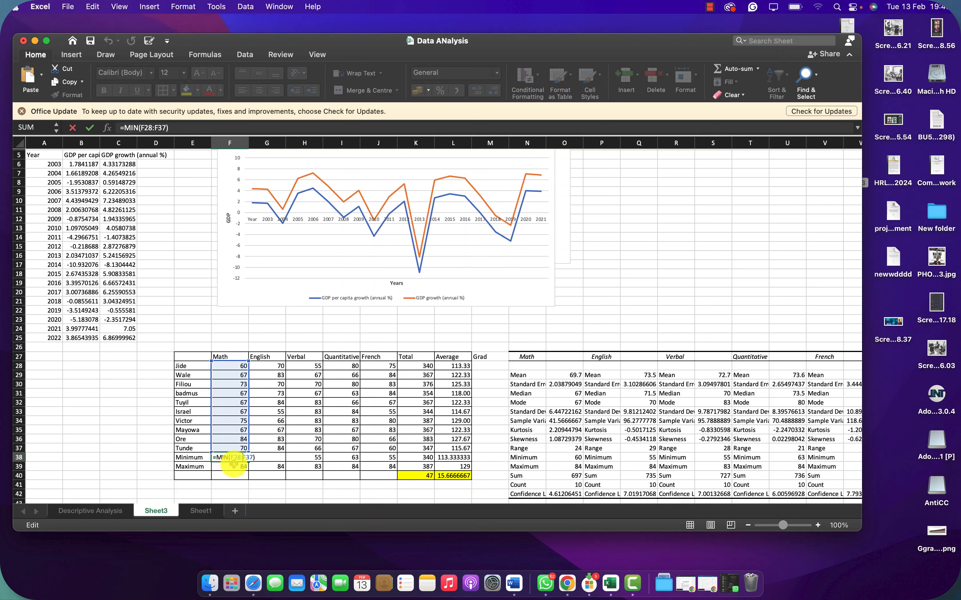
double_click(242, 467)
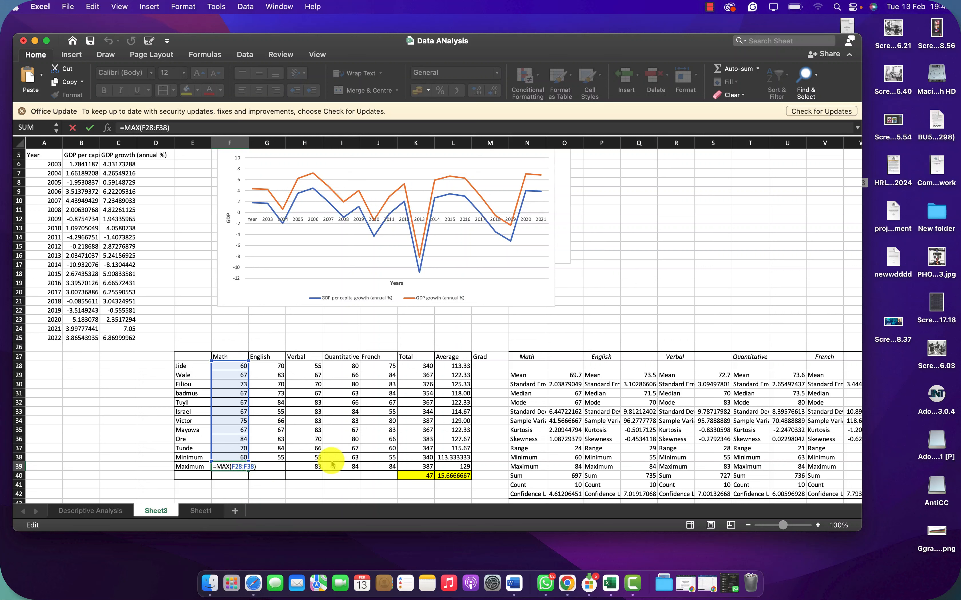
key("Return")
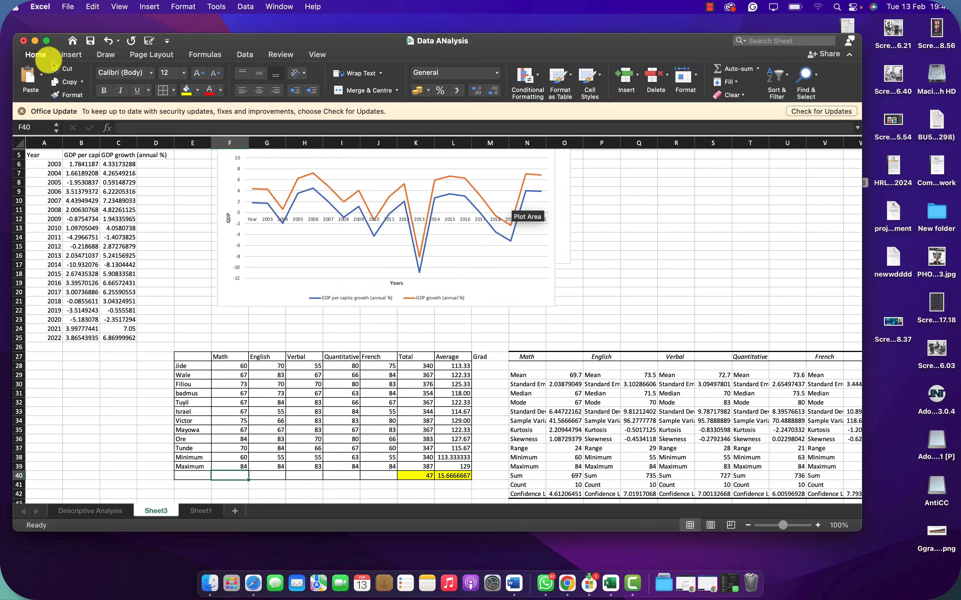
Step: Look through the available ribbon command groups and bring up the list of Data Analysis tools
left_click(72, 54)
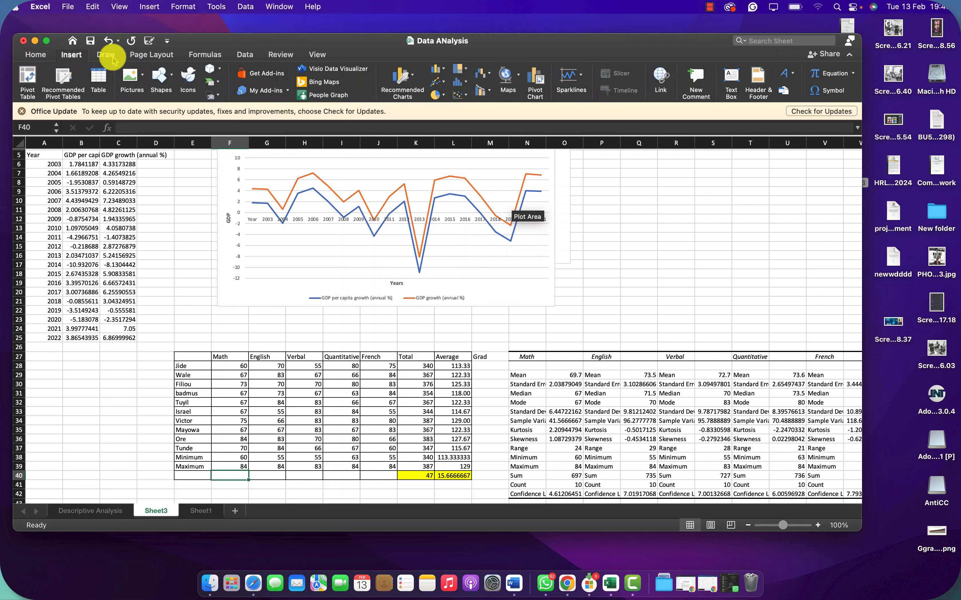
left_click(107, 54)
left_click(154, 53)
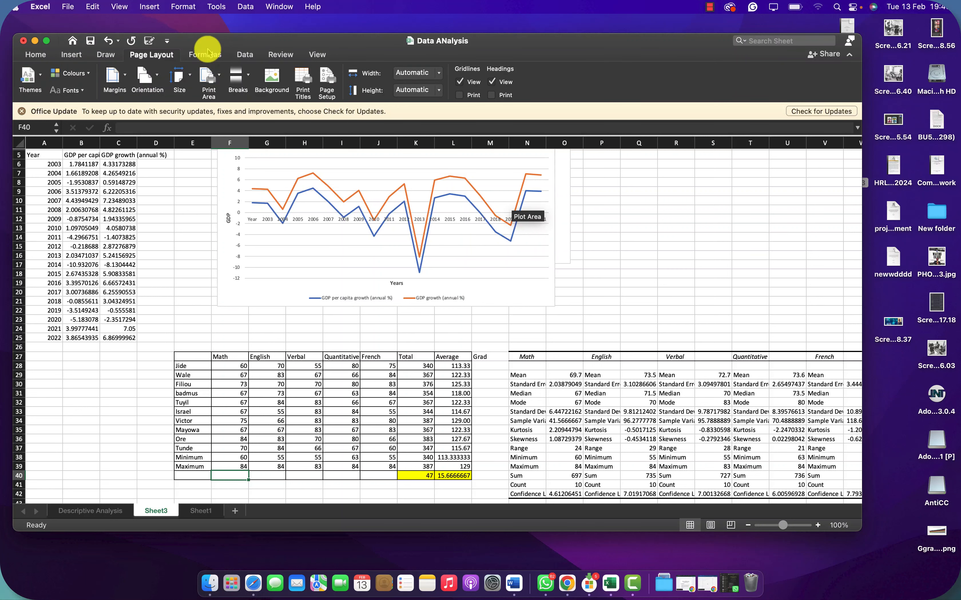
left_click(207, 52)
left_click(243, 56)
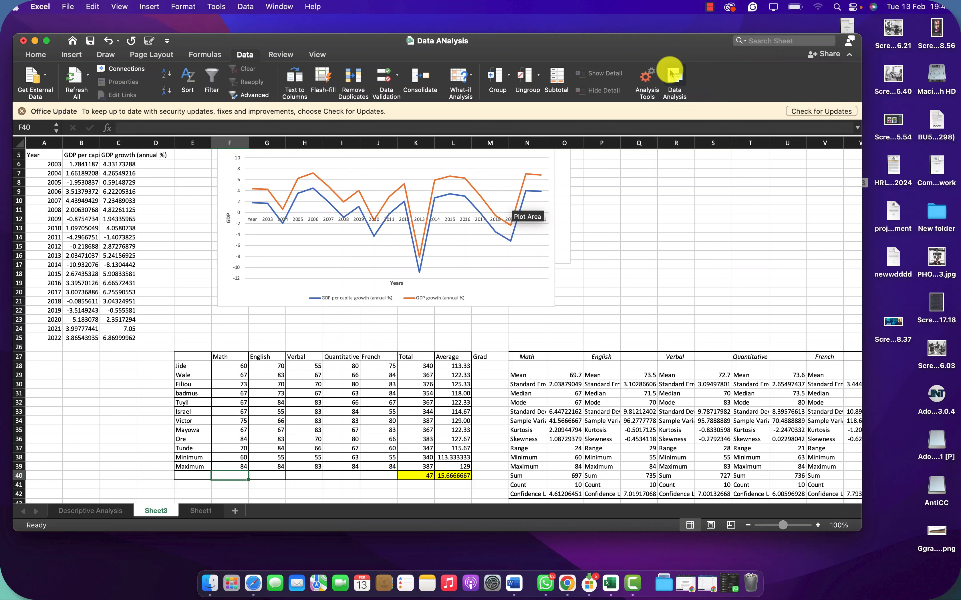
left_click(674, 78)
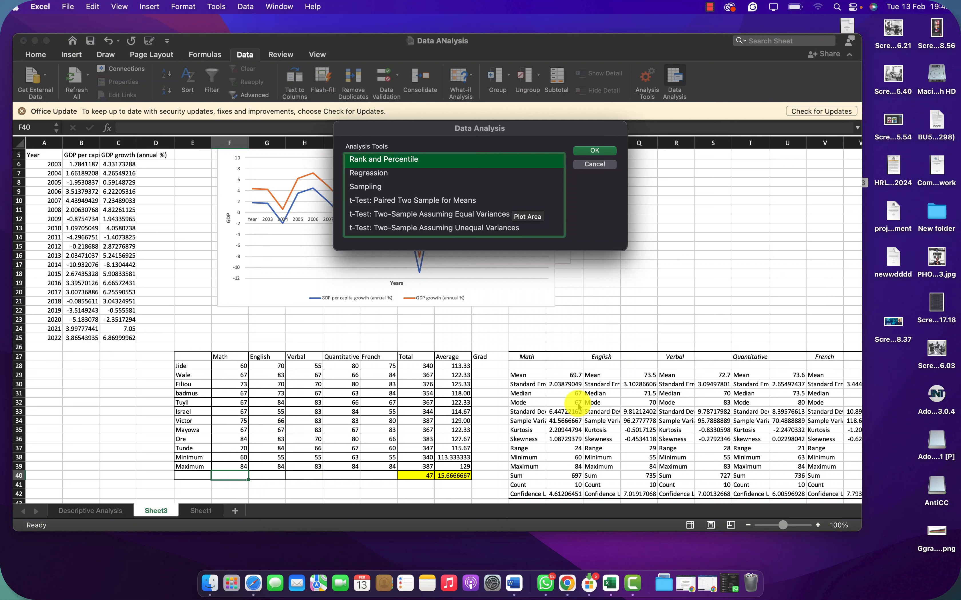
left_click(710, 7)
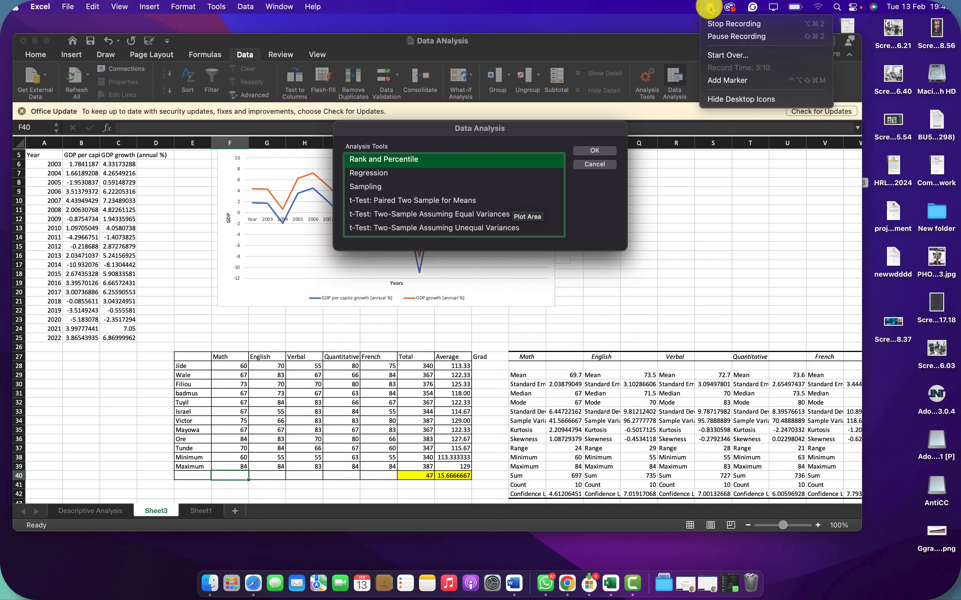
left_click(716, 41)
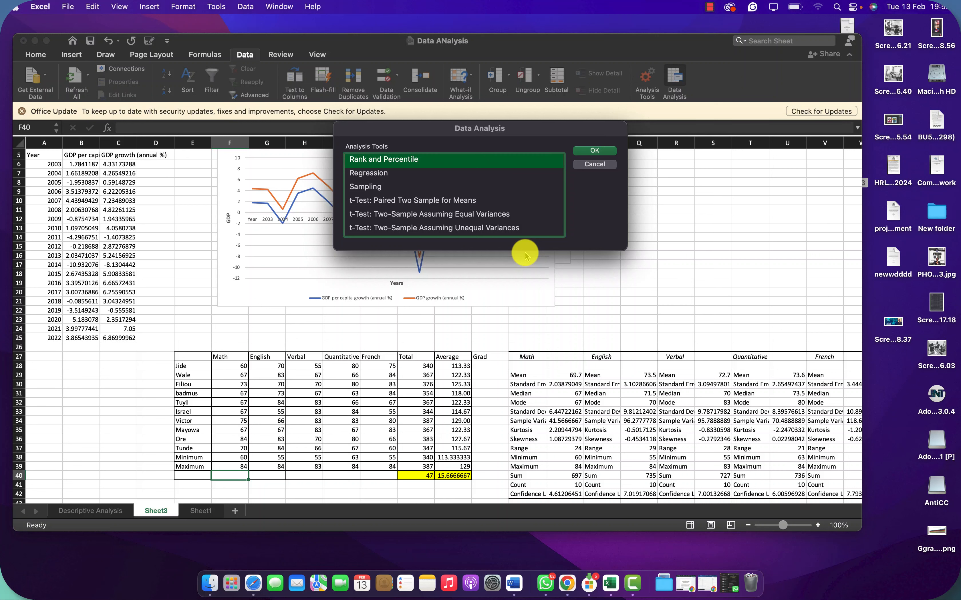
Step: Switch to Finder and open the Explanation document from the last folder of the Previous 7 Days group in Documents
left_click(210, 582)
left_click(302, 206)
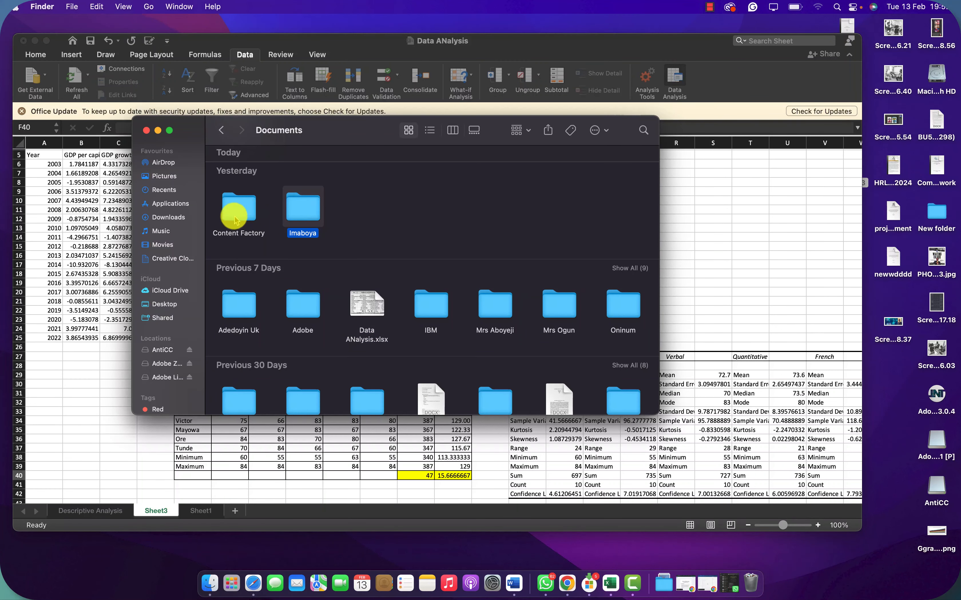
double_click(623, 306)
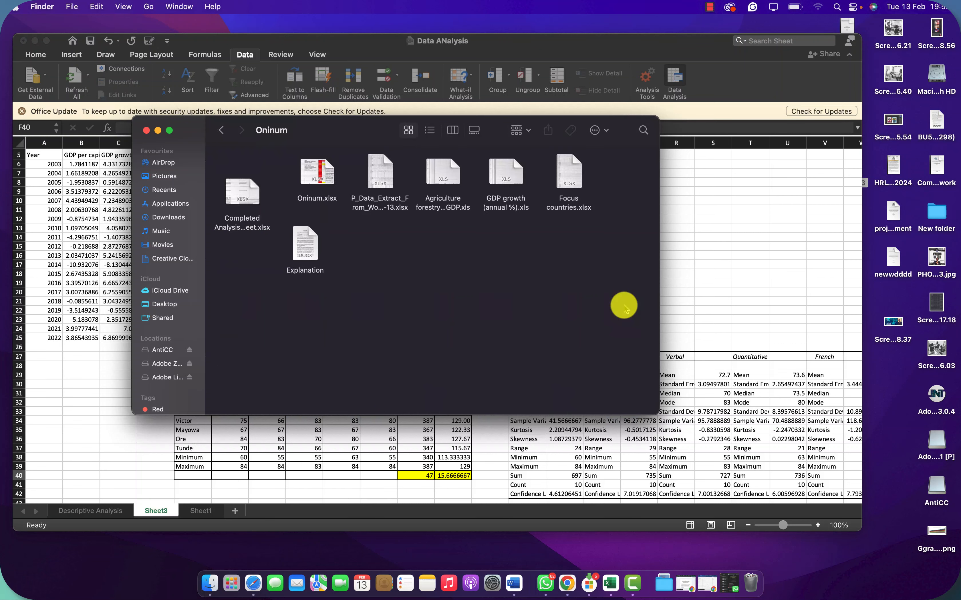
double_click(319, 275)
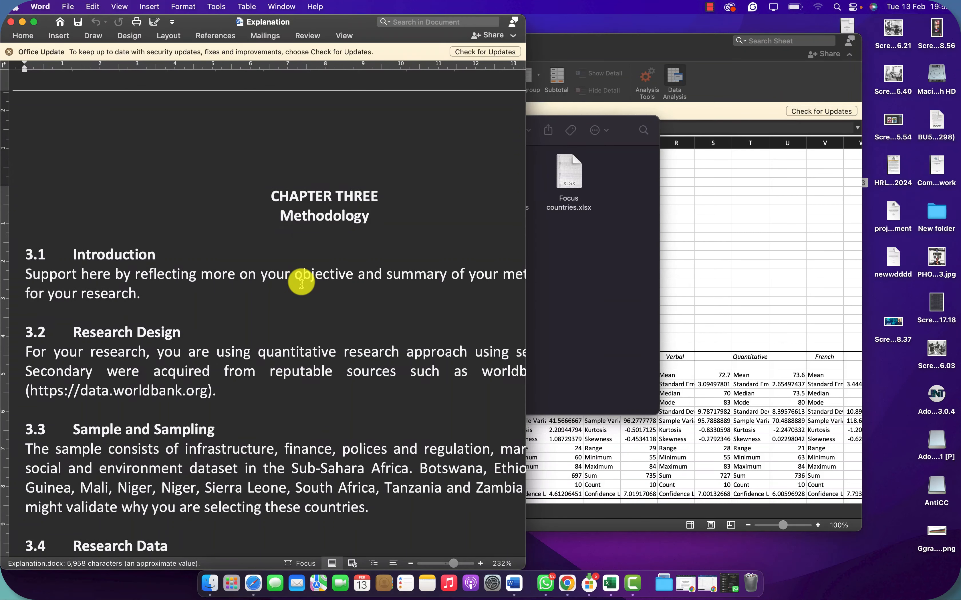
right_click(301, 283)
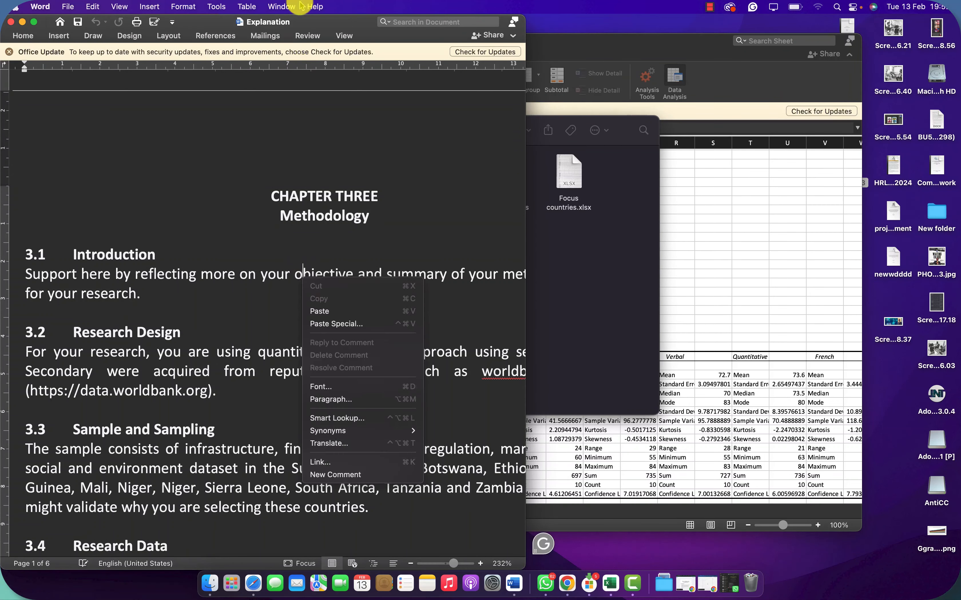
key("Escape")
Step: Widen the document window and read the definitions of central tendency, dispersion, shape and correlation on the last page
scroll(196, 304, "down", 20)
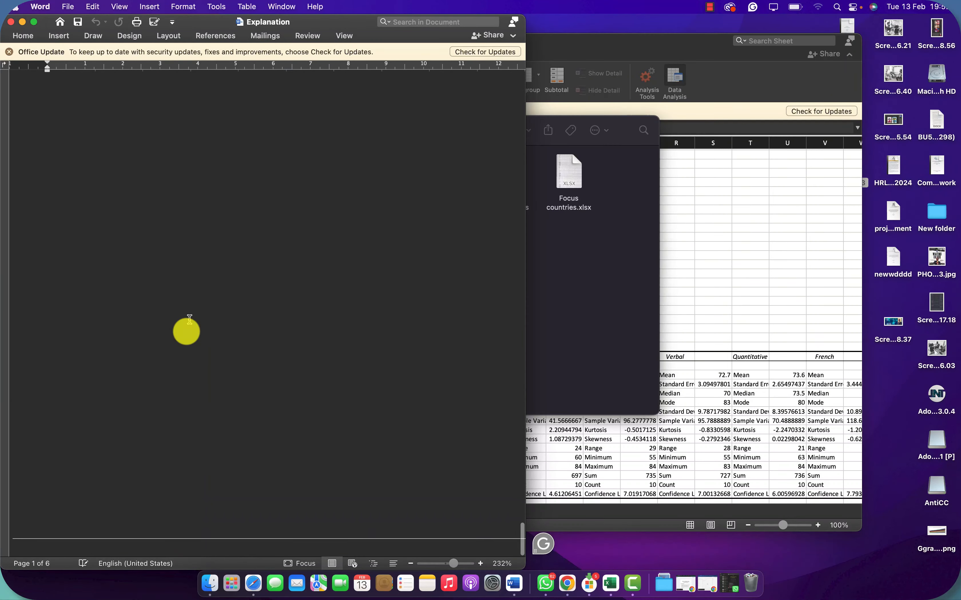
scroll(228, 272, "up", 10)
scroll(229, 272, "up", 10)
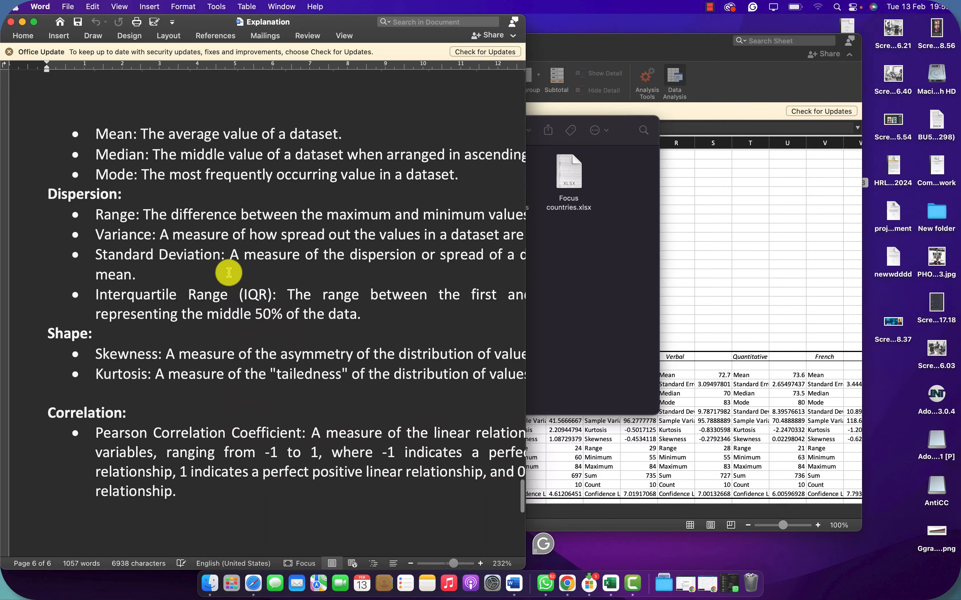
scroll(229, 273, "up", 5)
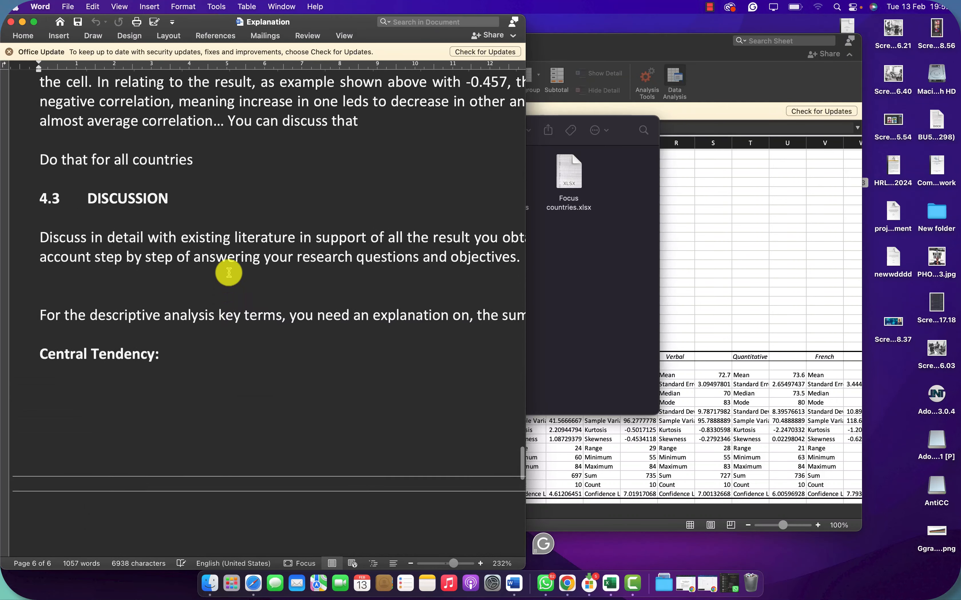
left_click_drag(549, 319, 804, 319)
scroll(694, 384, "down", 10)
scroll(694, 384, "down", 3)
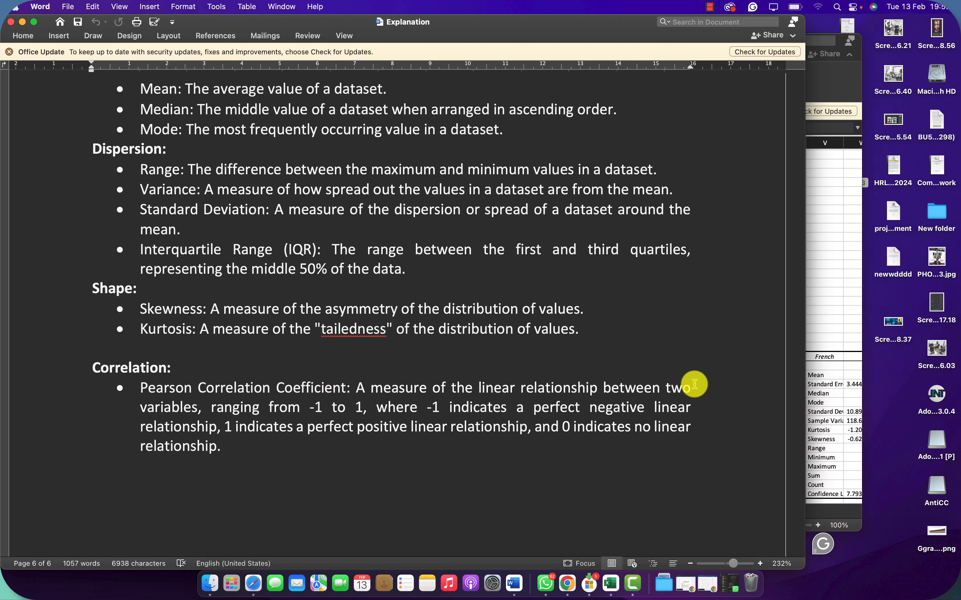
Step: Return to the Excel workbook, dismiss the Data Analysis dialog and examine the descriptive statistics for all five subjects
left_click(838, 344)
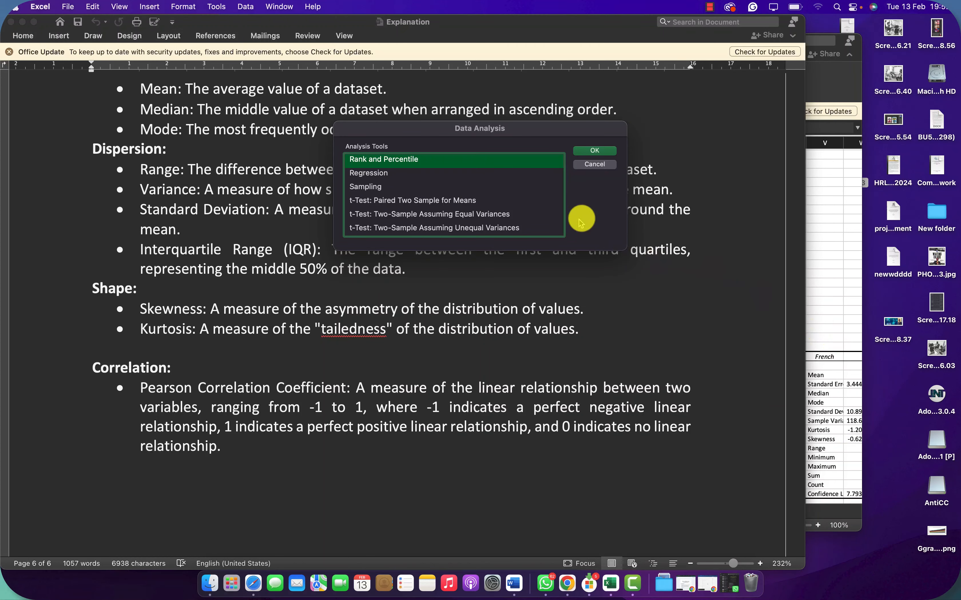
left_click(595, 164)
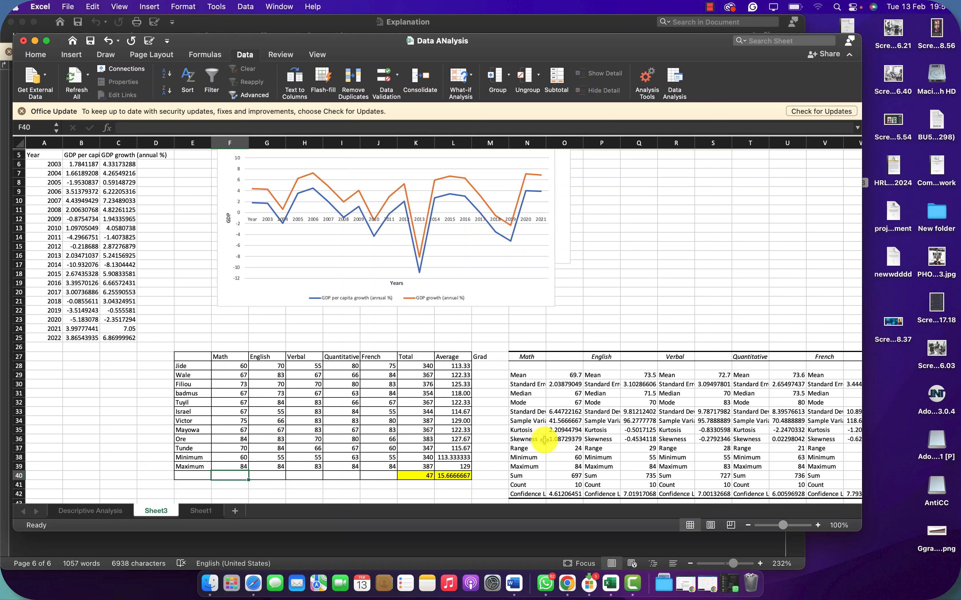
scroll(600, 384, "down", 3)
scroll(600, 384, "right", 3)
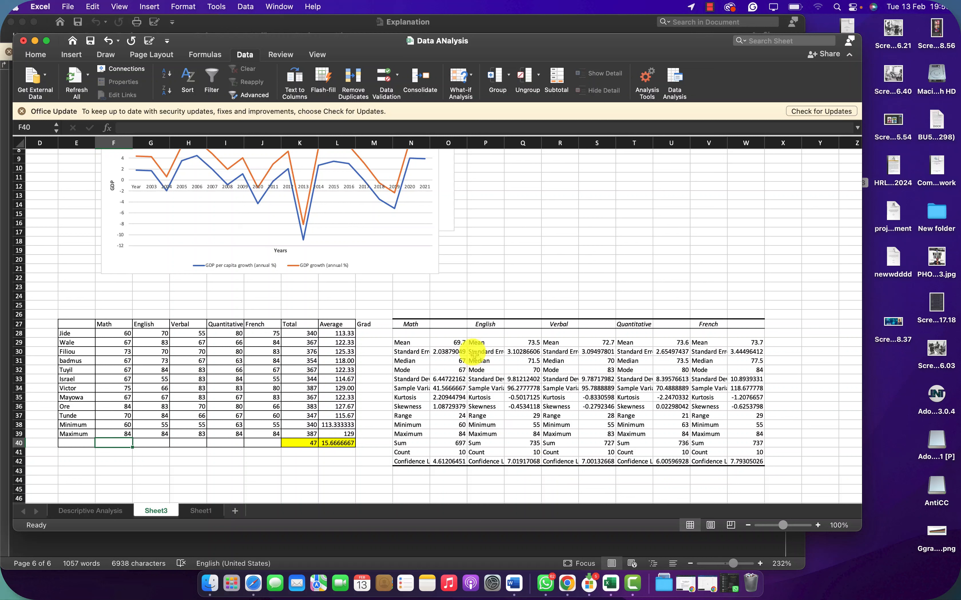
Step: Start the Correlation tool from the Data Analysis tools
left_click(675, 78)
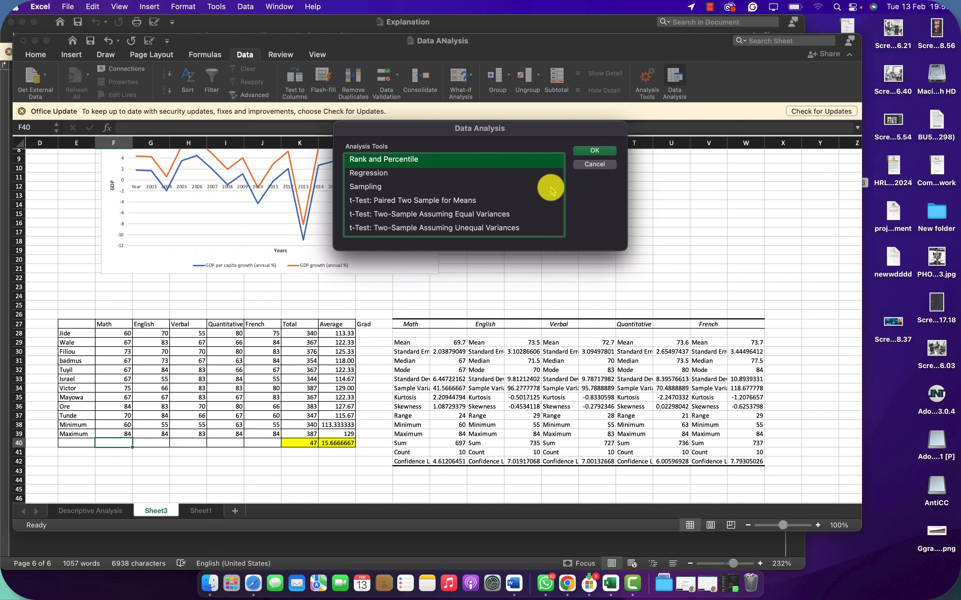
scroll(470, 187, "down", 1)
scroll(470, 188, "up", 1)
scroll(469, 187, "up", 8)
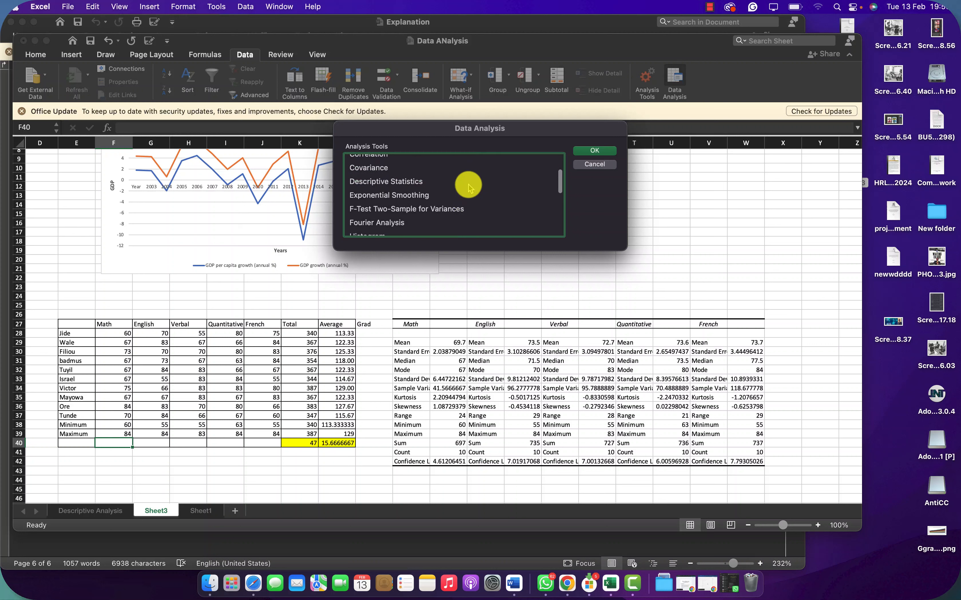
scroll(409, 185, "up", 3)
left_click(369, 187)
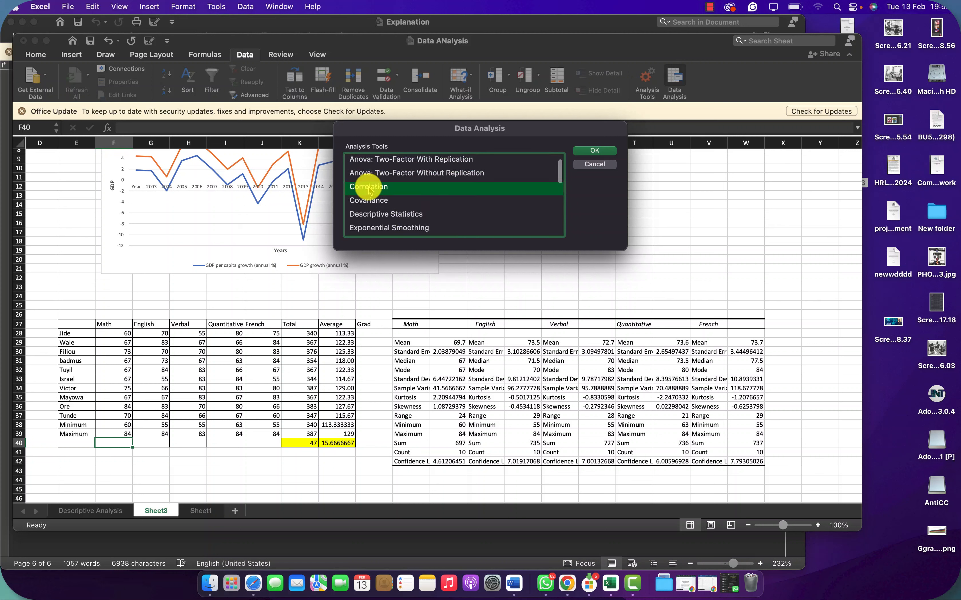
left_click(594, 153)
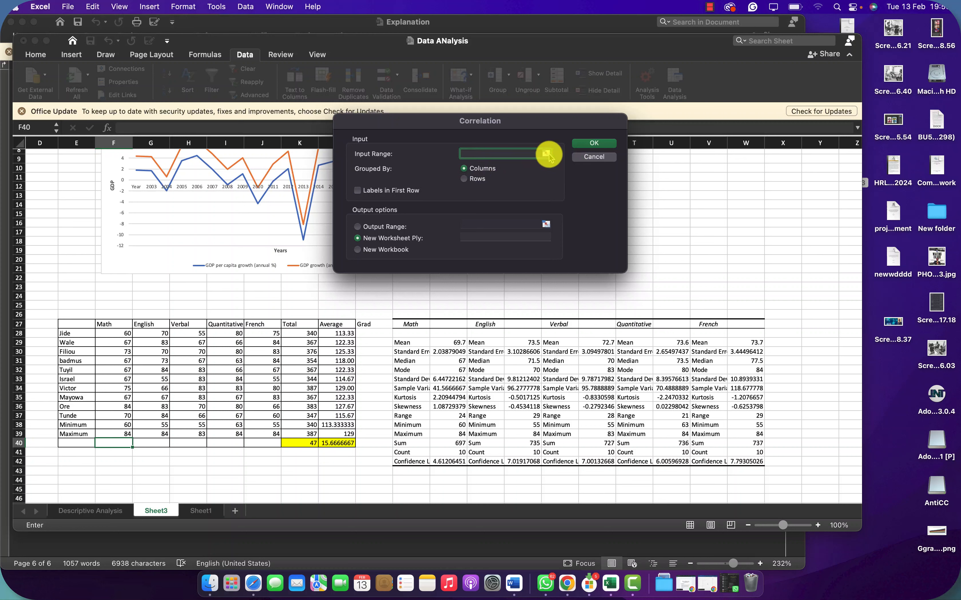
Step: Set the correlation input range to $F$27:$J$37, covering all five subjects, with labels in the first row
left_click(546, 153)
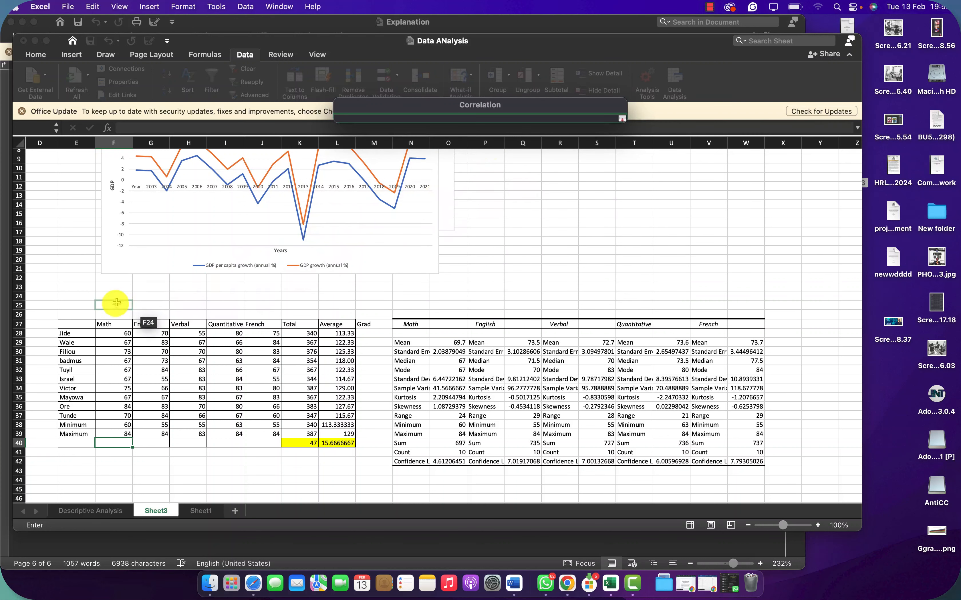
left_click_drag(115, 325, 274, 416)
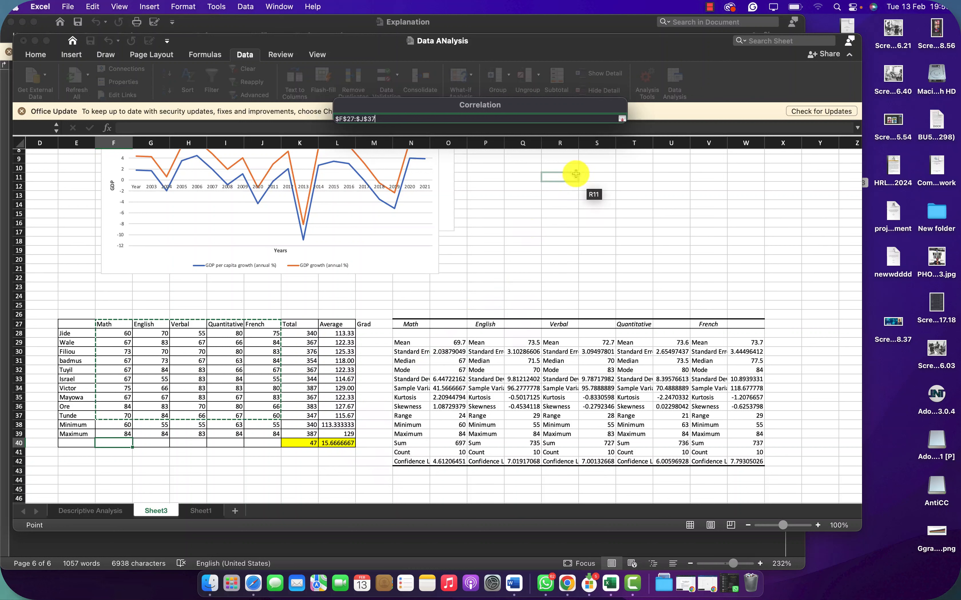
left_click(621, 120)
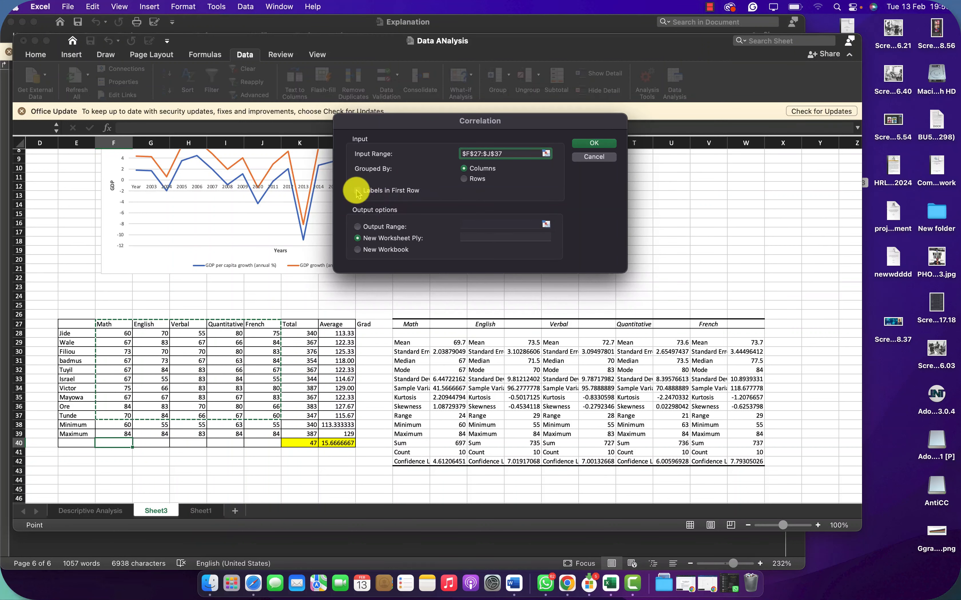
left_click(358, 191)
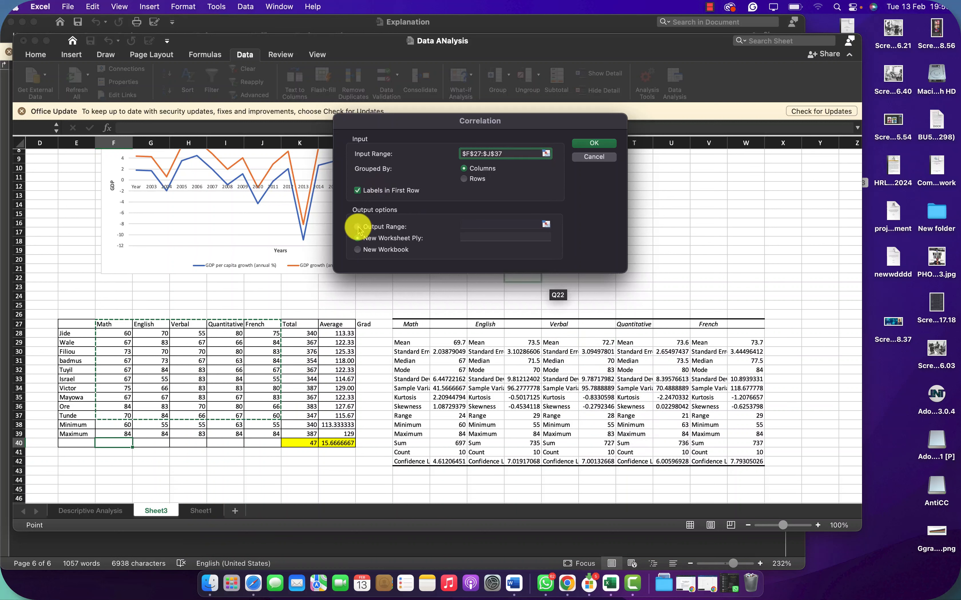
Step: Set the correlation output range to $Y$27:$AP$44, beside the descriptive statistics, and generate the matrix
left_click(358, 227)
left_click(547, 224)
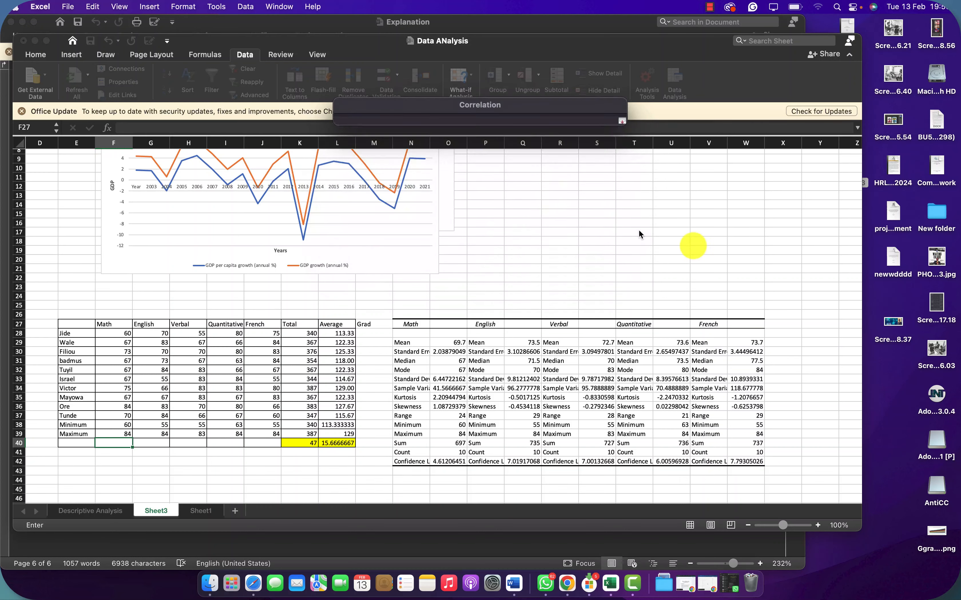
scroll(765, 316, "right", 5)
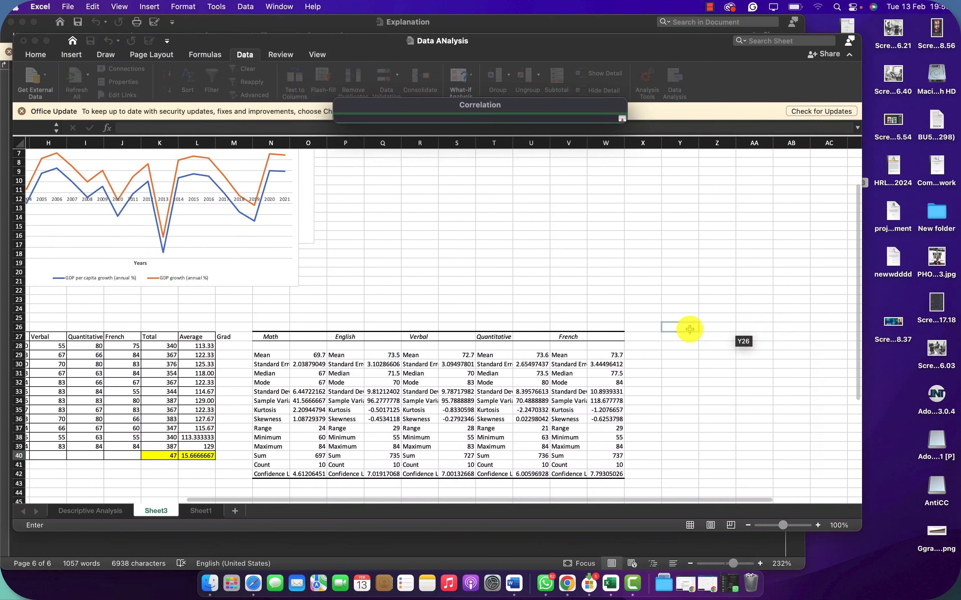
left_click_drag(680, 337, 757, 493)
scroll(539, 384, "left", 10)
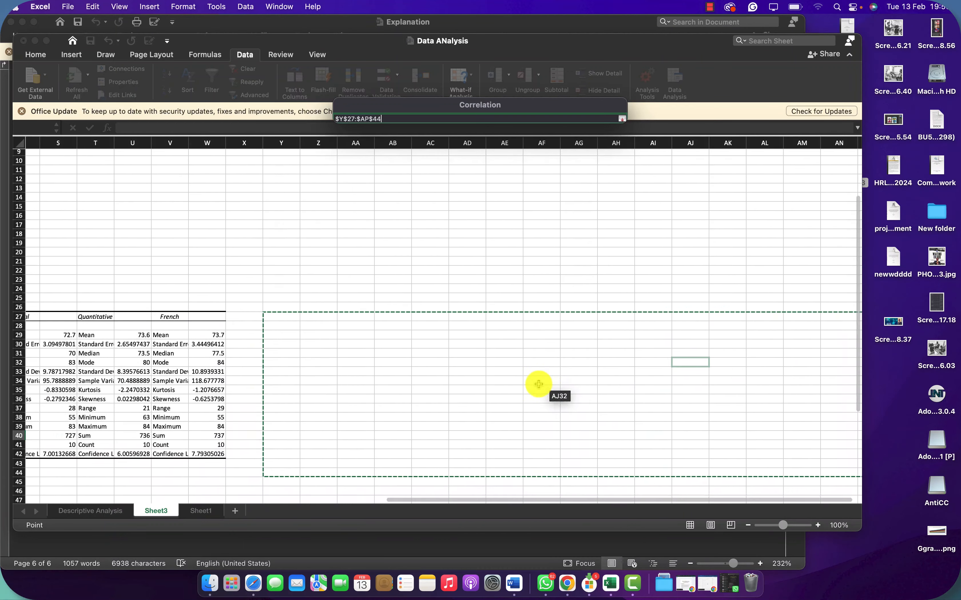
left_click(622, 119)
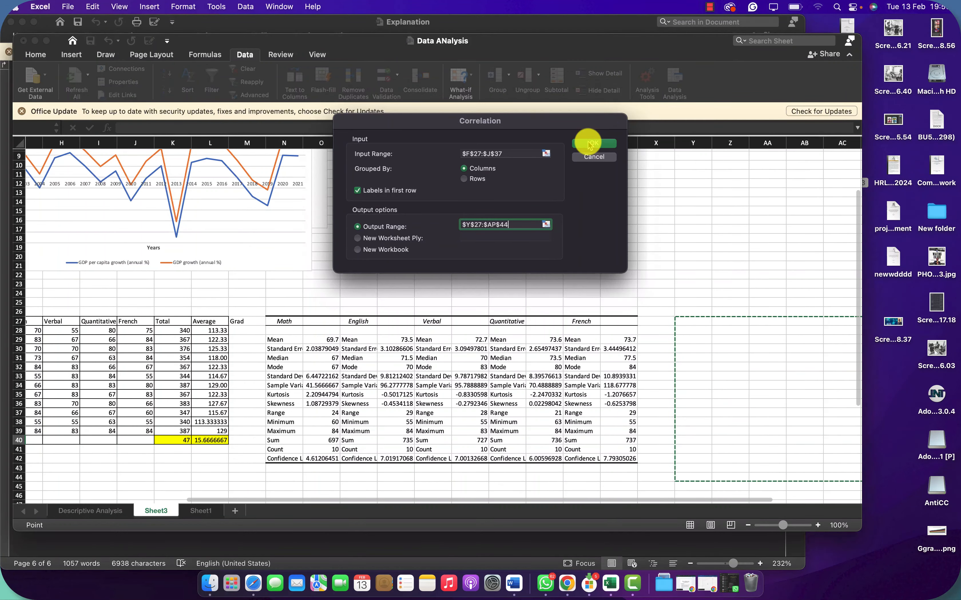
left_click(589, 145)
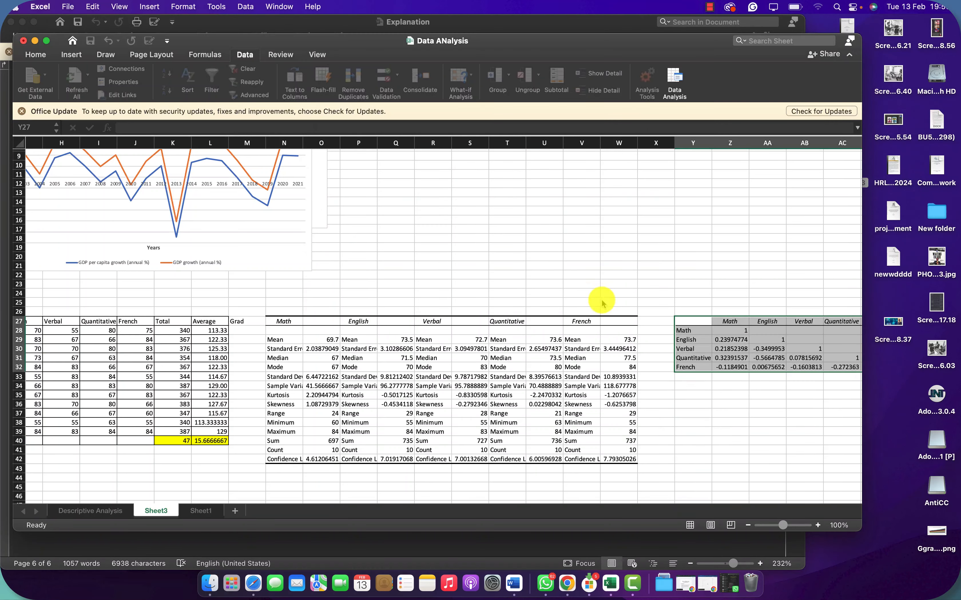
scroll(680, 340, "right", 6)
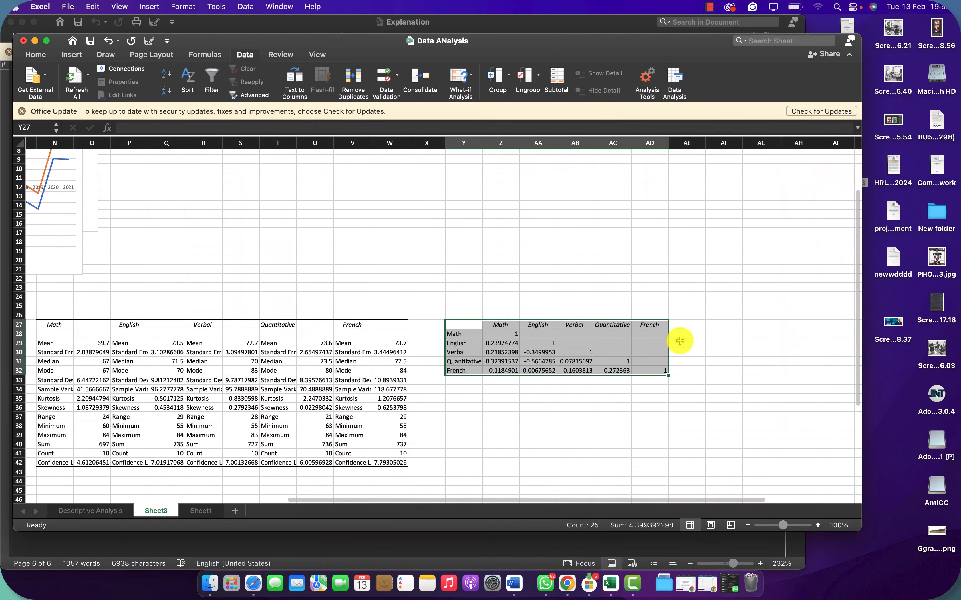
left_click(564, 301)
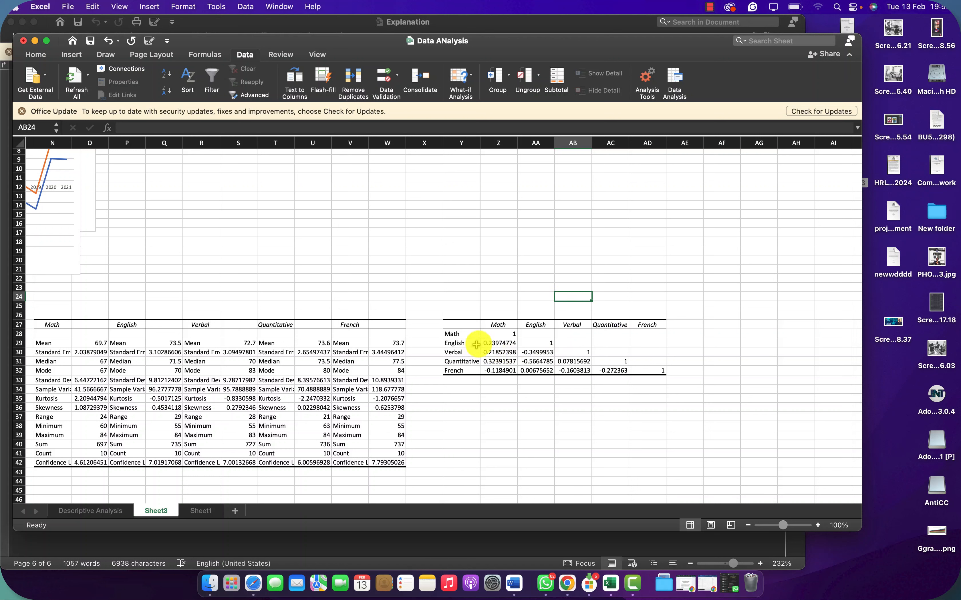
Step: Highlight the English–Math coefficient in cell Z29 of the correlation matrix with a yellow fill
left_click_drag(456, 346, 494, 320)
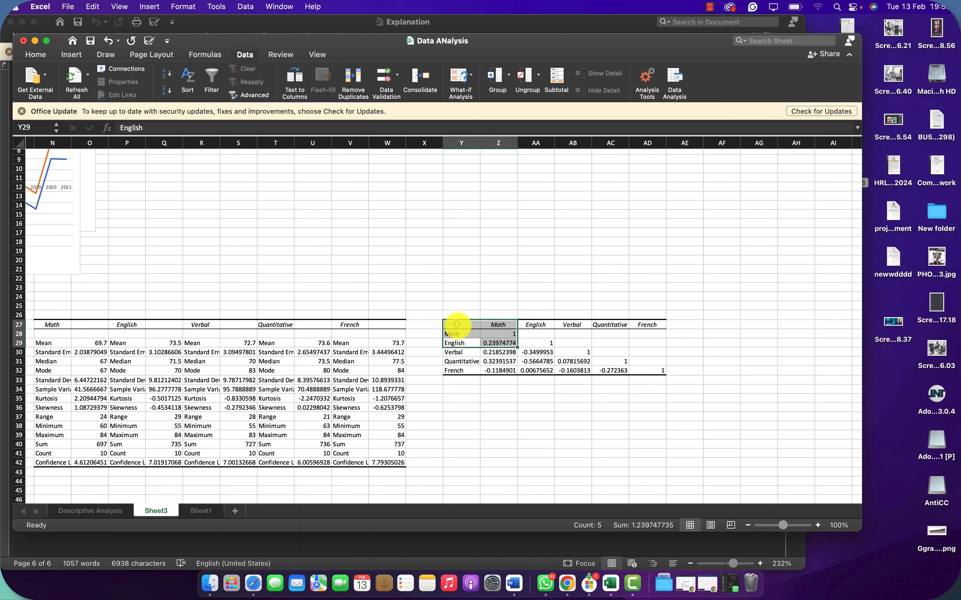
left_click(493, 344)
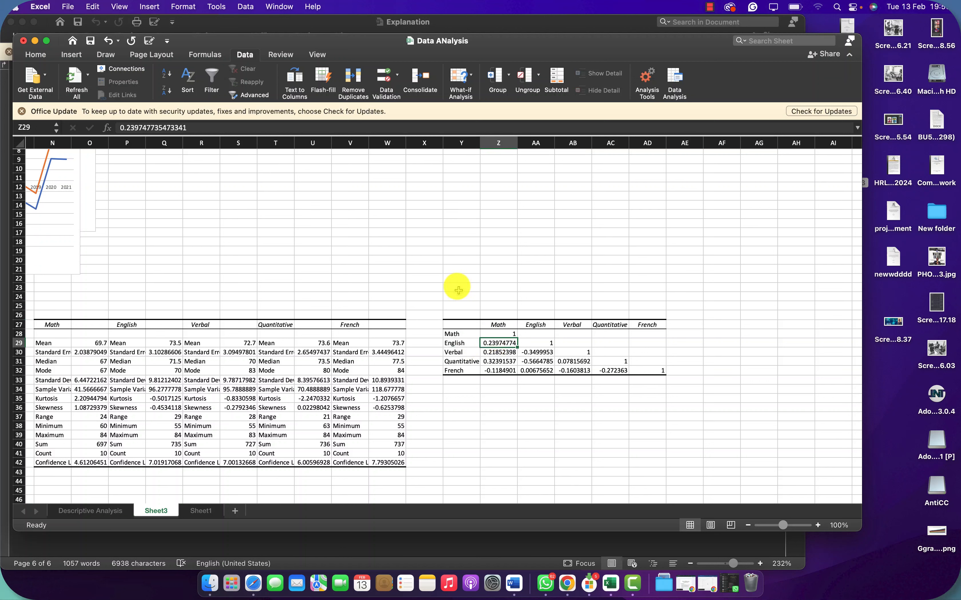
scroll(487, 341, "up", 10)
scroll(487, 340, "down", 5)
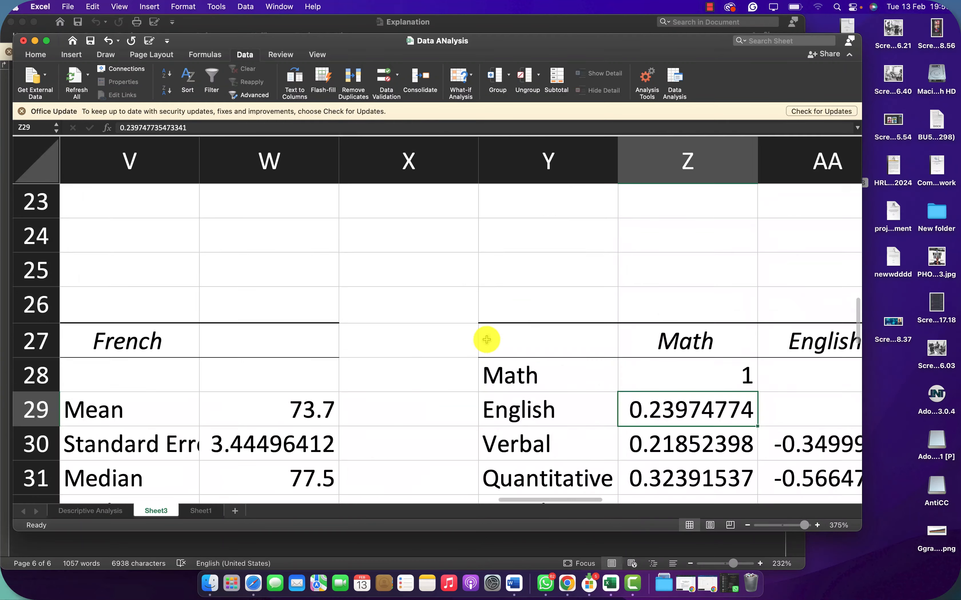
scroll(486, 339, "right", 2)
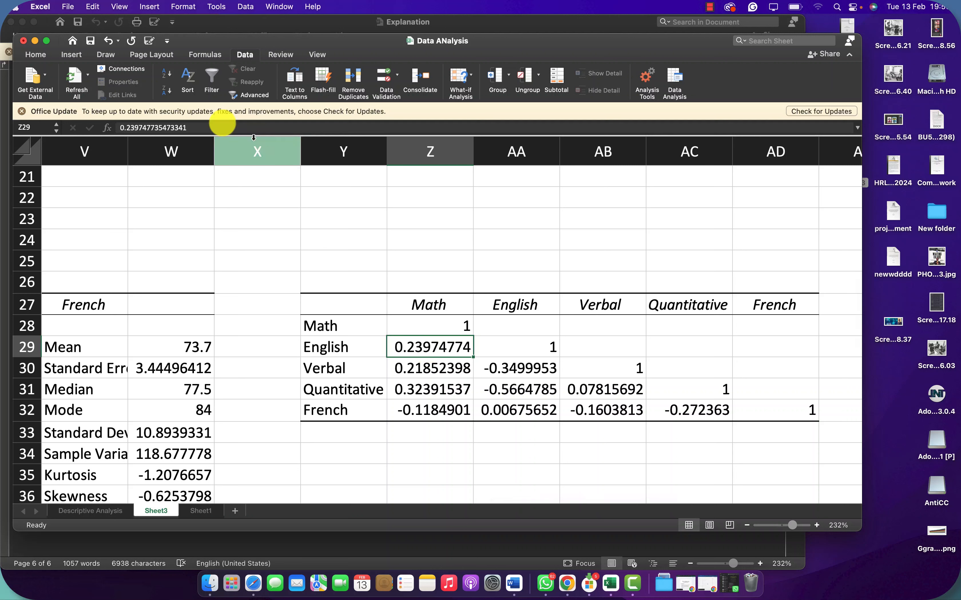
left_click(38, 55)
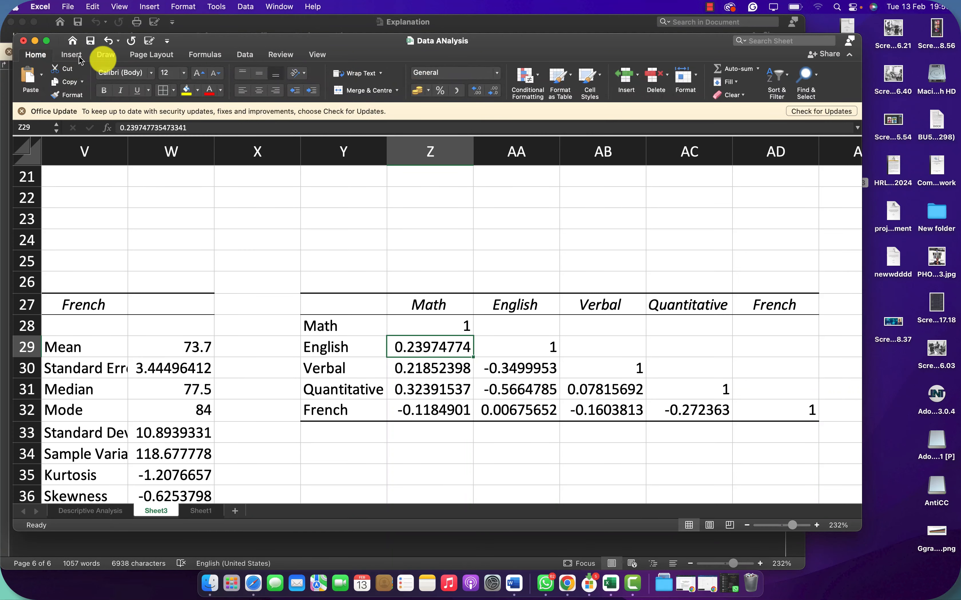
left_click(186, 90)
left_click(349, 326)
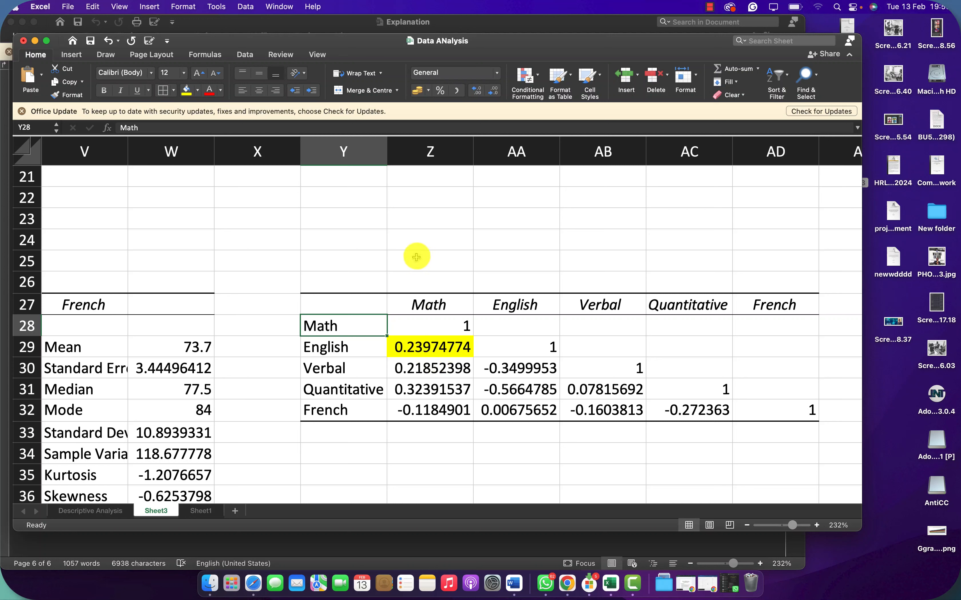
Step: Enter the ranges 0.1-0.3, 0.4-0.6 and 0.7-1 in cells Z23 to AB23 and select the matrix coefficients Z29:AC32
left_click(435, 234)
left_click(436, 215)
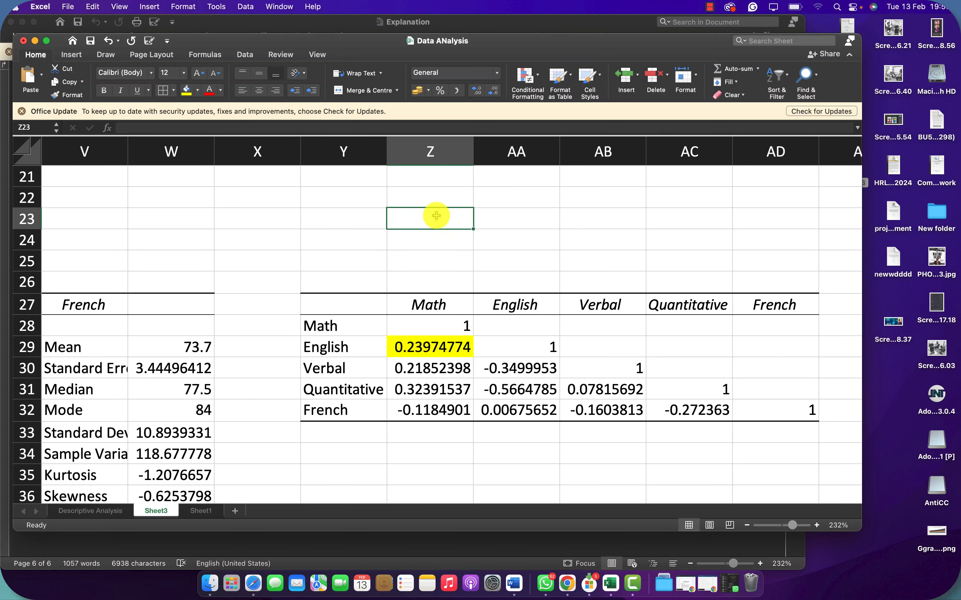
type("0")
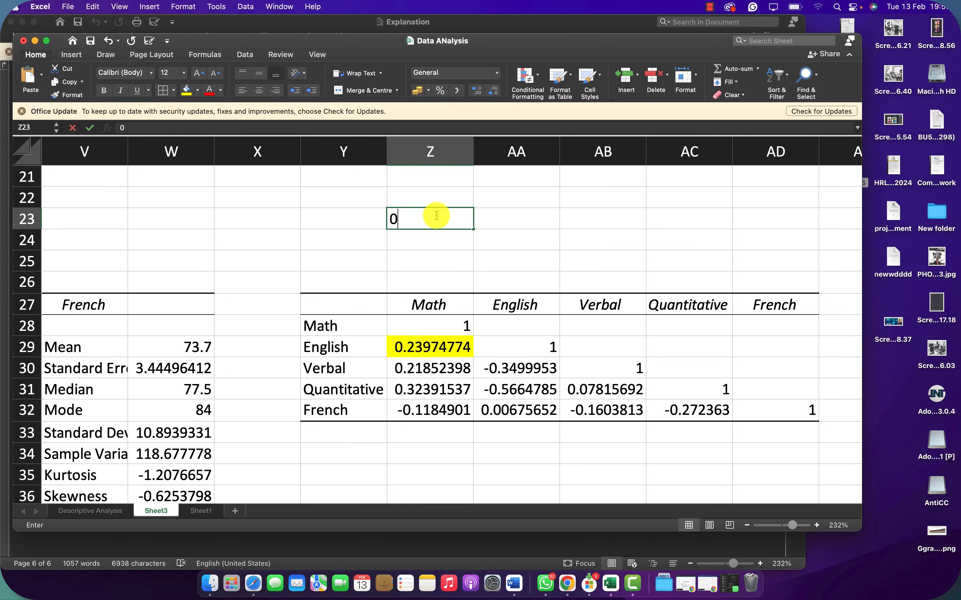
type(".1-0.3")
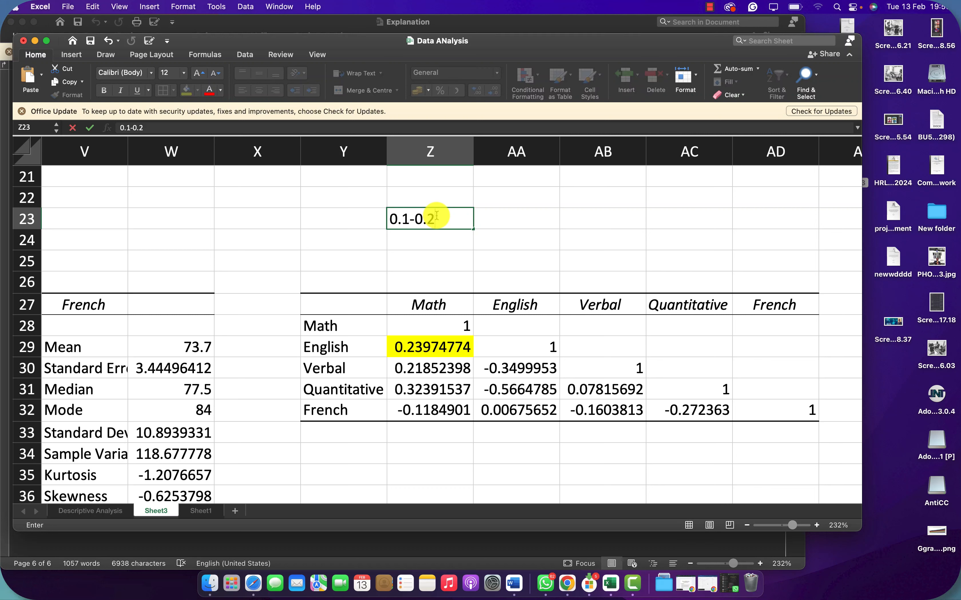
key("Tab")
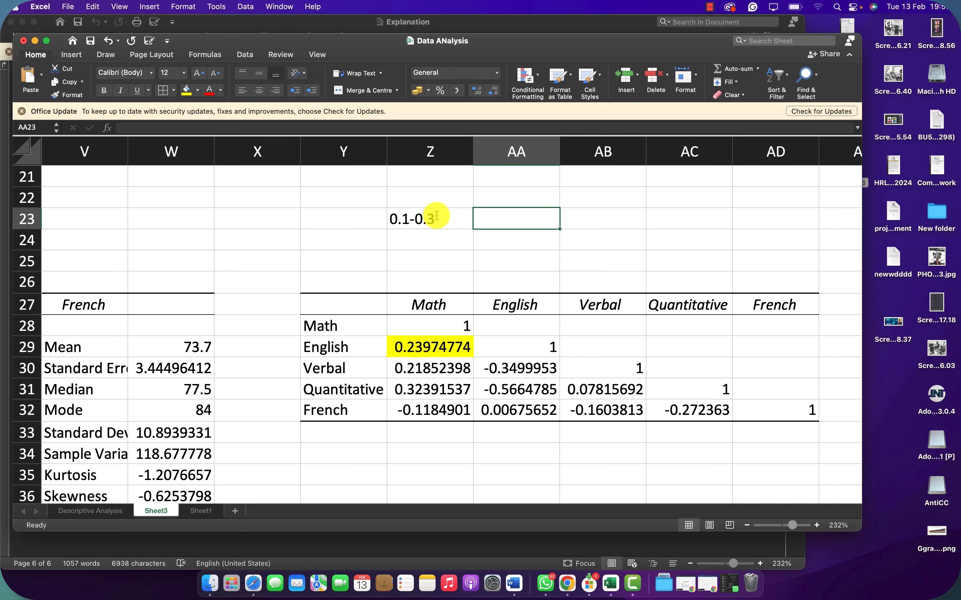
type("0.4-0.6")
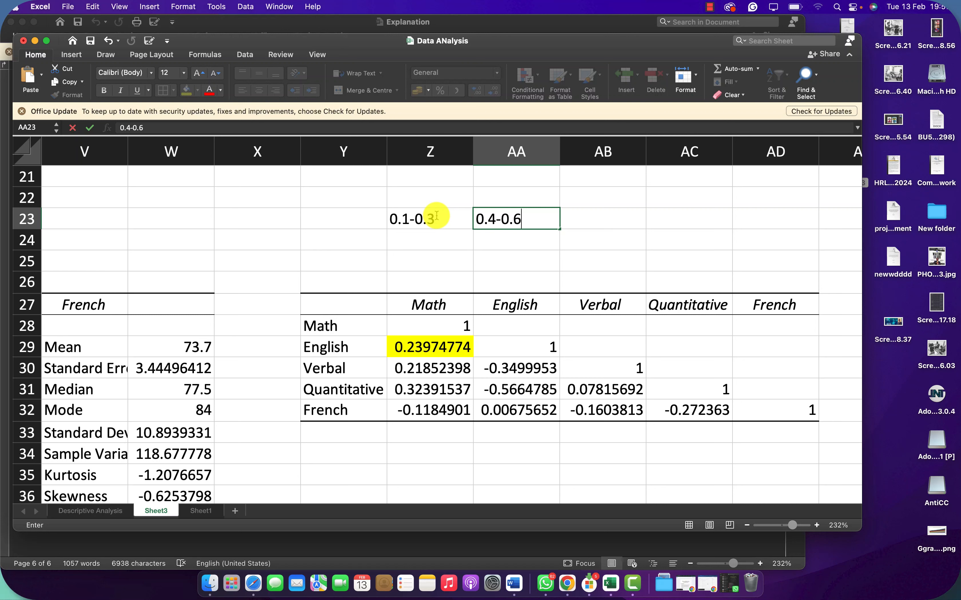
key("Tab")
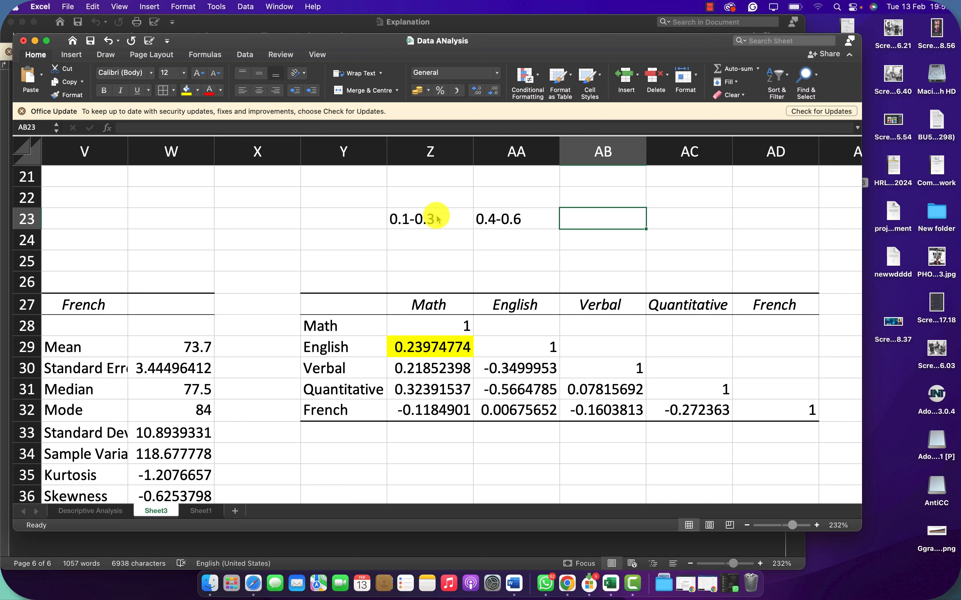
type(".7-1")
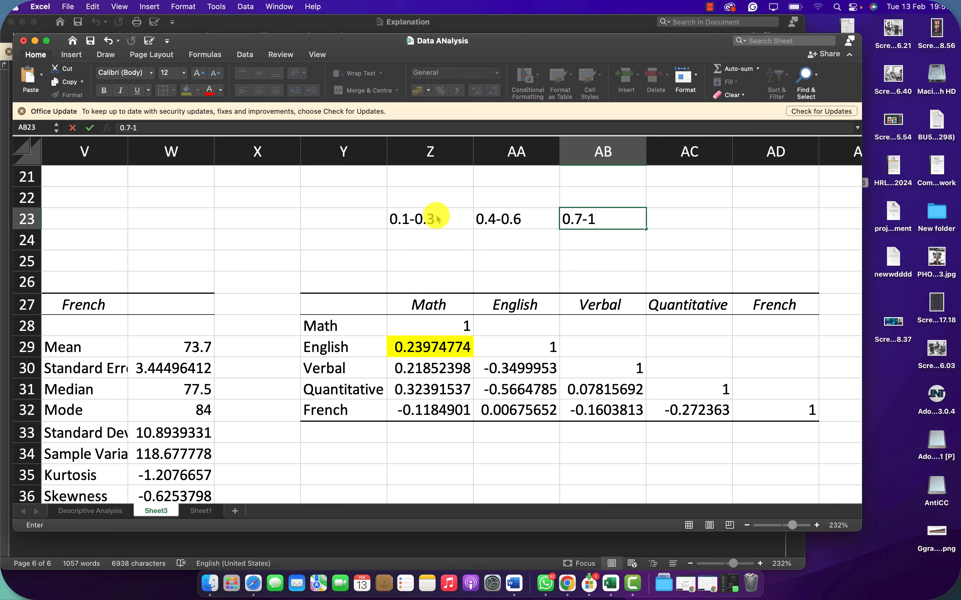
left_click(415, 239)
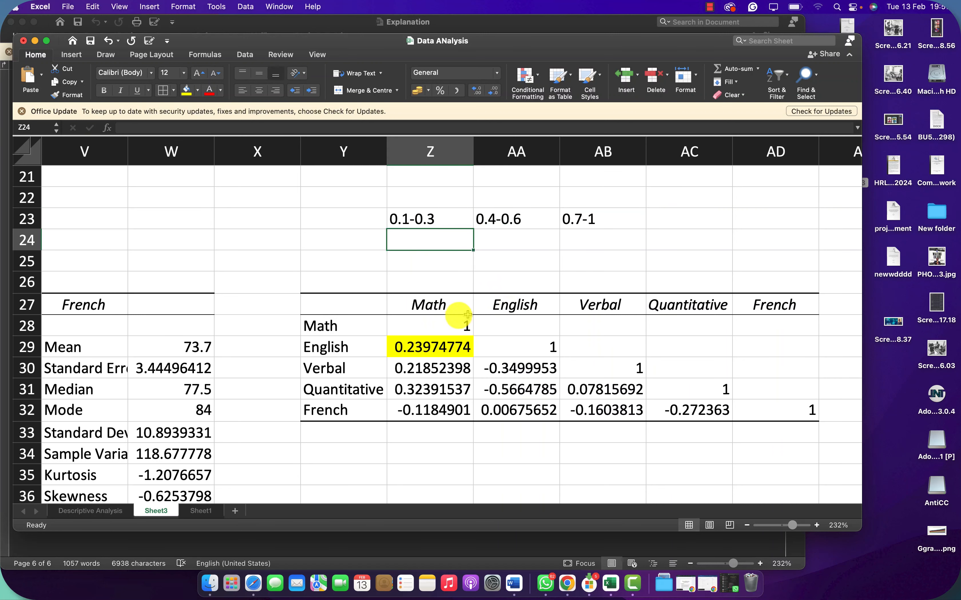
left_click_drag(424, 351, 694, 415)
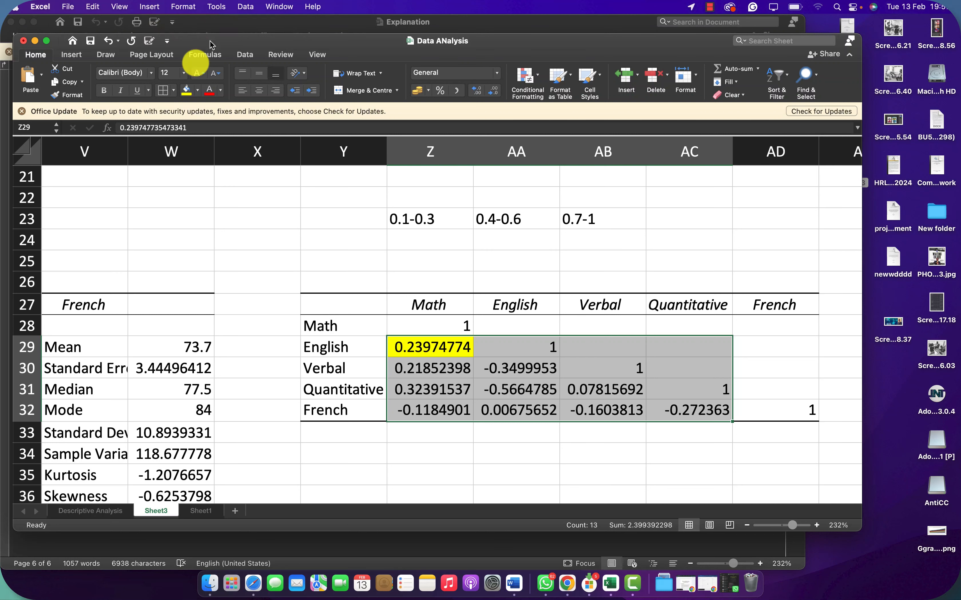
Step: Open Completed Analysis excel sheet from Finder, copy its agriculture, forestry and fishing table A3:L32, and return to the Data ANalysis workbook
left_click(210, 574)
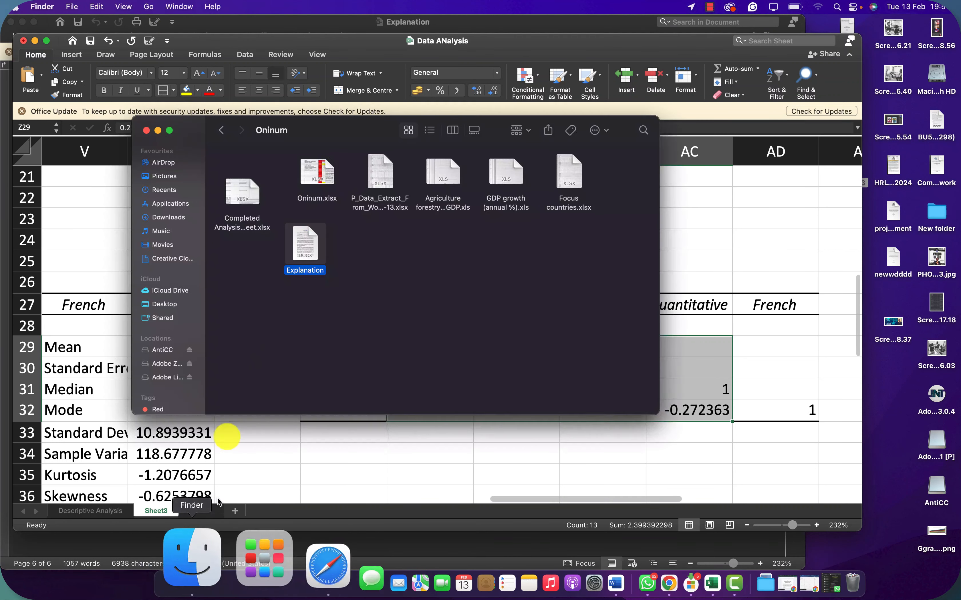
left_click(245, 197)
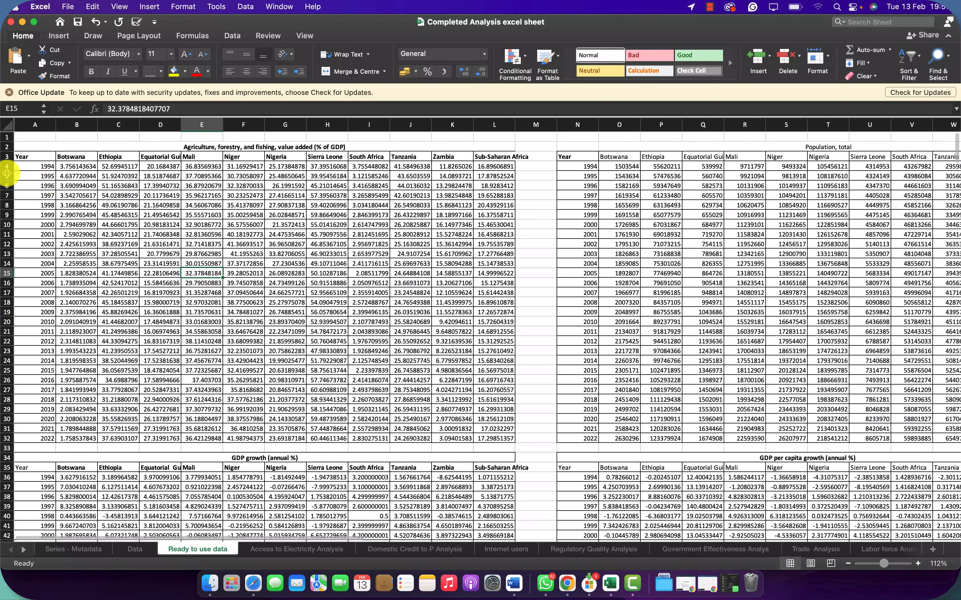
left_click_drag(20, 156, 494, 436)
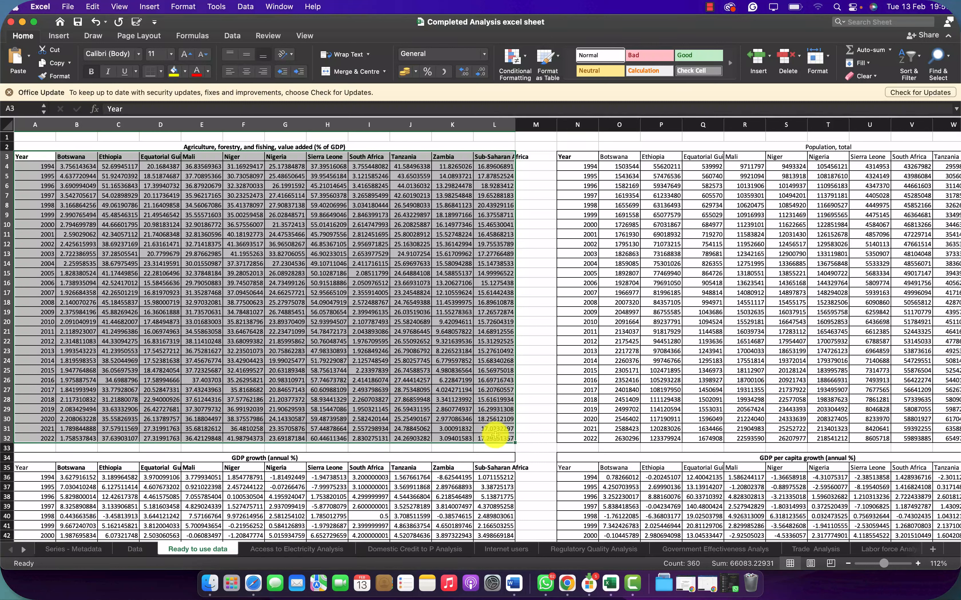
key("super+c")
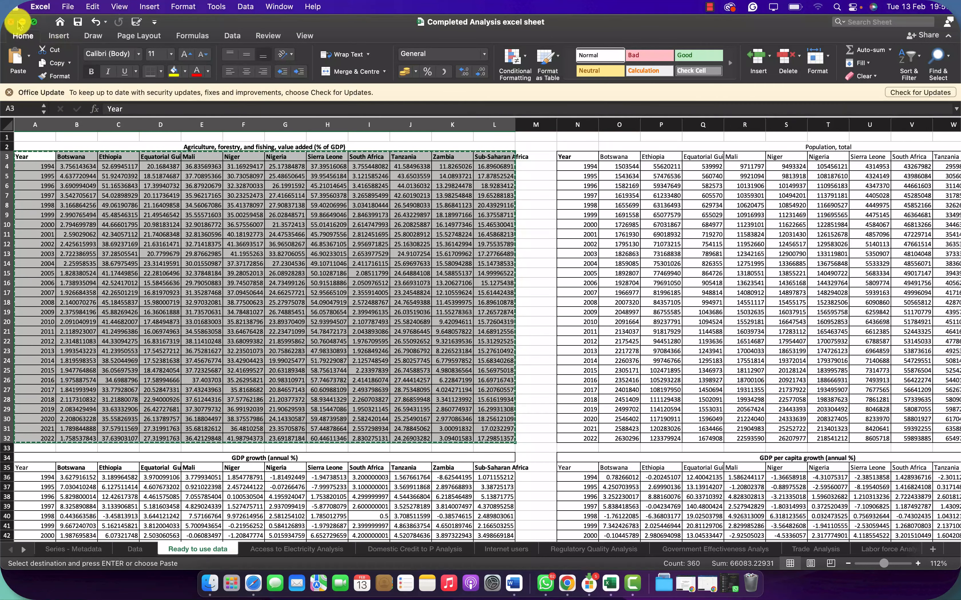
left_click(21, 22)
left_click(387, 308)
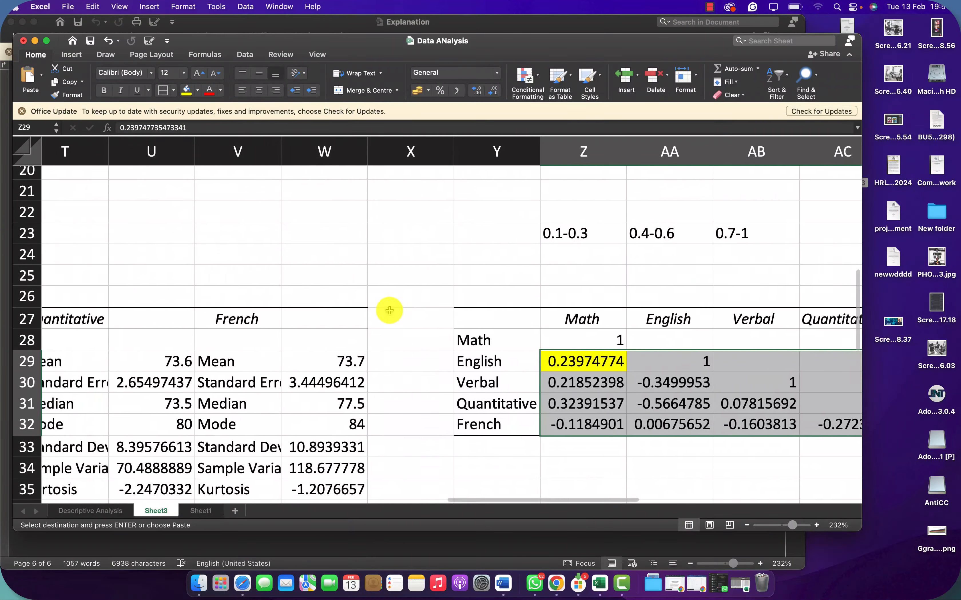
Step: Add a new worksheet after Sheet1 and paste the copied agriculture, forestry and fishing table starting at cell B2
scroll(358, 337, "left", 2)
left_click(206, 512)
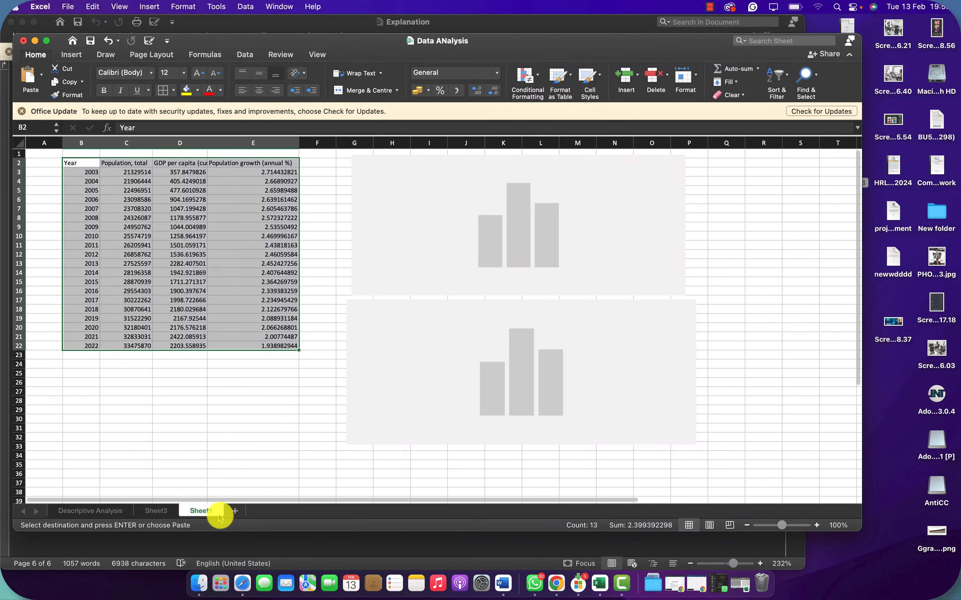
left_click(235, 513)
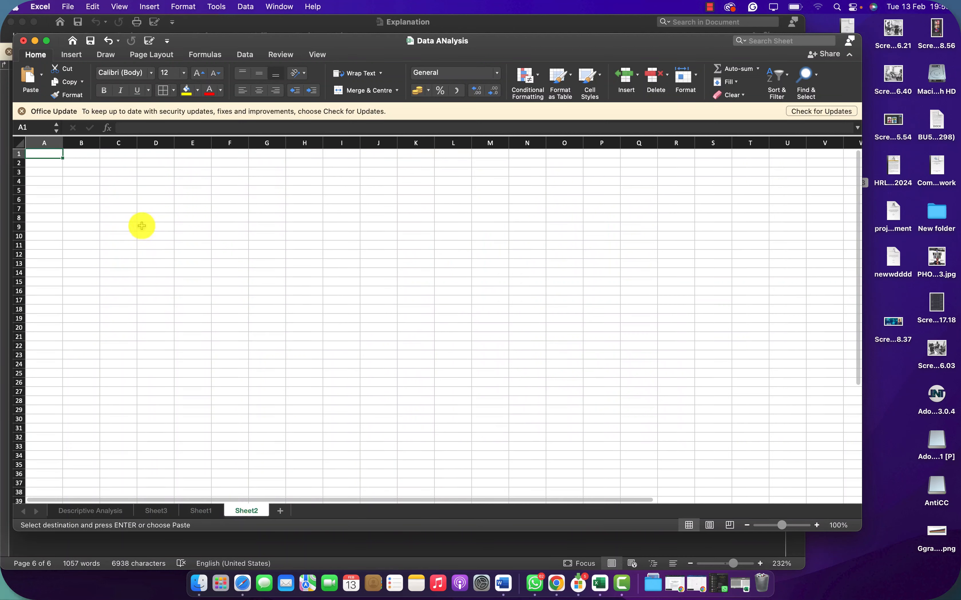
left_click(86, 163)
key("super+v")
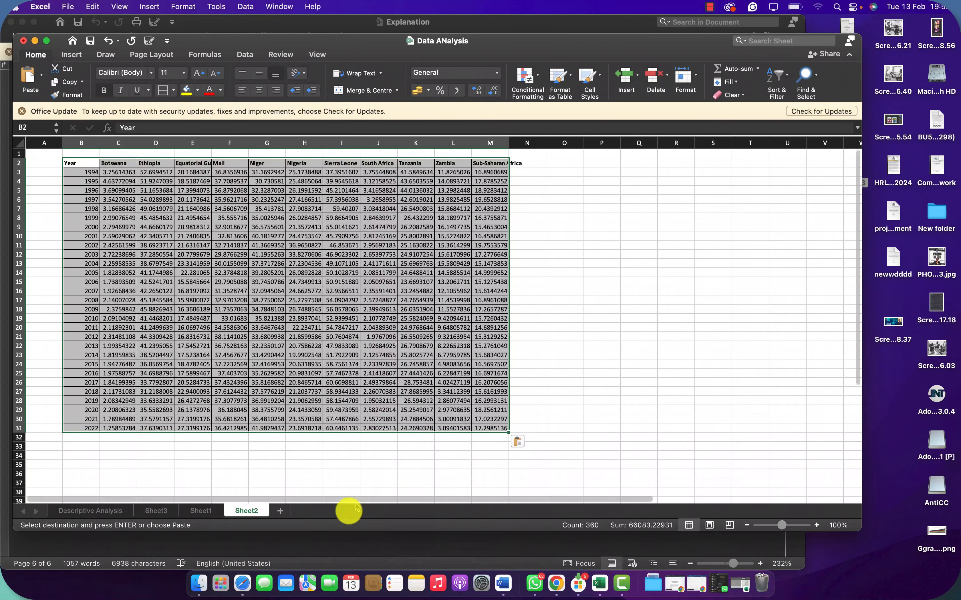
Step: Copy the title text from cell A2 of Completed Analysis excel sheet, then minimize that workbook to return to Data ANalysis
left_click(735, 566)
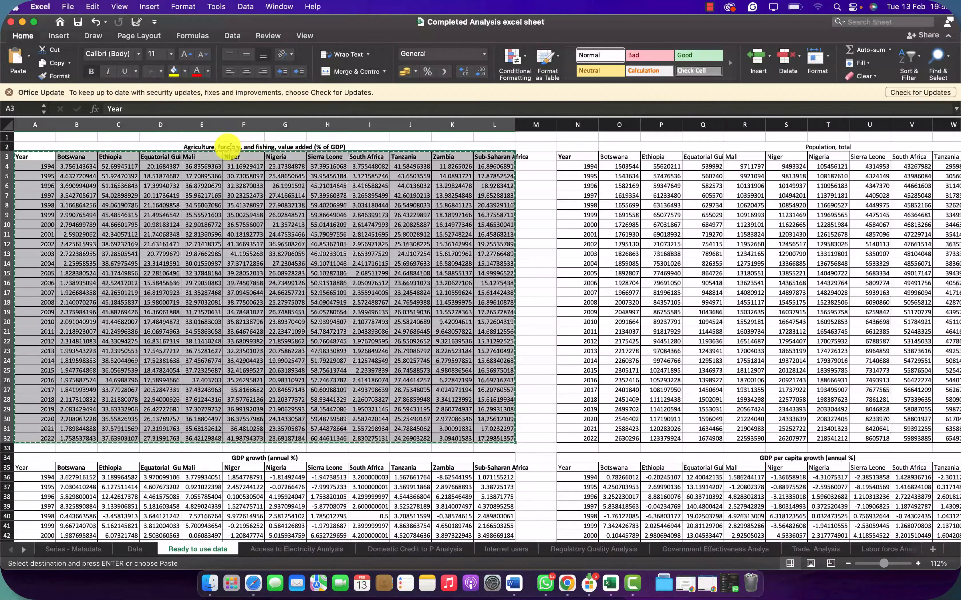
left_click(216, 144)
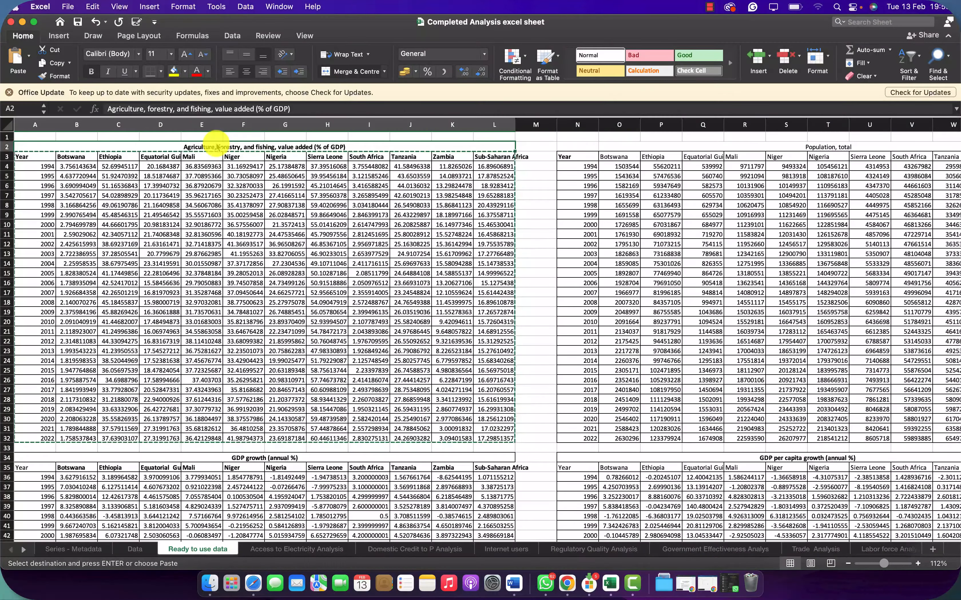
left_click_drag(300, 108, 23, 84)
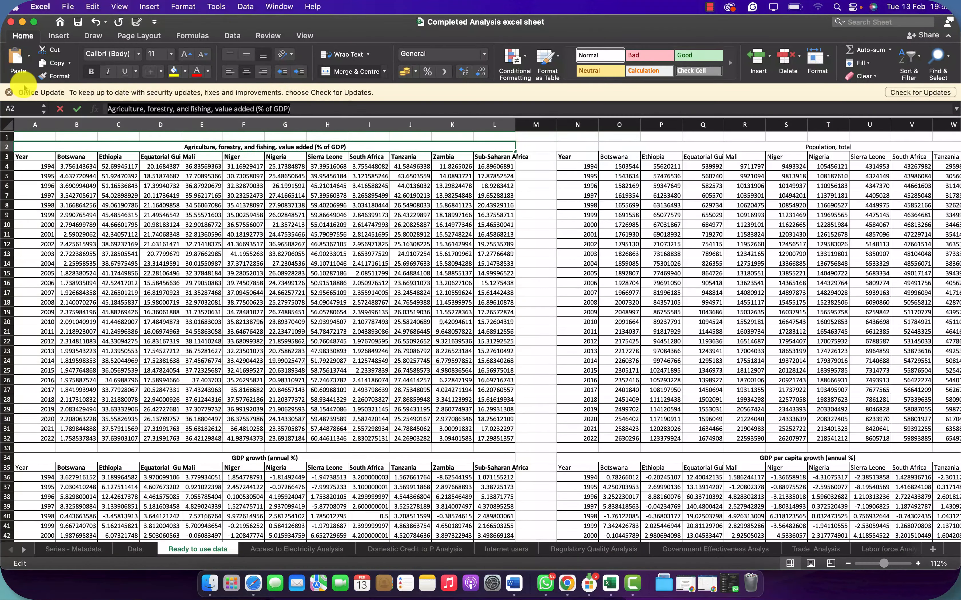
left_click(22, 22)
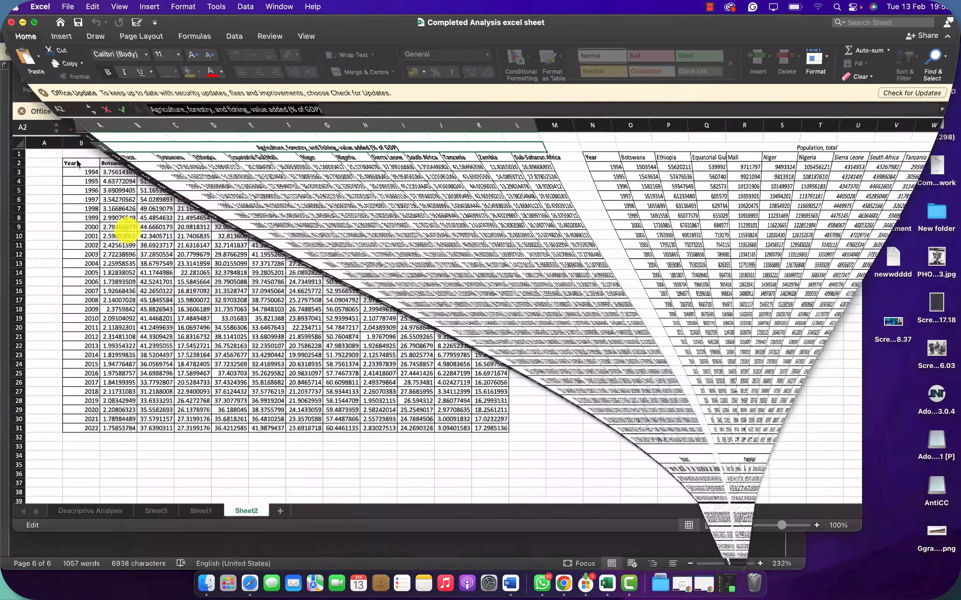
left_click(85, 156)
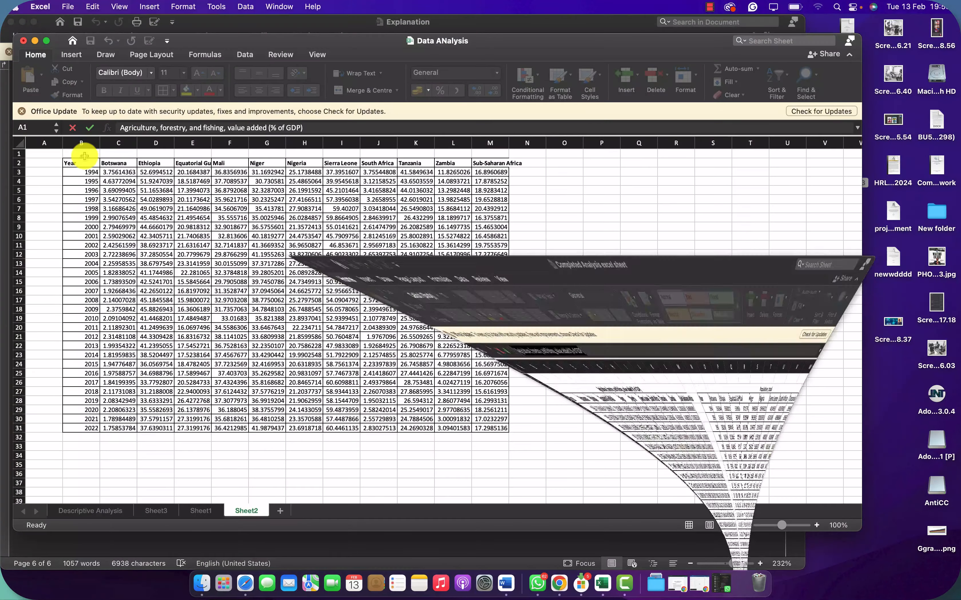
left_click(34, 21)
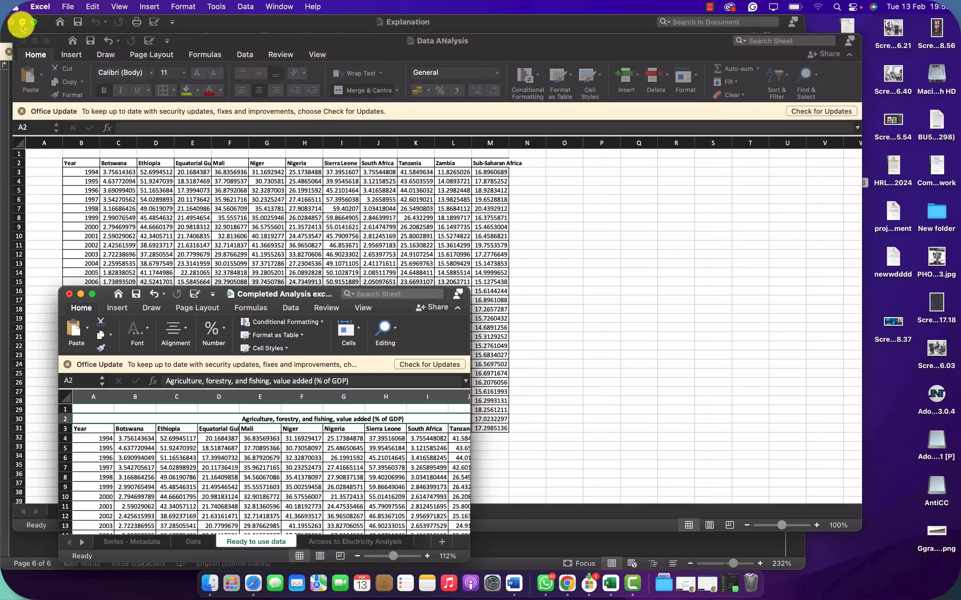
left_click(80, 294)
Step: Merge and center B1:M1 above the table and paste the title "Agriculture, forestry, and fishing, value added (% of GDP)" into it
left_click(93, 155)
left_click_drag(93, 155, 267, 154)
key("shift+Right")
key("shift+Right")
key("shift+Right")
key("shift+Right")
key("shift+Right")
key("shift+Right")
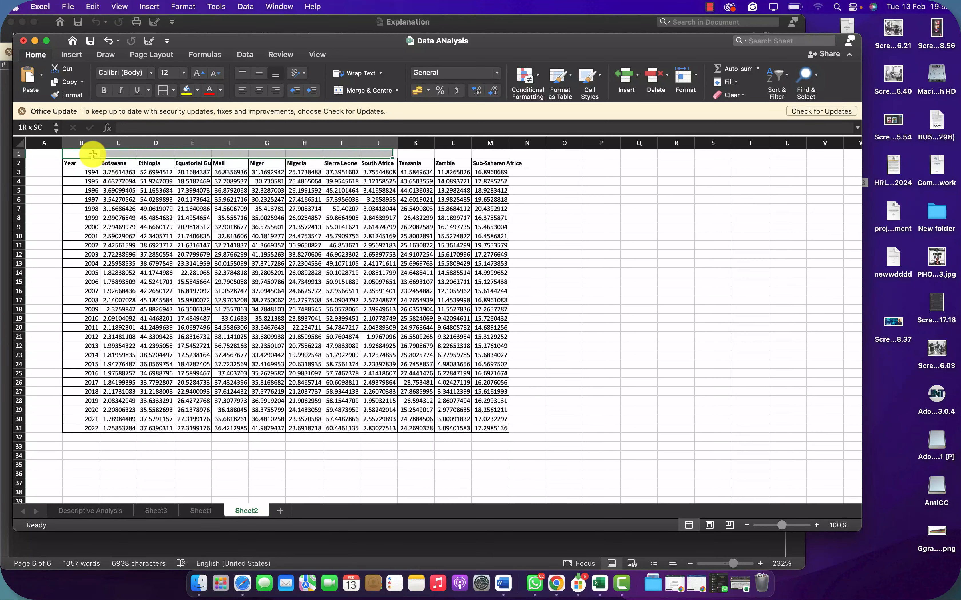
left_click(359, 90)
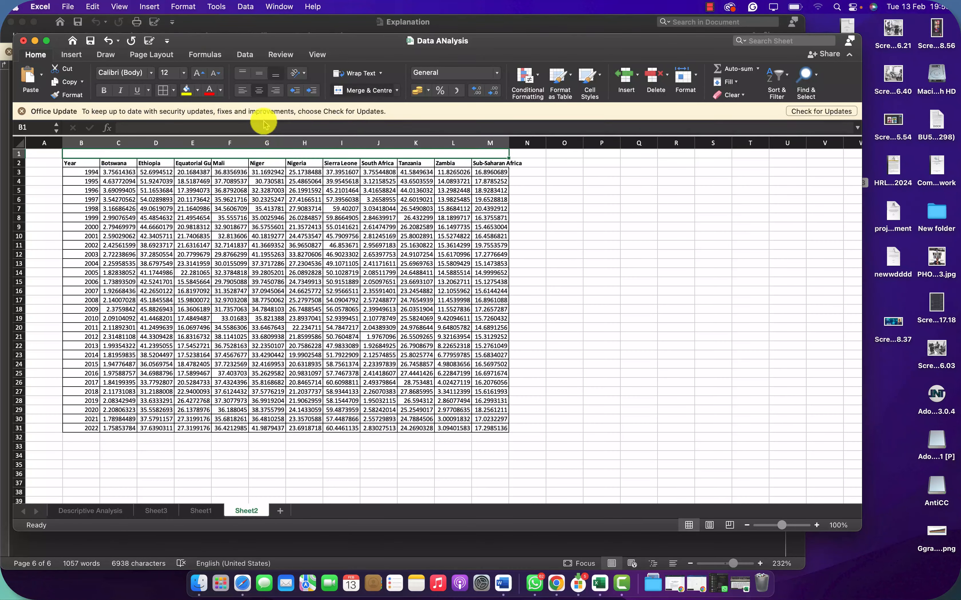
key("super+v")
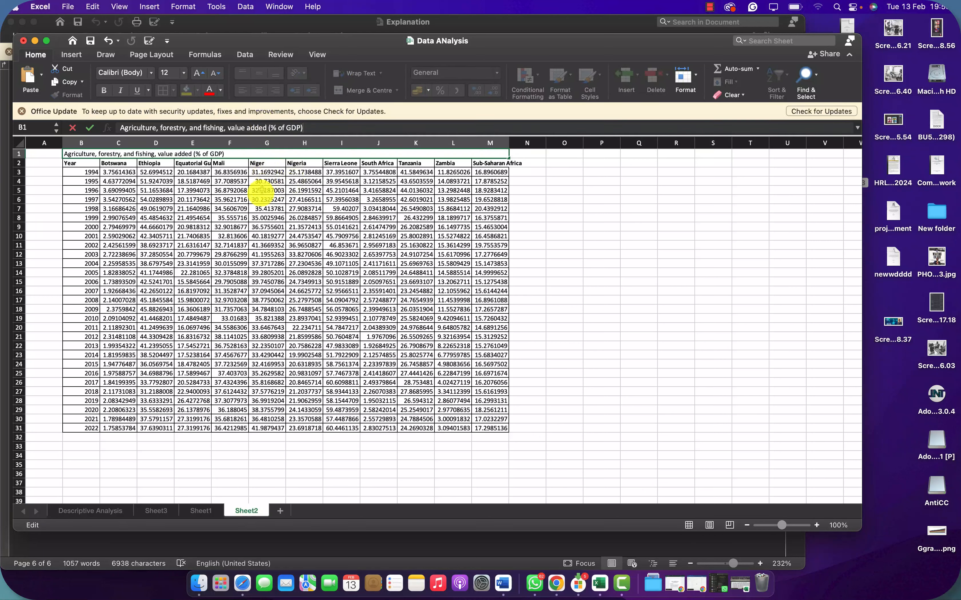
left_click(259, 197)
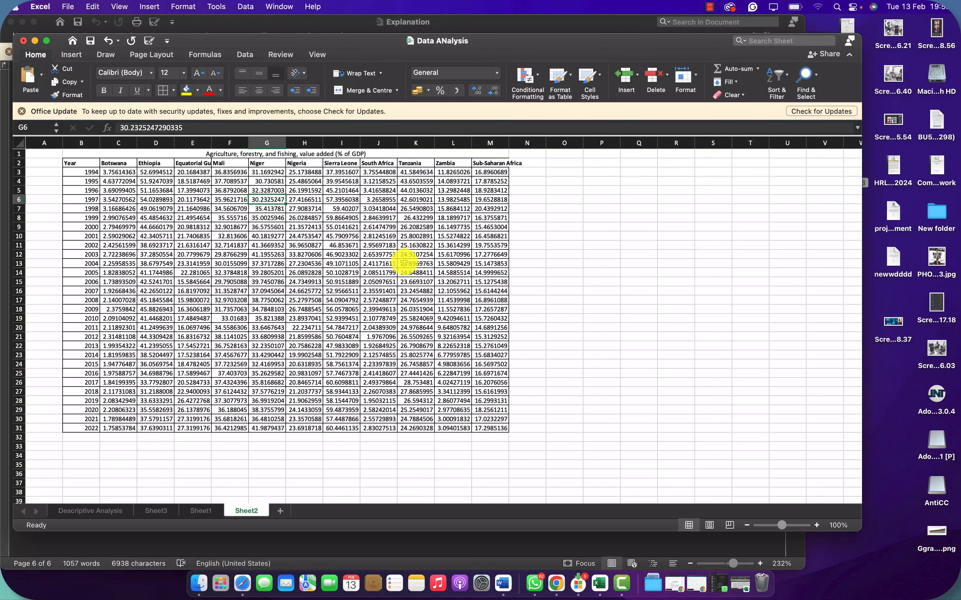
Step: Start the Correlation analysis tool and set its input range to the whole country table with headers, $B$2:$M$31
scroll(404, 263, "up", 5)
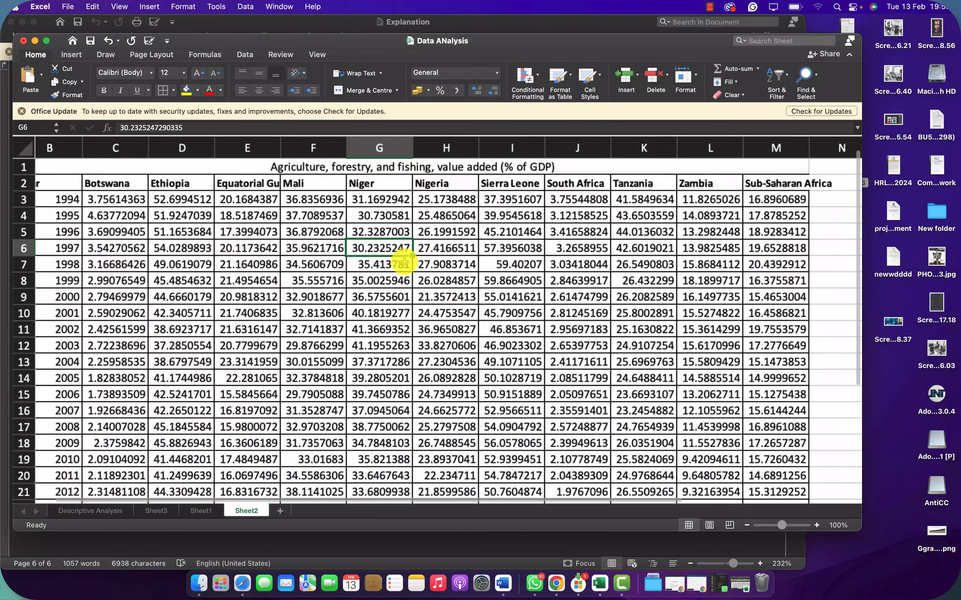
scroll(404, 263, "down", 3)
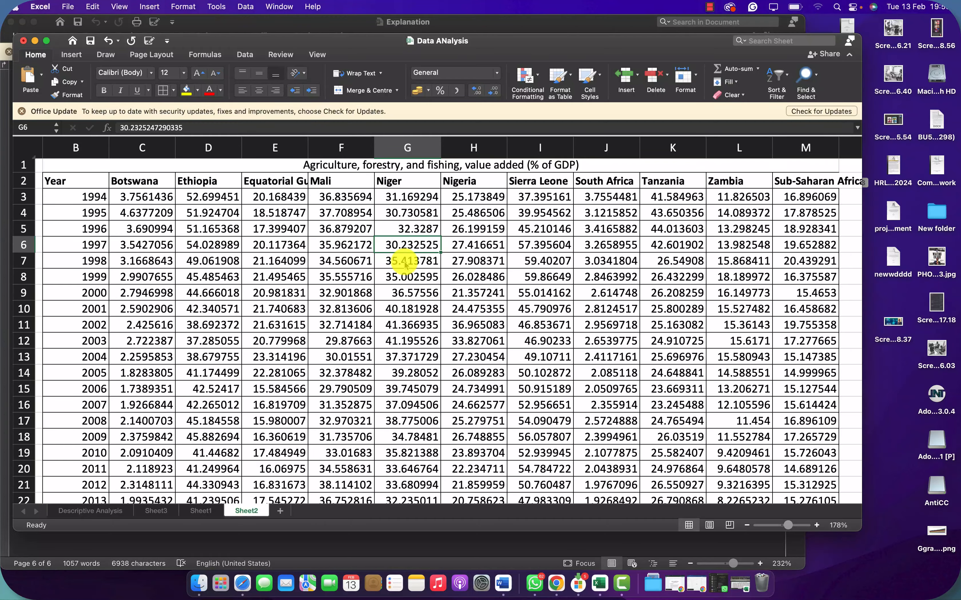
scroll(405, 264, "down", 5)
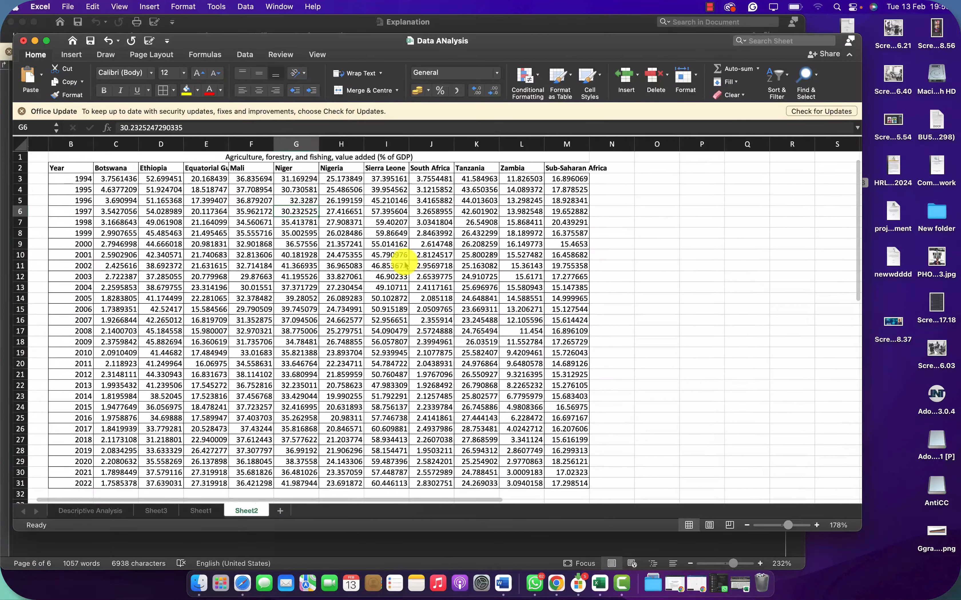
scroll(405, 265, "down", 1)
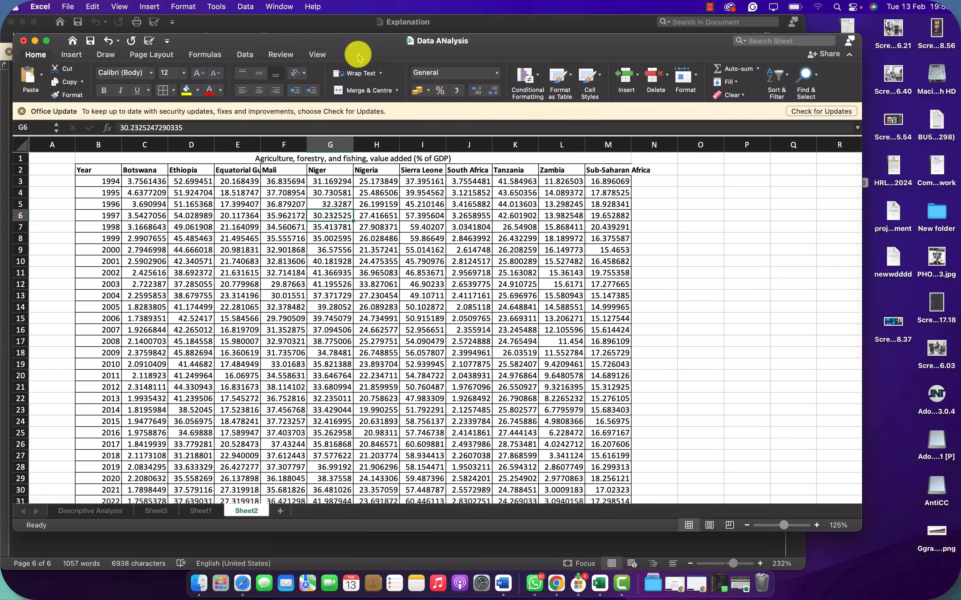
left_click(245, 55)
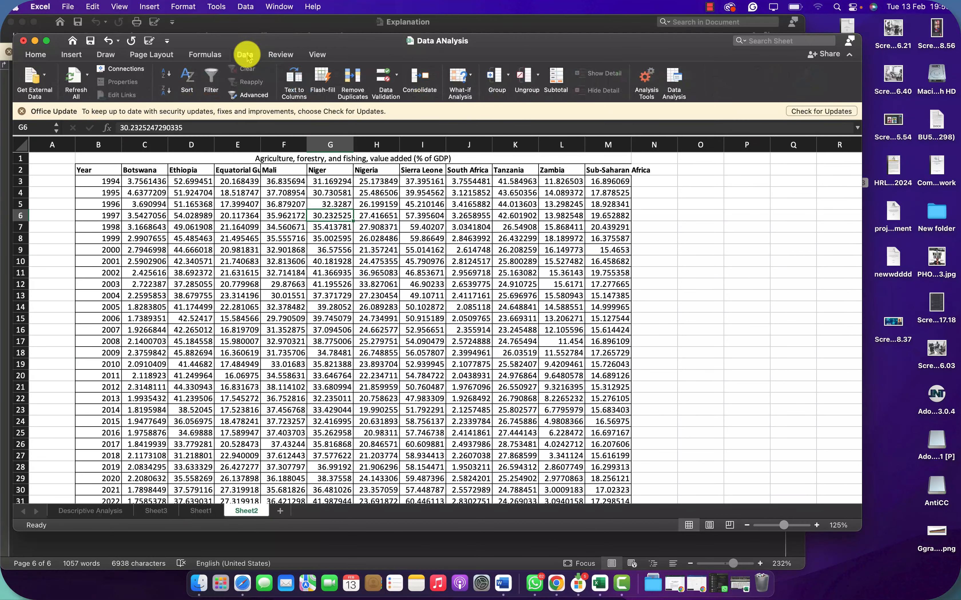
left_click(668, 75)
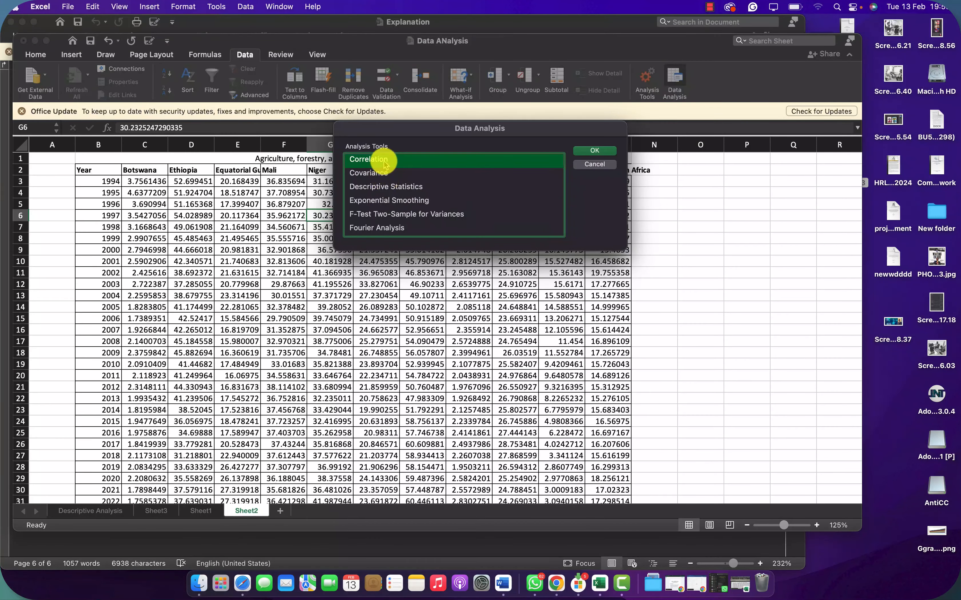
left_click(594, 150)
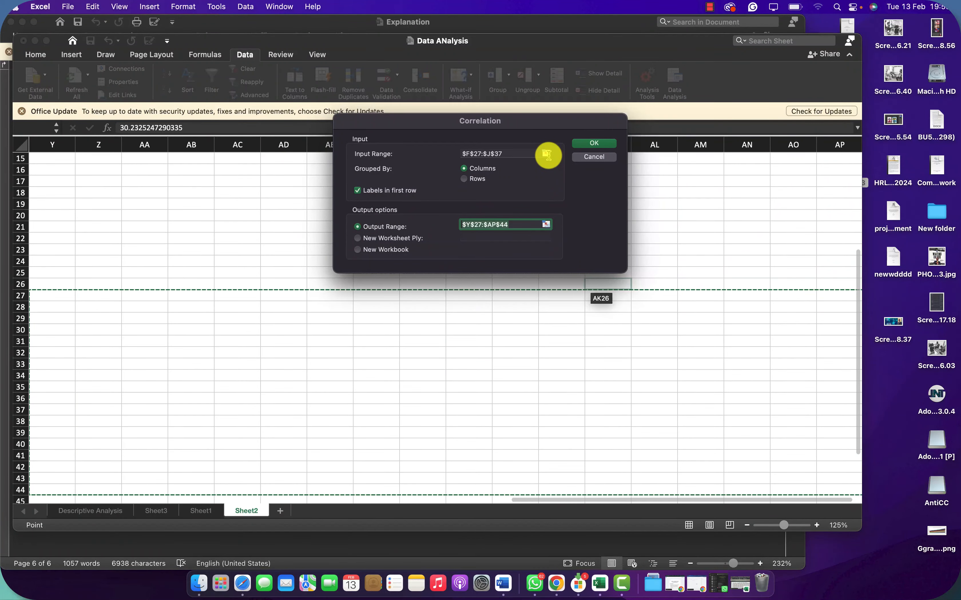
left_click(546, 154)
scroll(320, 262, "up", 5)
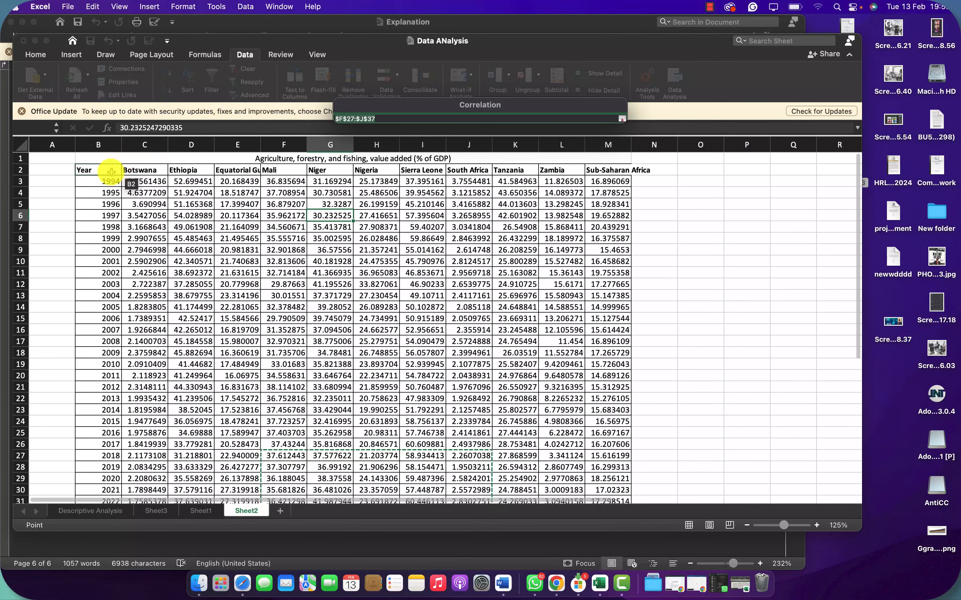
left_click_drag(110, 172, 605, 478)
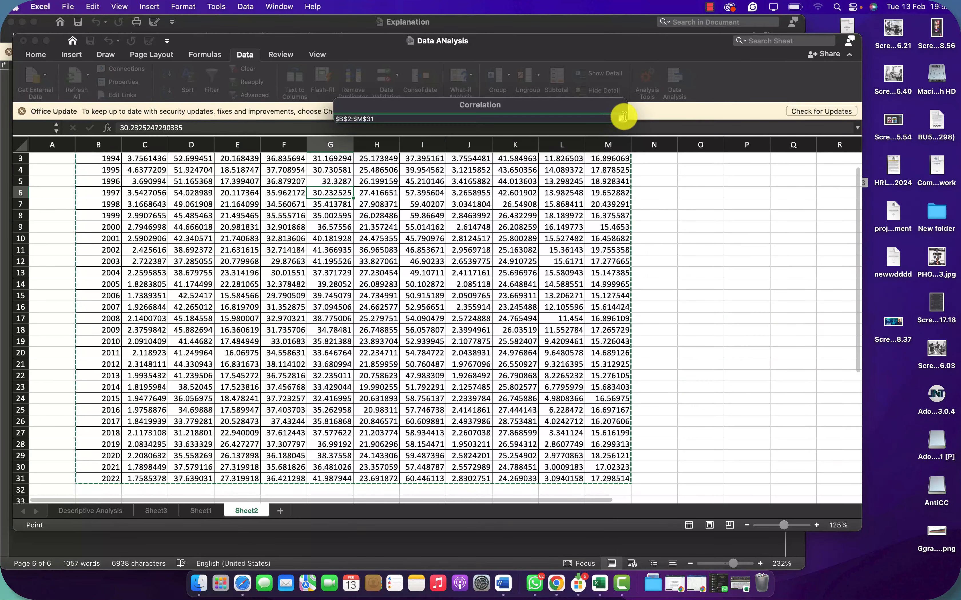
left_click(622, 119)
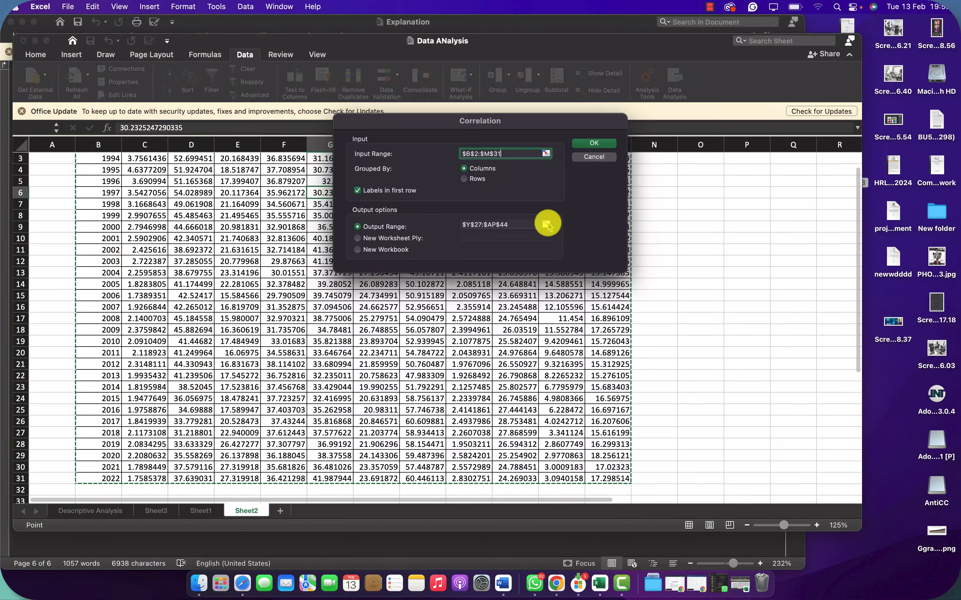
Step: Set the correlation output range to $O$2:$AT$22, beside the country table, and generate the matrix
left_click(547, 221)
scroll(641, 222, "up", 5)
scroll(639, 221, "left", 10)
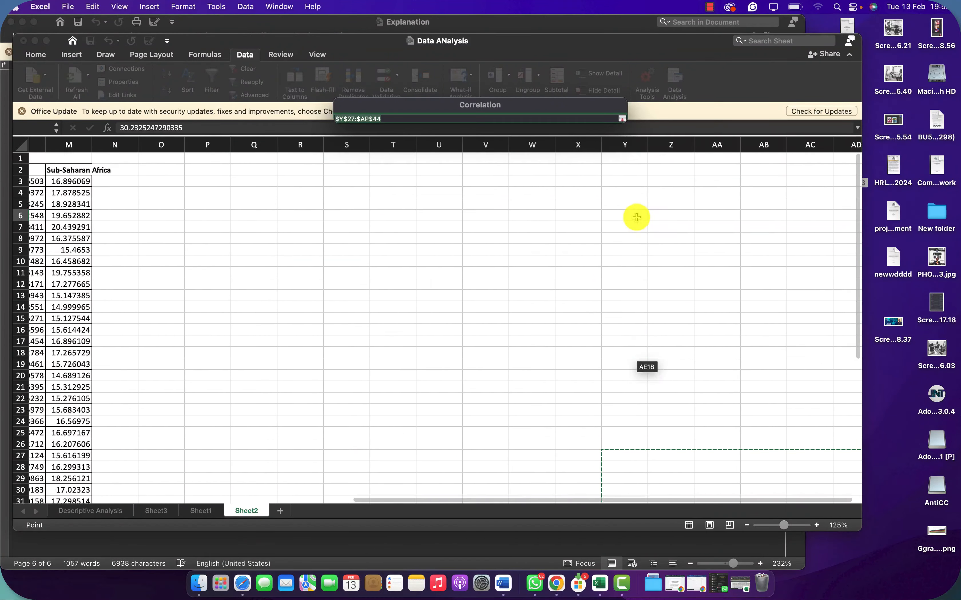
left_click_drag(501, 170, 754, 397)
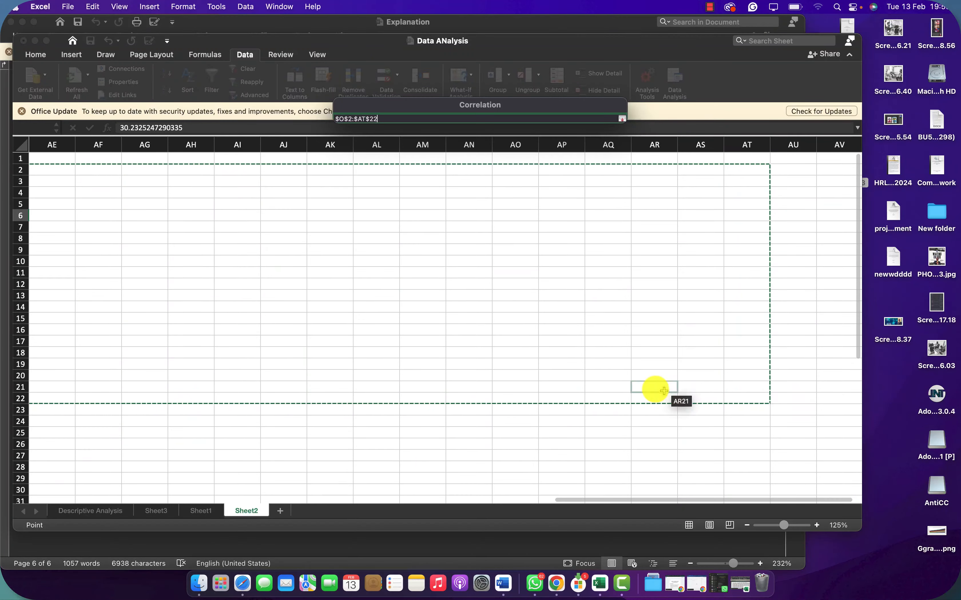
scroll(548, 378, "left", 15)
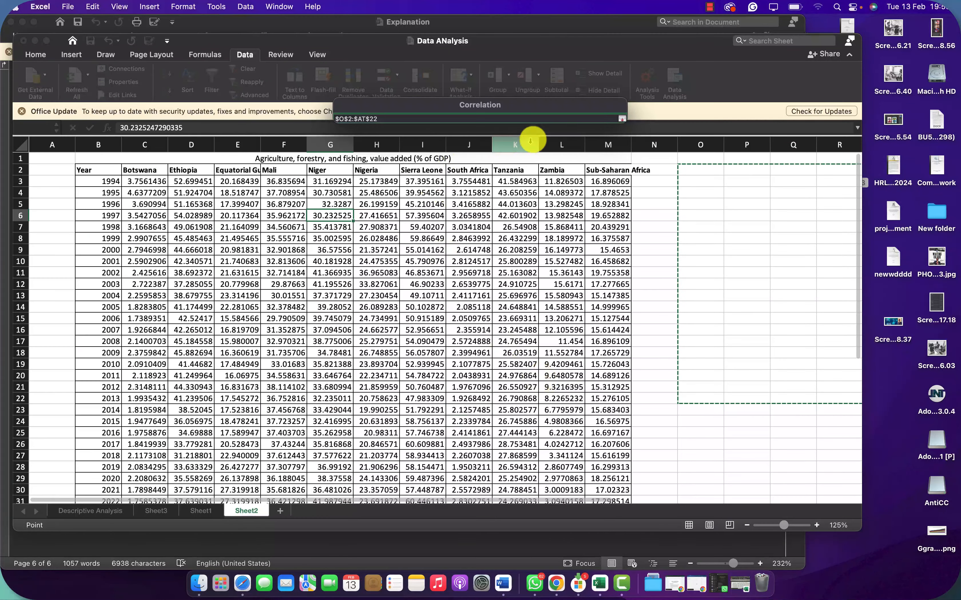
left_click(622, 119)
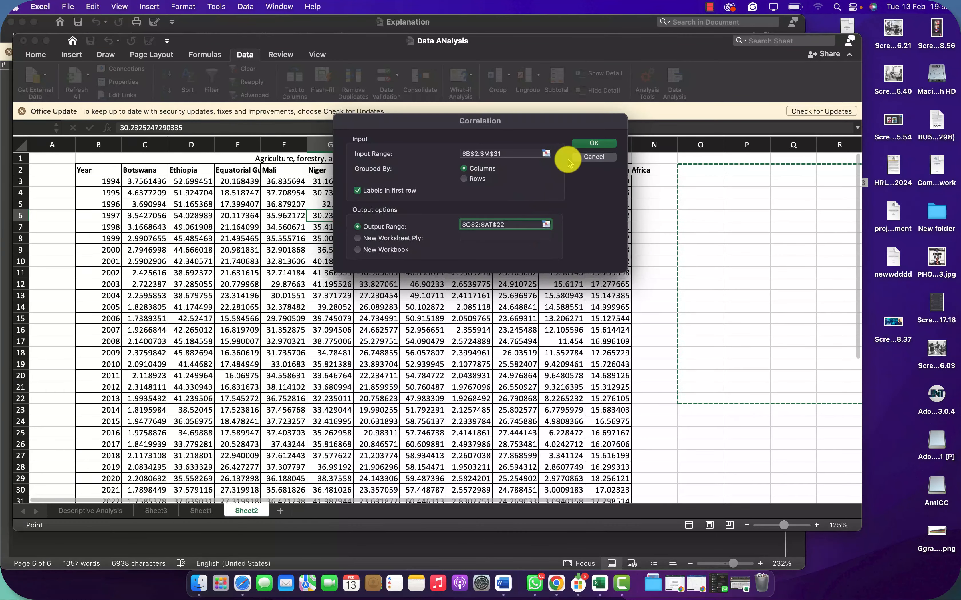
left_click(586, 144)
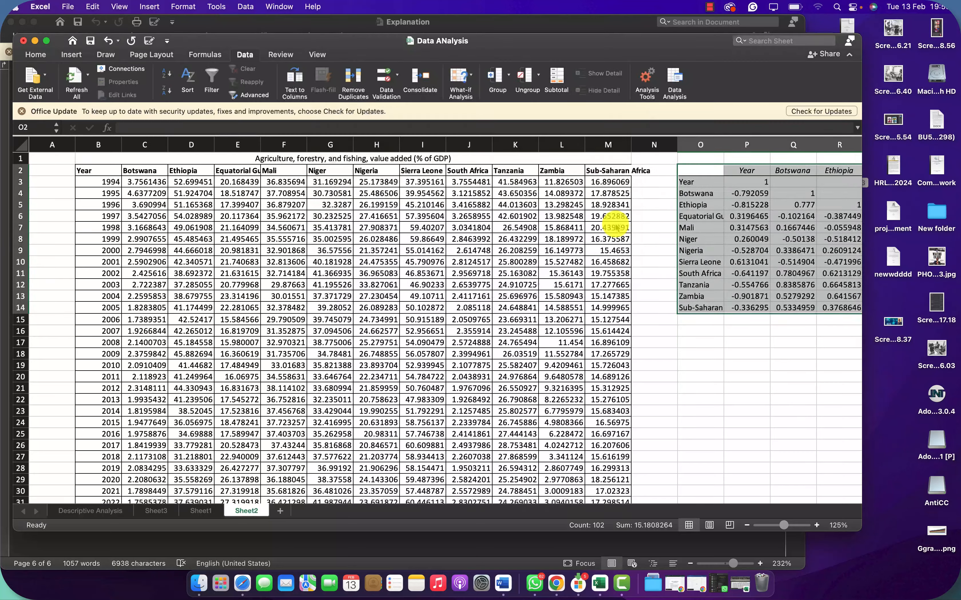
Step: Fill the Year column of the correlation matrix, cells P1 to P15, with standard red
left_click(675, 318)
scroll(676, 318, "right", 8)
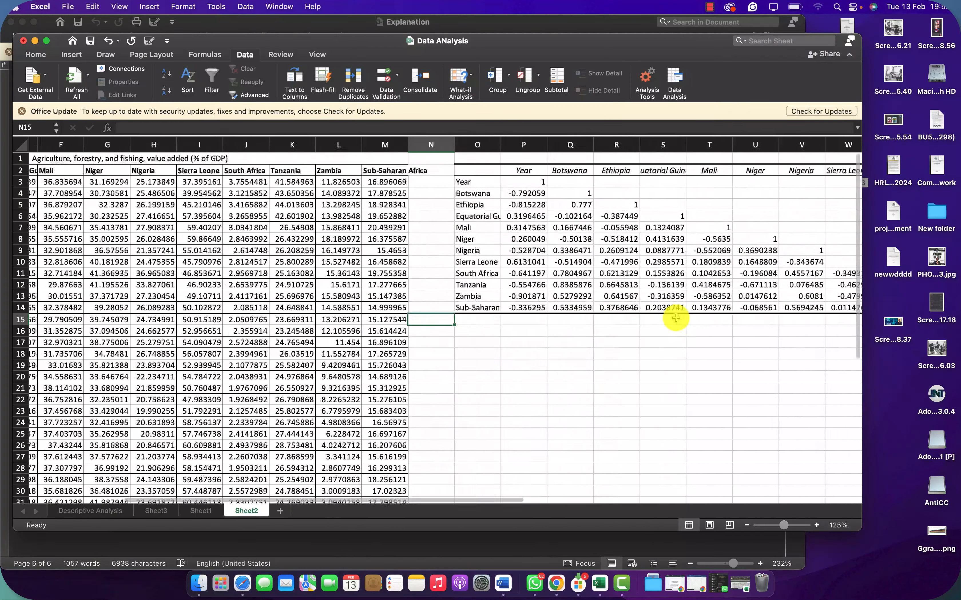
scroll(572, 326, "right", 2)
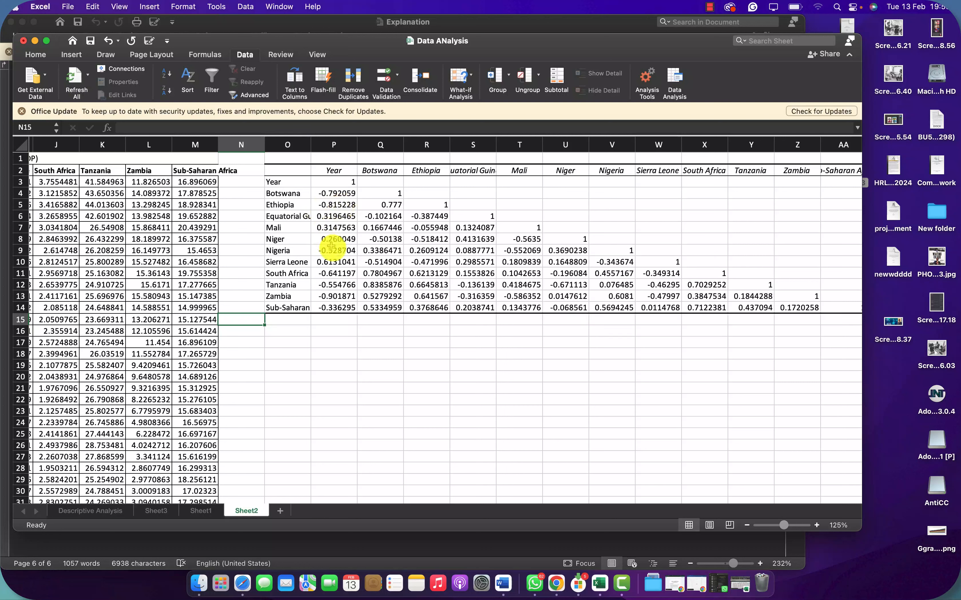
left_click_drag(338, 159, 334, 319)
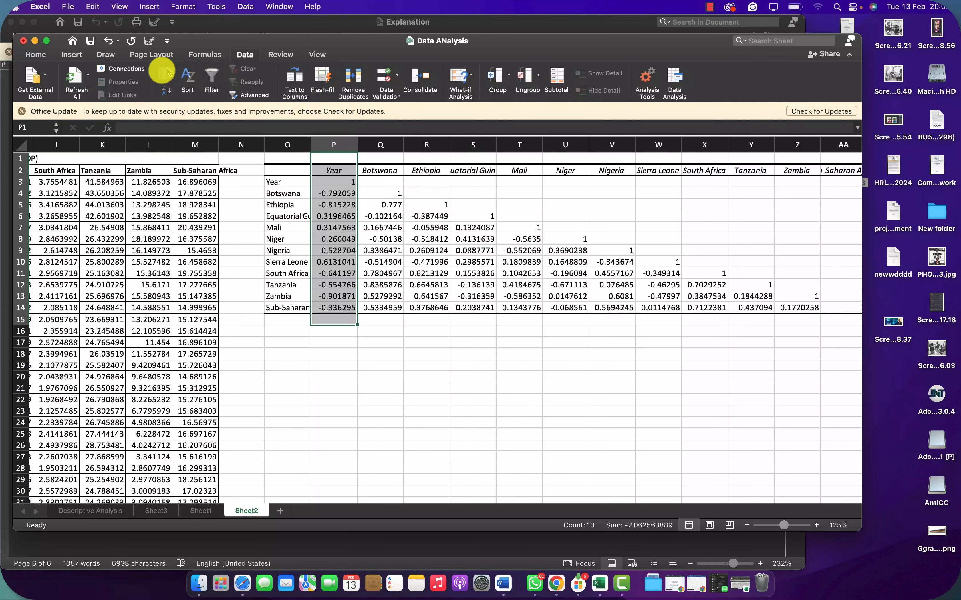
left_click(44, 58)
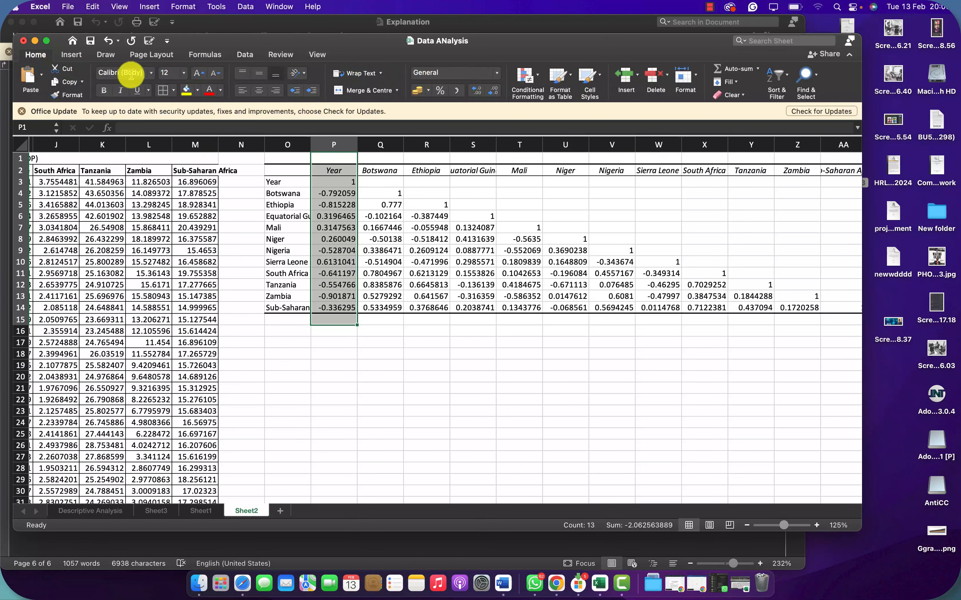
left_click(197, 91)
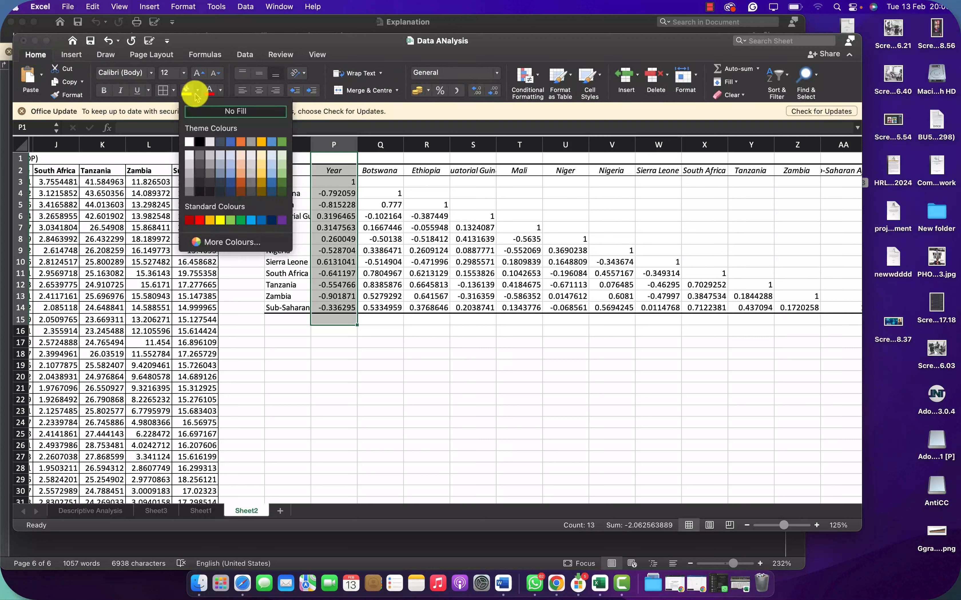
left_click(199, 221)
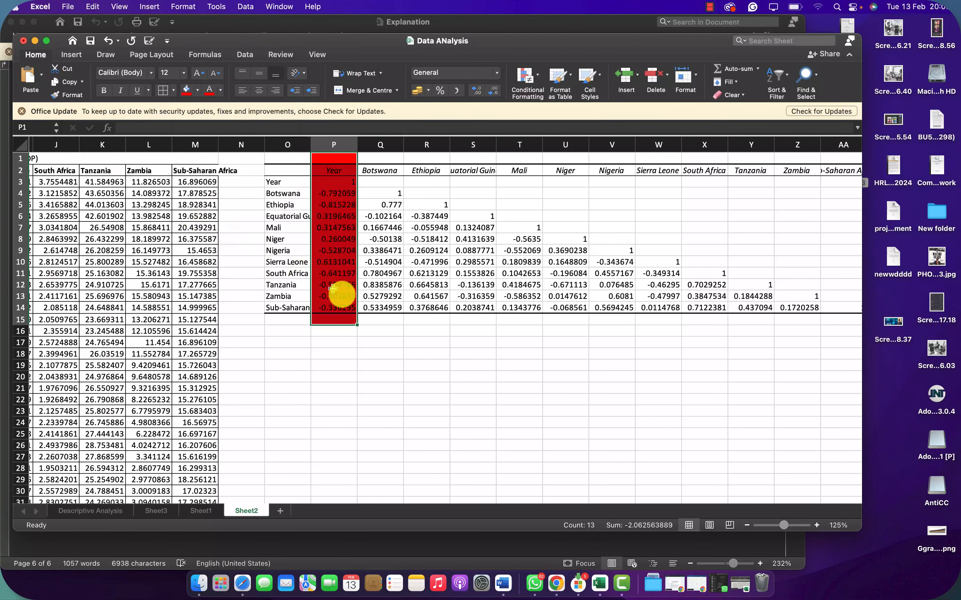
left_click(380, 331)
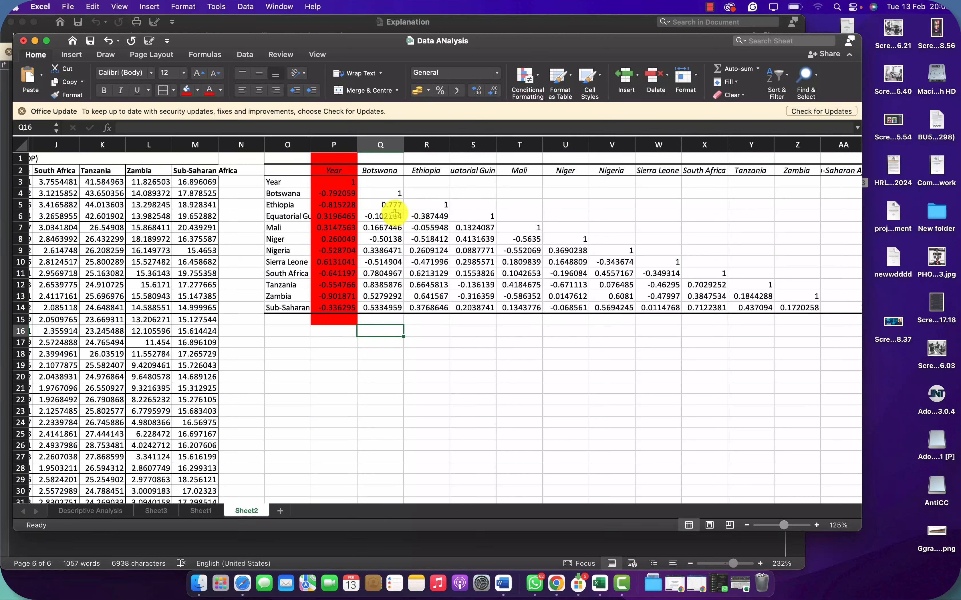
Step: Fill the Ethiopia–Botswana coefficient in cell Q5 of the correlation matrix with standard light green
left_click(391, 205)
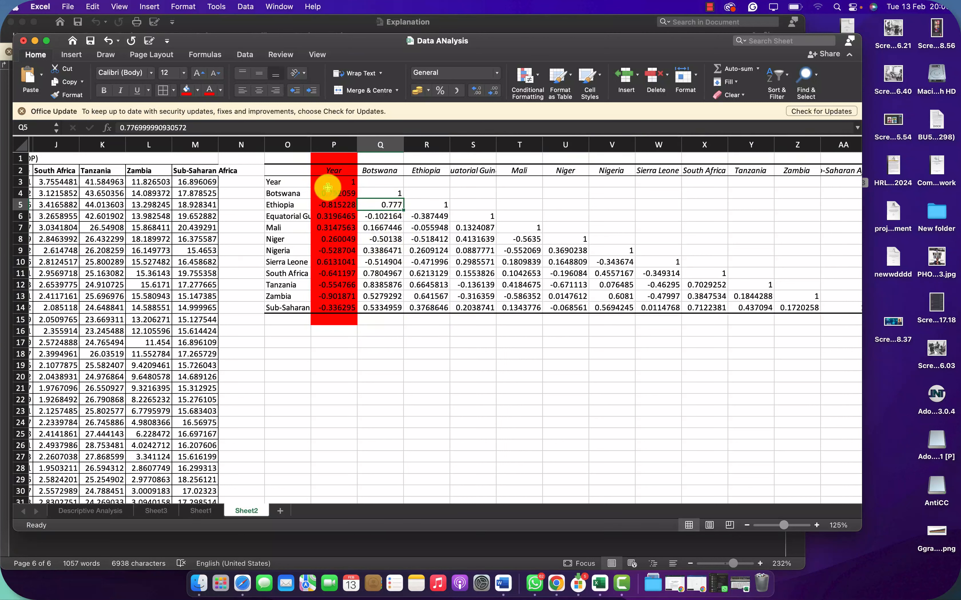
left_click(197, 89)
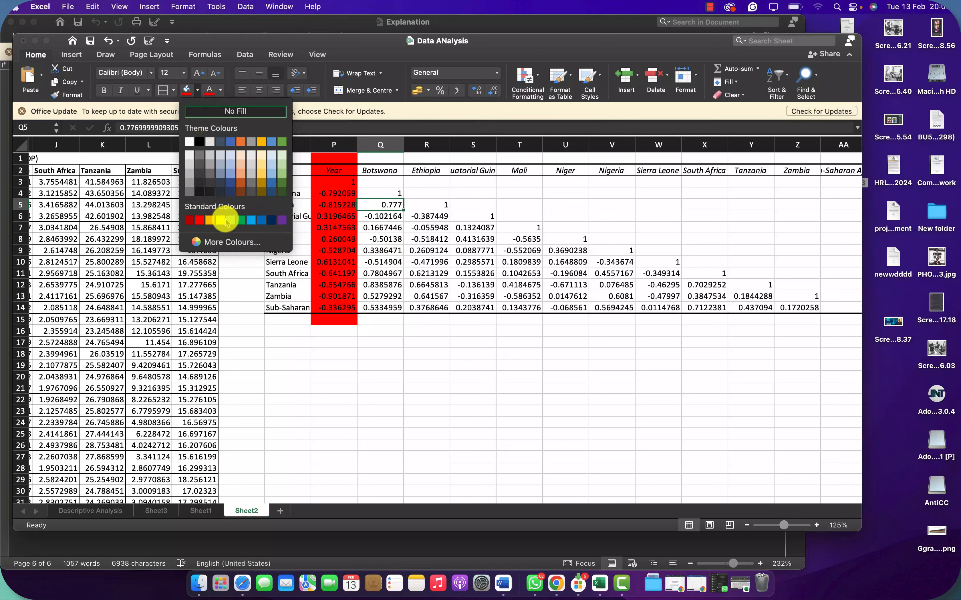
left_click(230, 221)
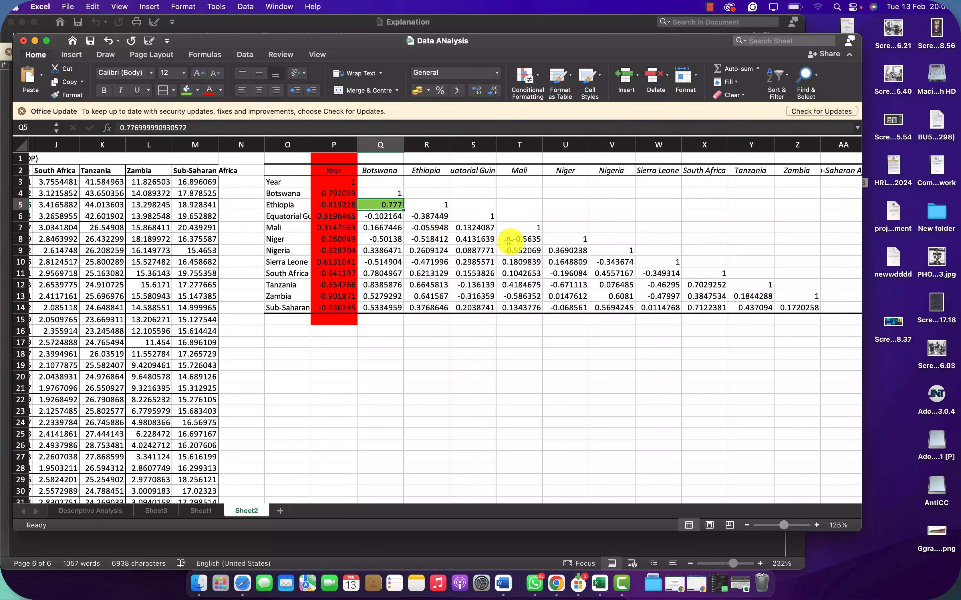
Step: Fill the Mali column's coefficients for Niger and Nigeria, cells T8 to T9, with standard yellow
left_click(519, 249)
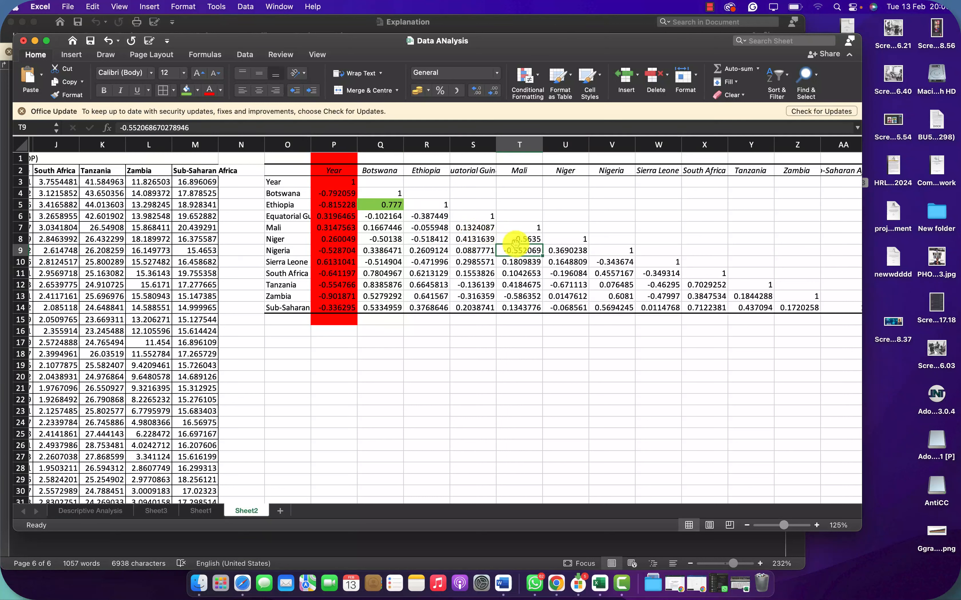
left_click_drag(519, 239, 521, 254)
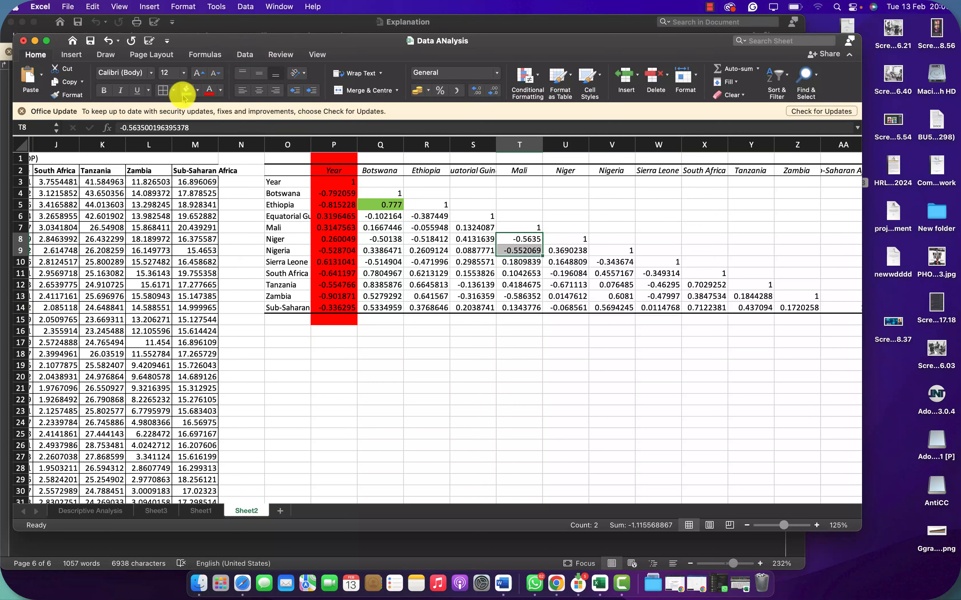
left_click(196, 95)
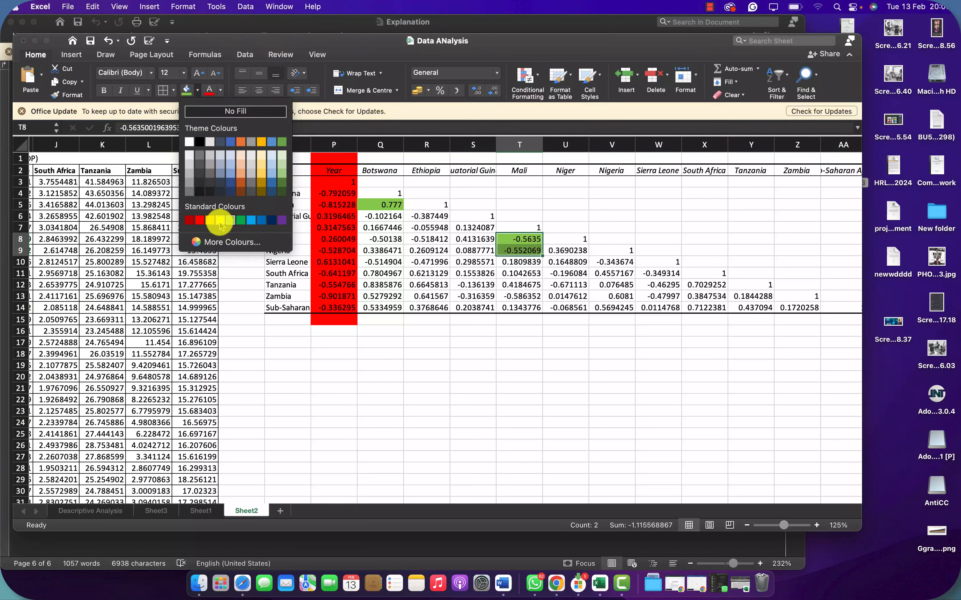
left_click(221, 221)
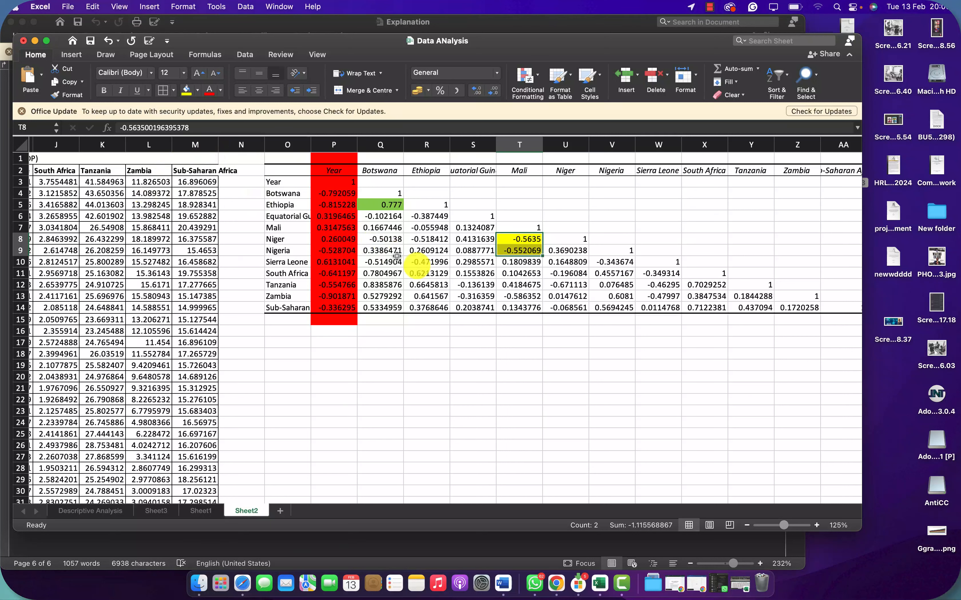
Step: Fill the correlation coefficients in cells X12, X14, R12, R13, Q11 and Q12 together with standard light green
left_click(477, 307)
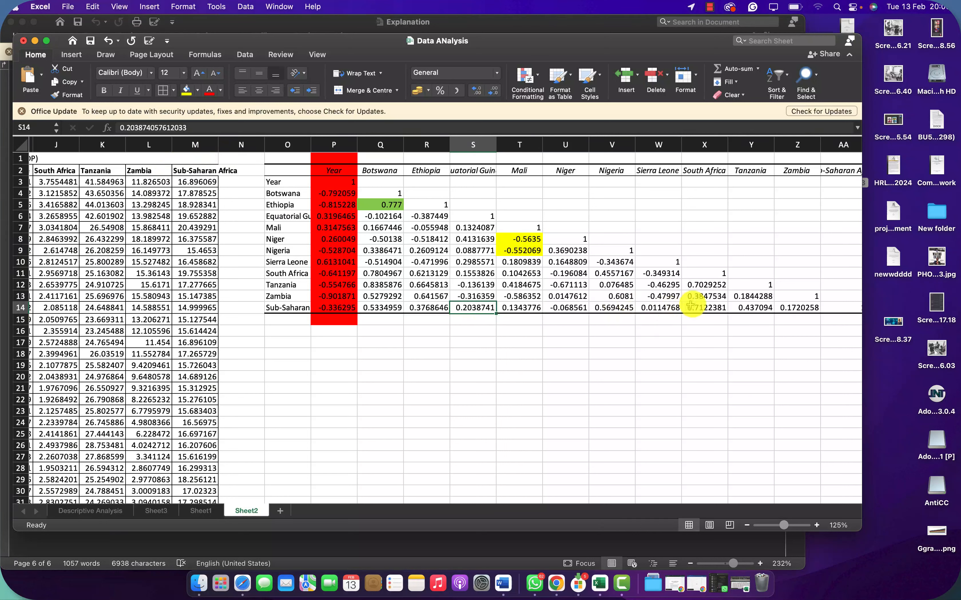
left_click(704, 285)
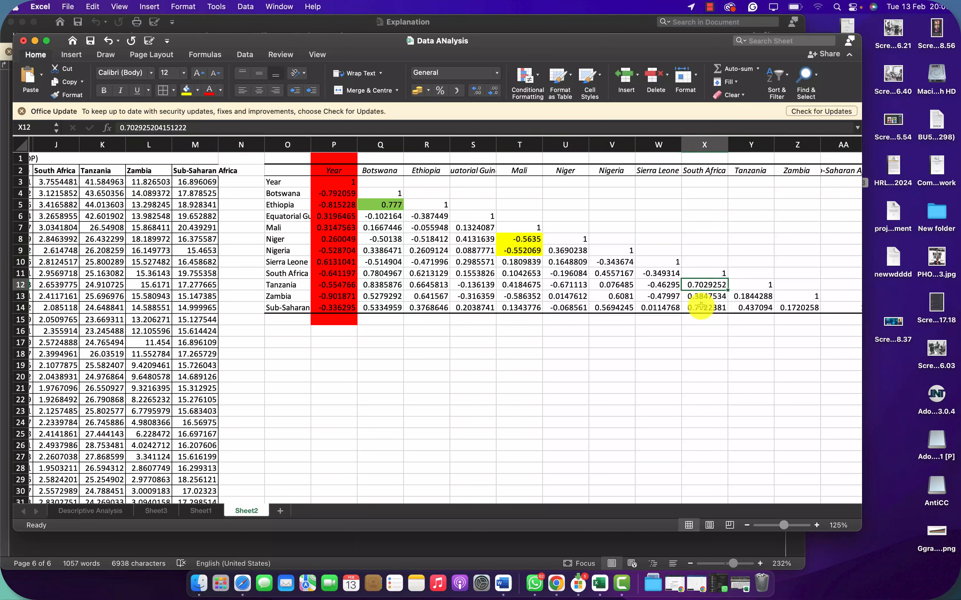
left_click(700, 310, "super")
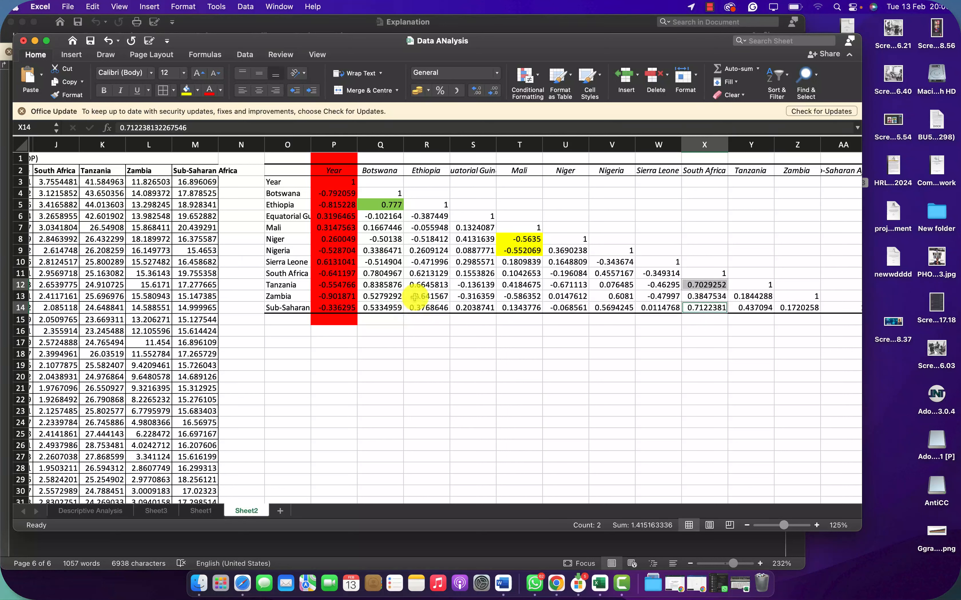
left_click(423, 296, "super")
left_click(422, 285, "super")
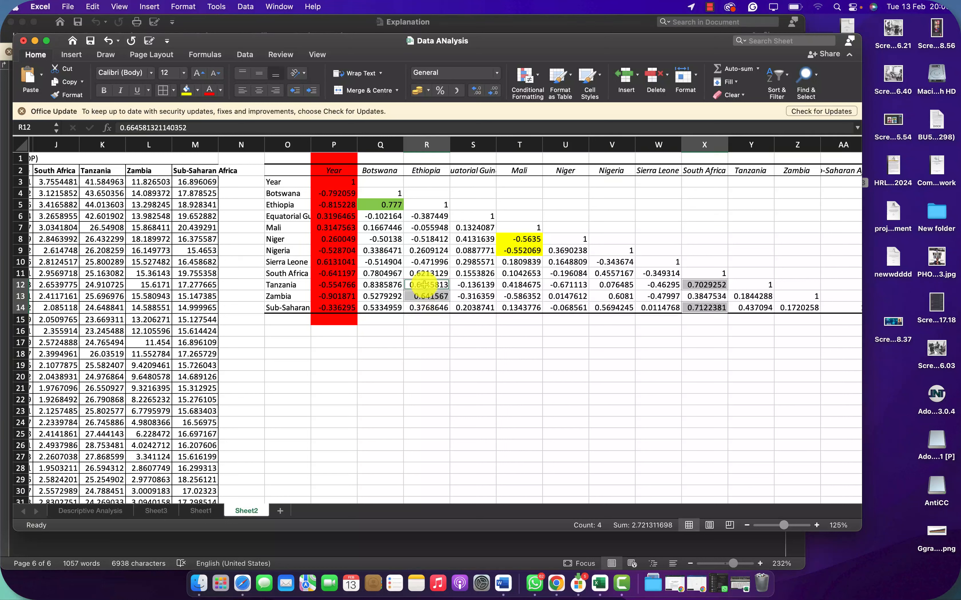
left_click(377, 284, "super")
left_click(374, 272, "super")
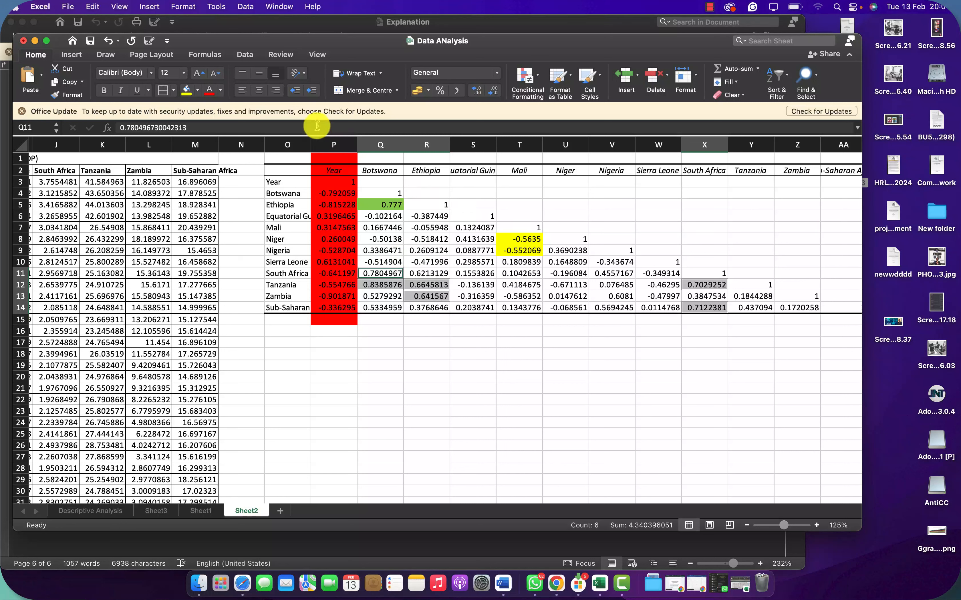
left_click(197, 90)
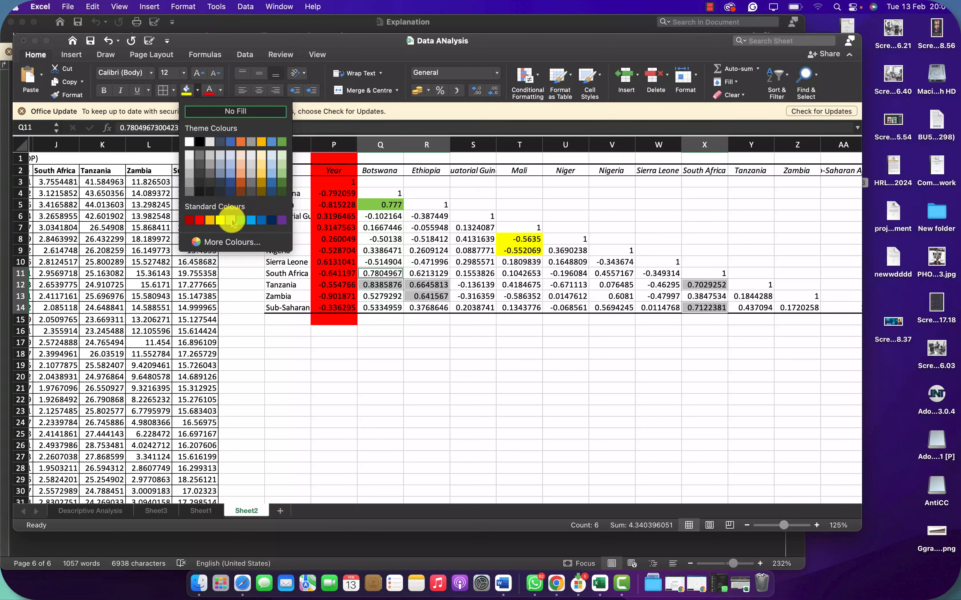
left_click(231, 221)
left_click(481, 285)
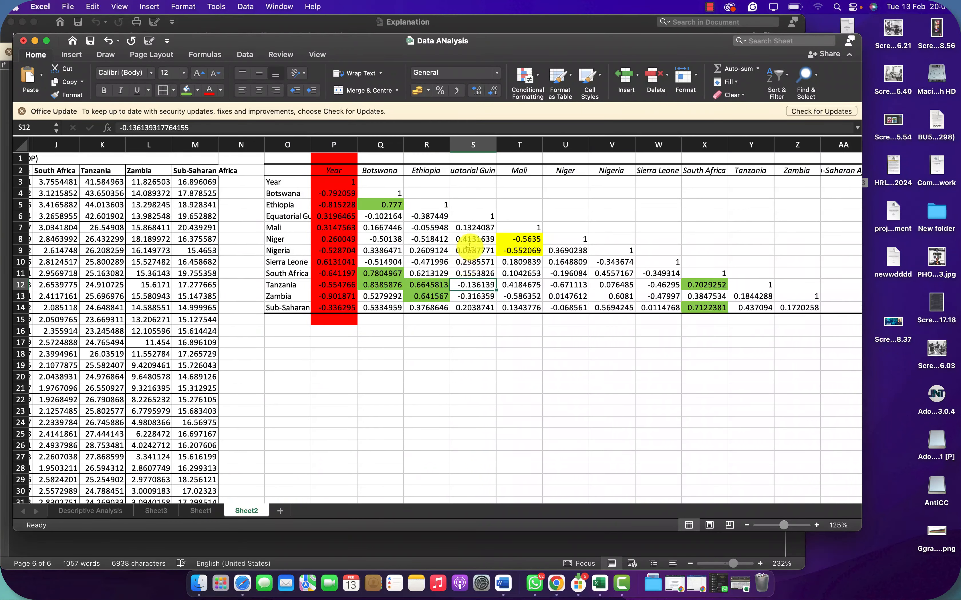
Step: Fill the correlation coefficients in cells Q8 to S8, Q10, Q13, T12, V11, W12, W13, V14 and U12 with standard yellow
left_click(461, 239)
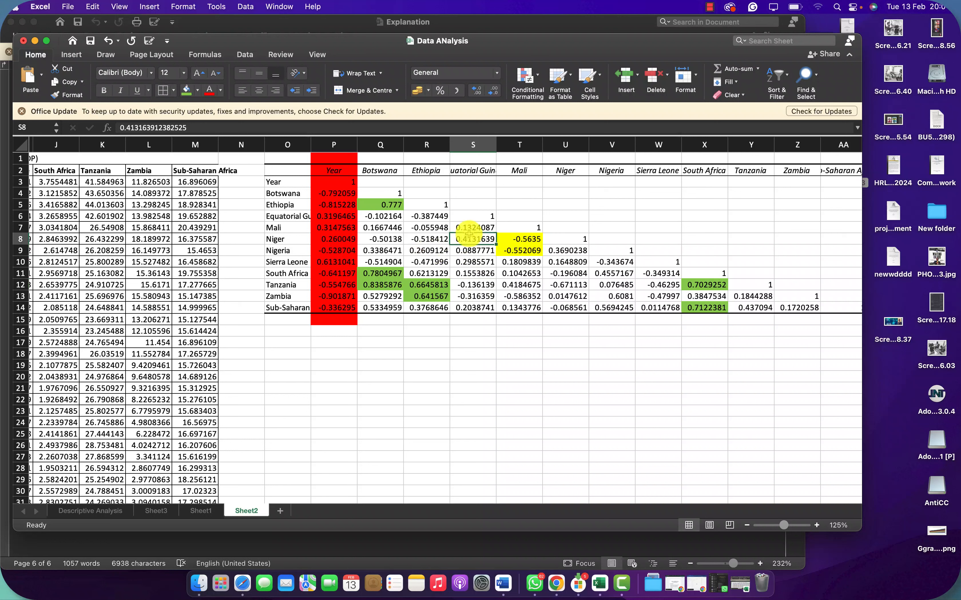
left_click(419, 239, "super")
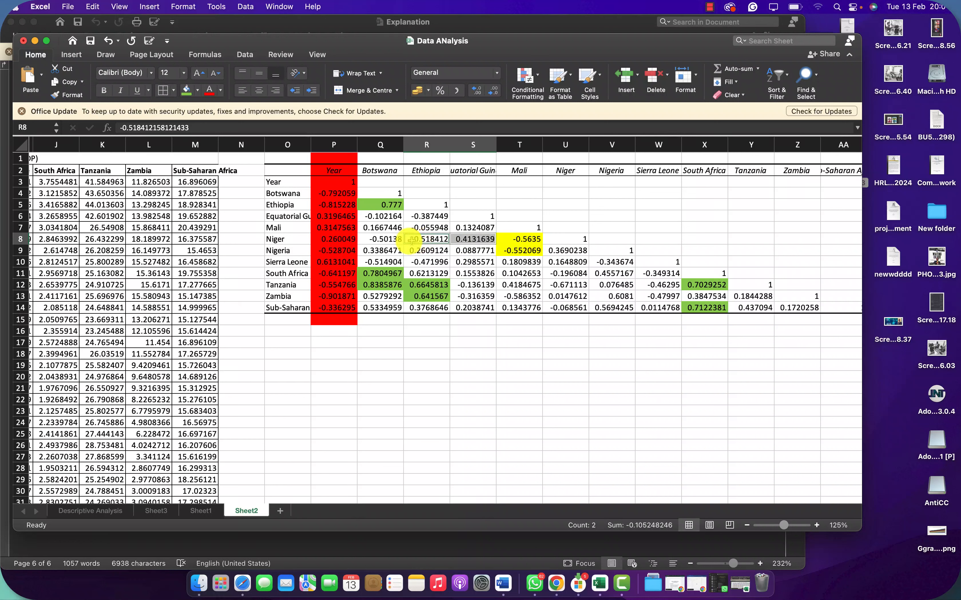
left_click(380, 242, "super")
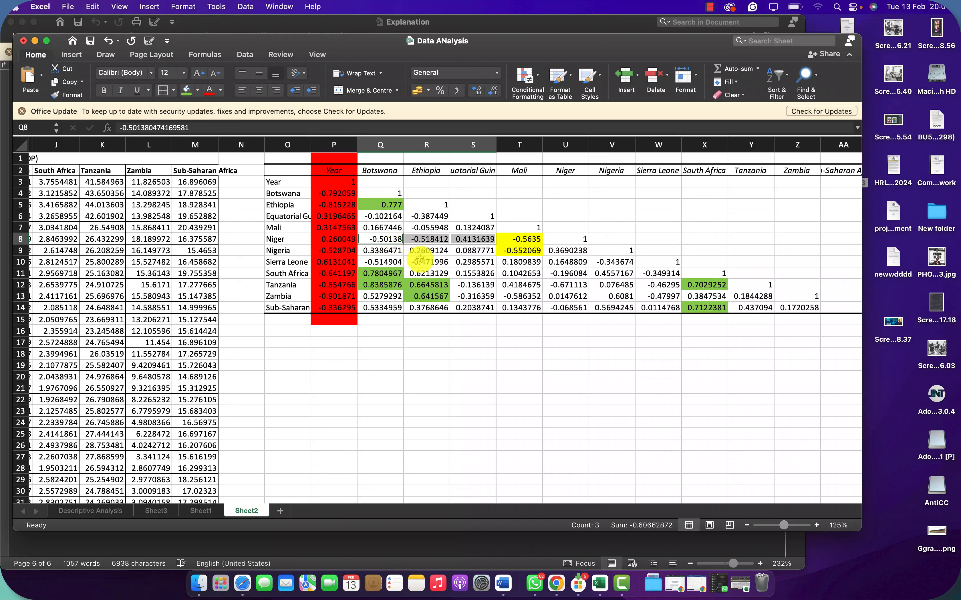
left_click(381, 262, "super")
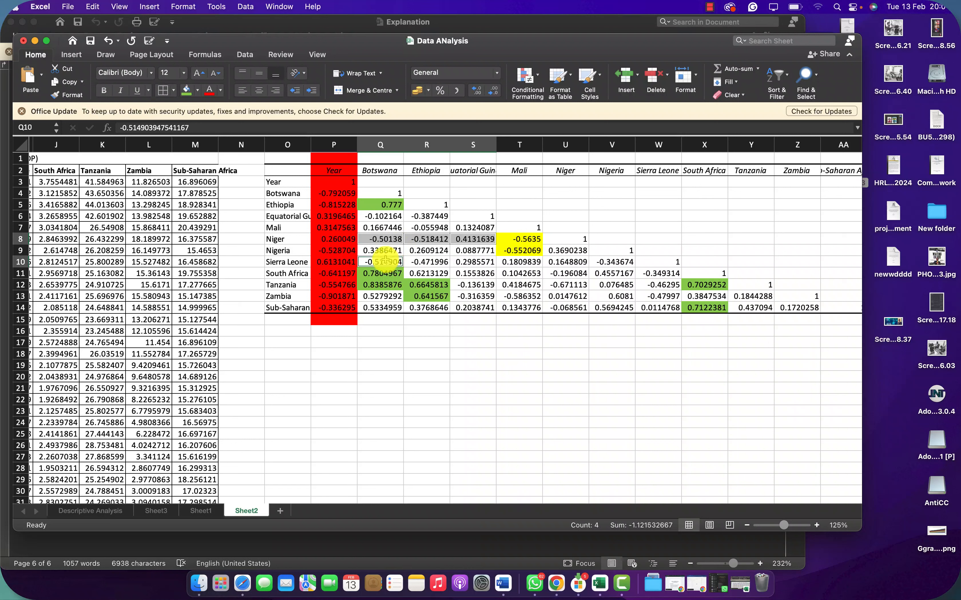
left_click(380, 297, "super")
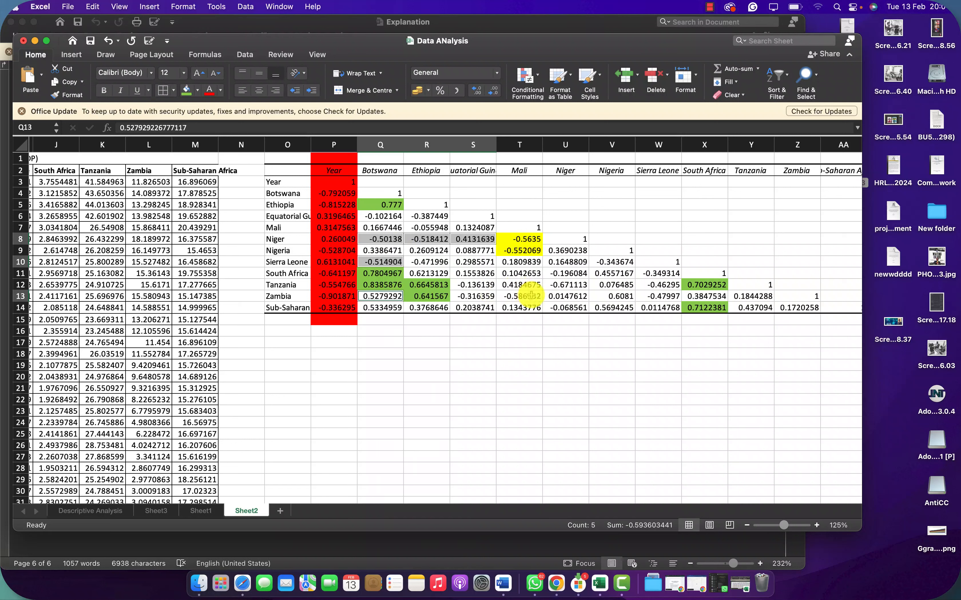
left_click(525, 285, "super")
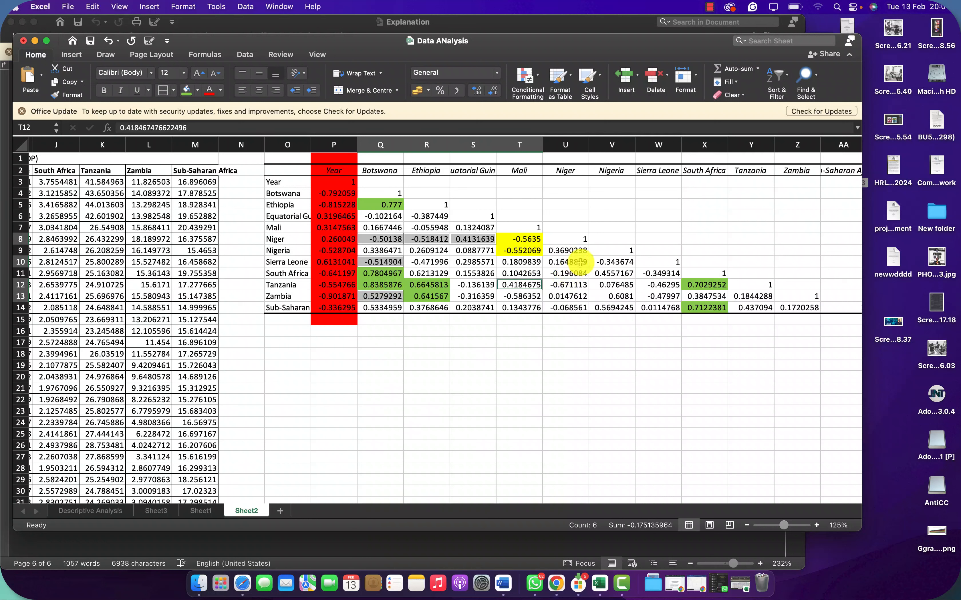
left_click(613, 273, "super")
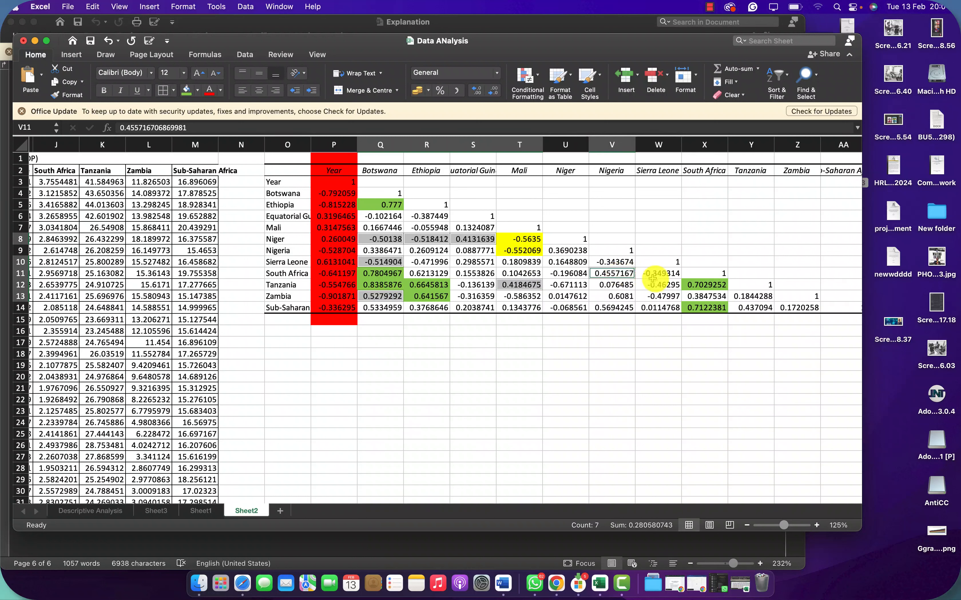
left_click(663, 285, "super")
left_click(661, 296, "super")
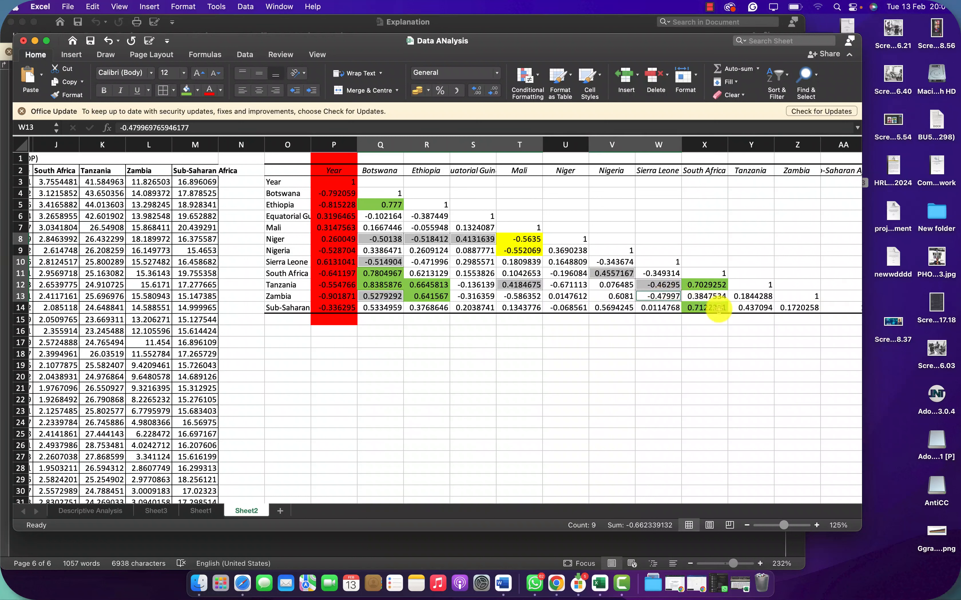
left_click(603, 305, "super")
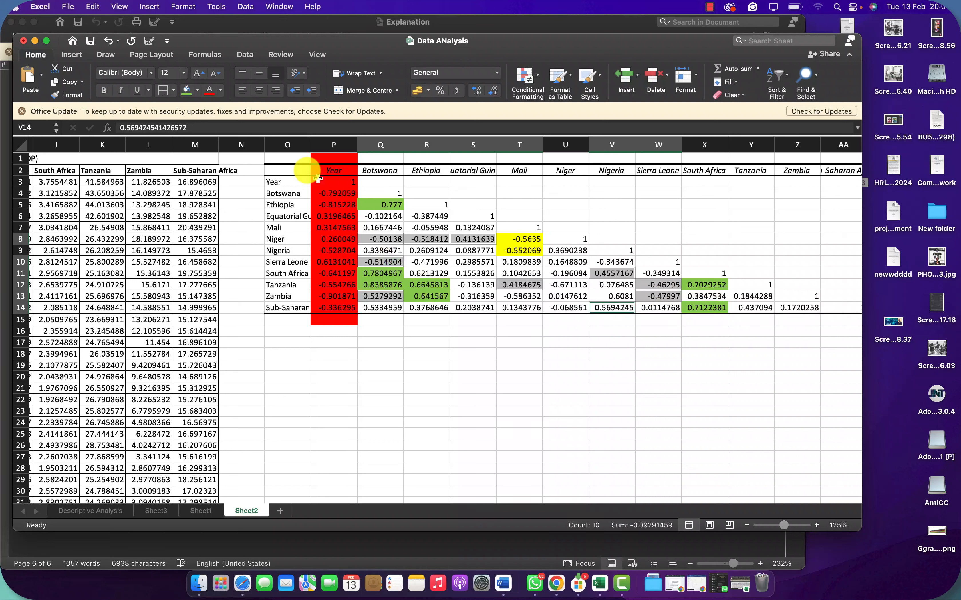
left_click(196, 92)
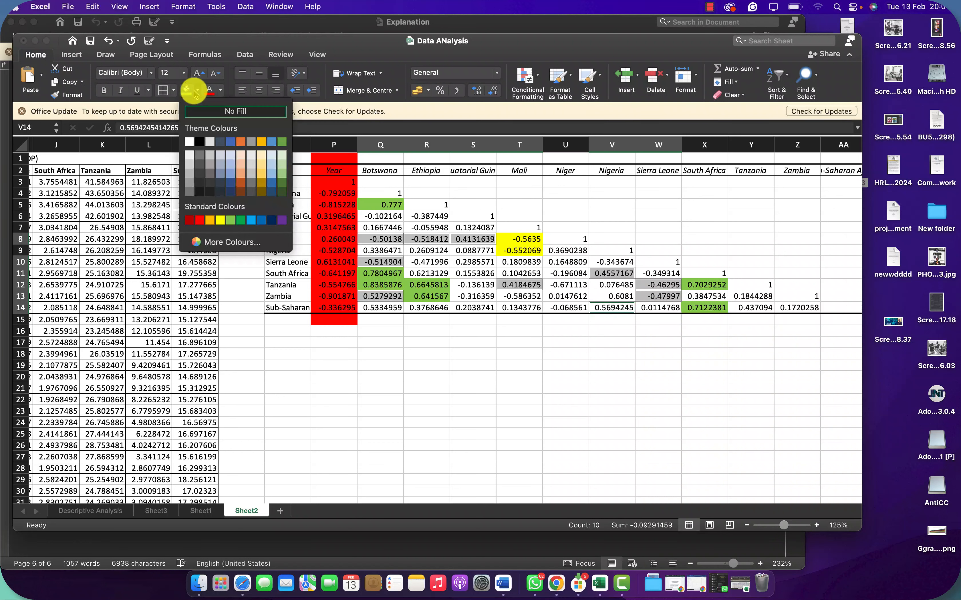
left_click(219, 220)
left_click(458, 353)
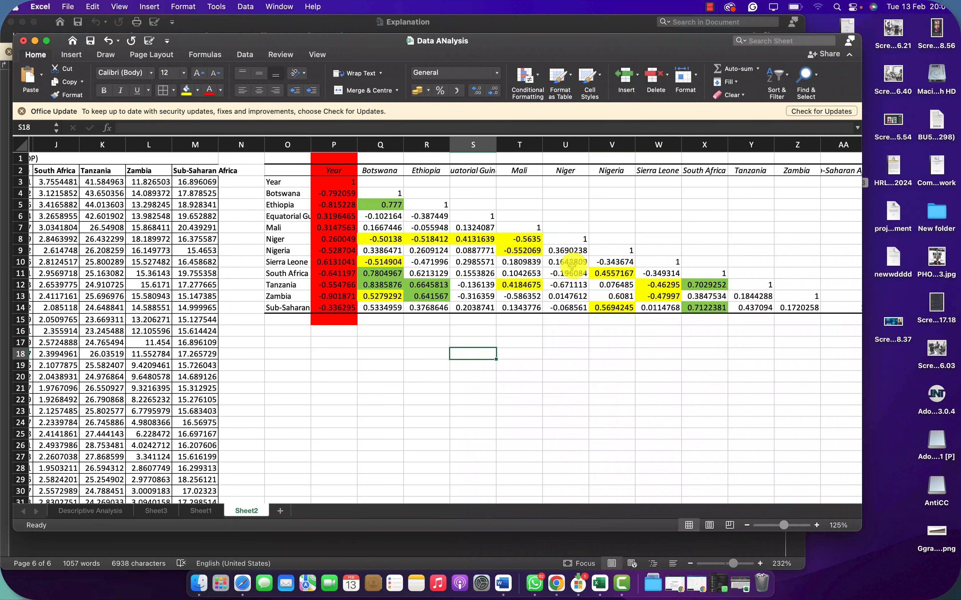
left_click(558, 285)
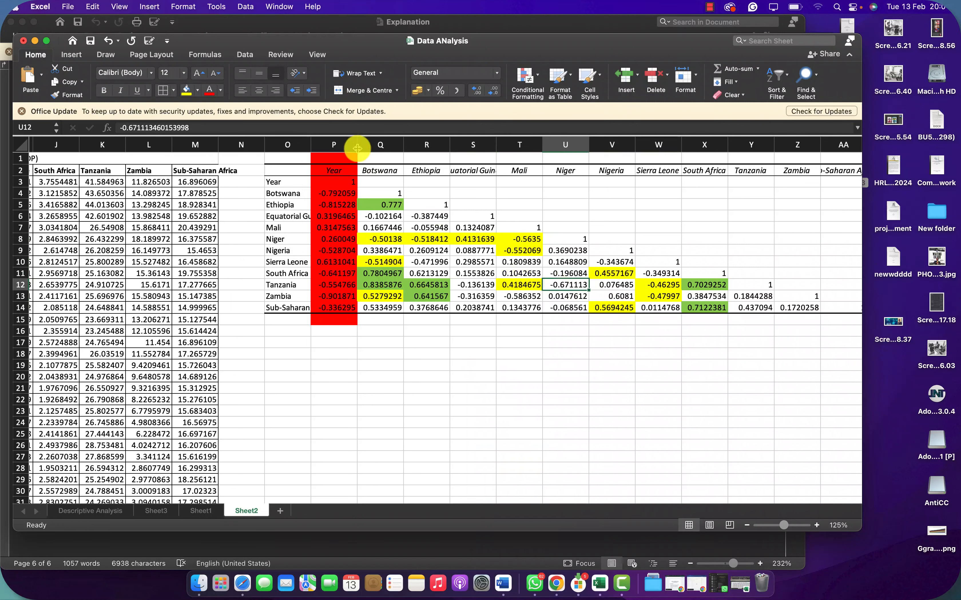
left_click(478, 385)
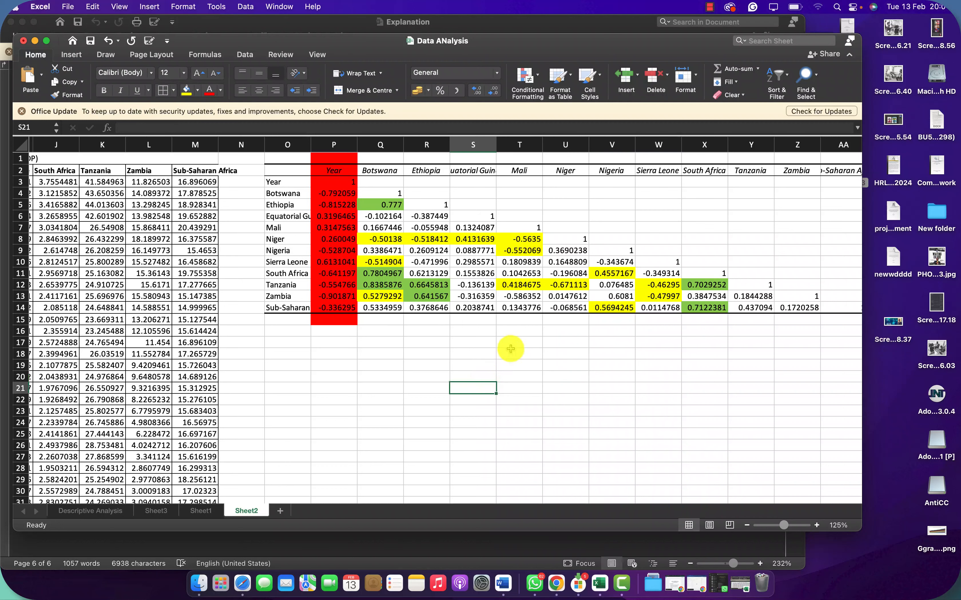
Step: Examine the colour-coded correlation matrix at 170% zoom alongside the country table, including the Nigeria–Botswana coefficient in Q9
scroll(520, 344, "up", 5)
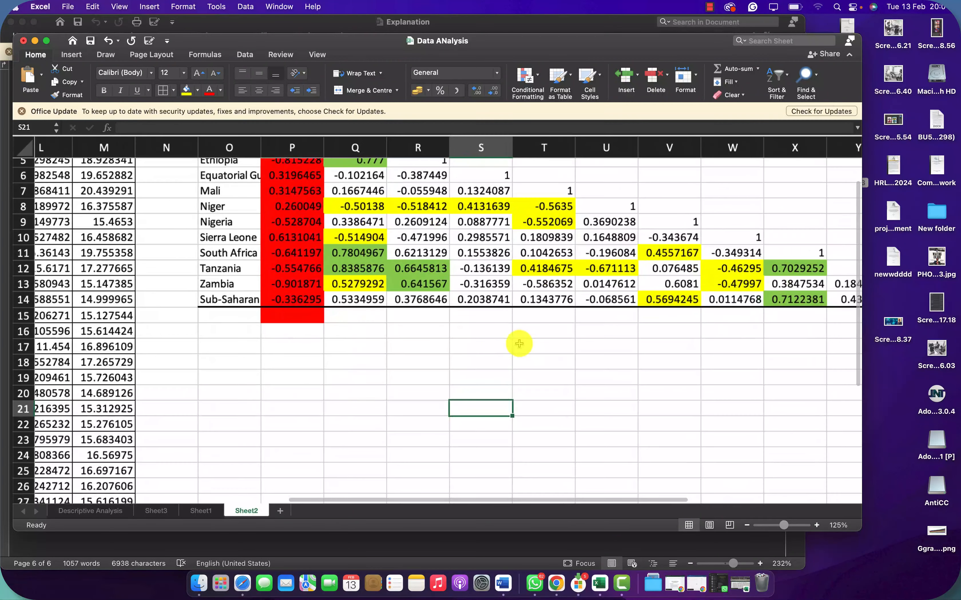
scroll(520, 343, "up", 4)
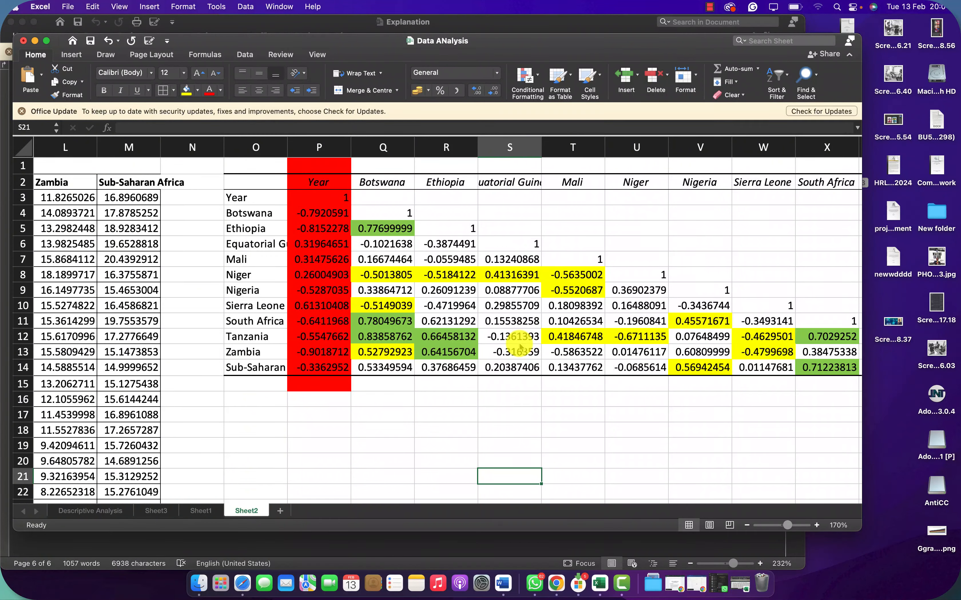
scroll(519, 344, "right", 2)
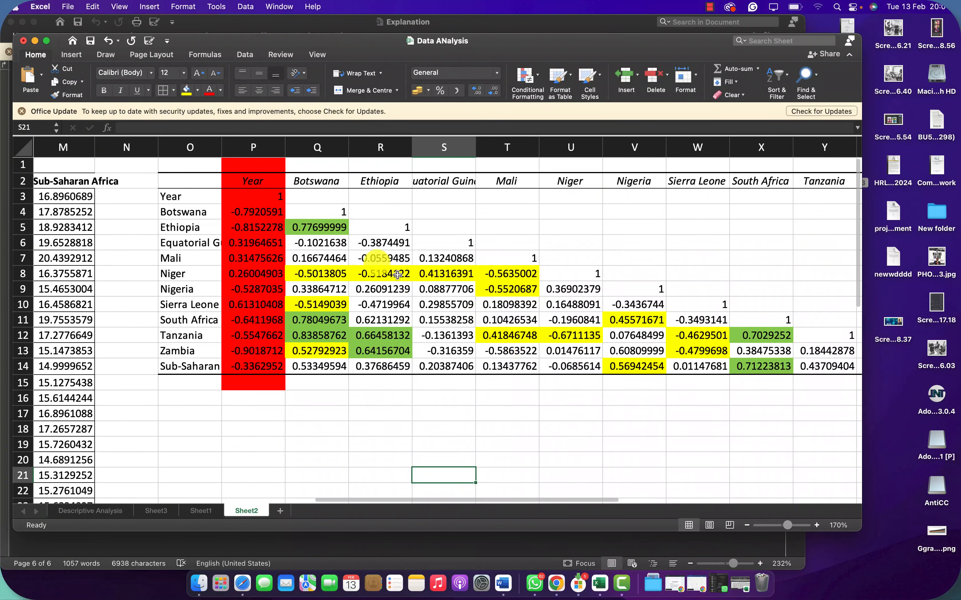
scroll(252, 208, "left", 10)
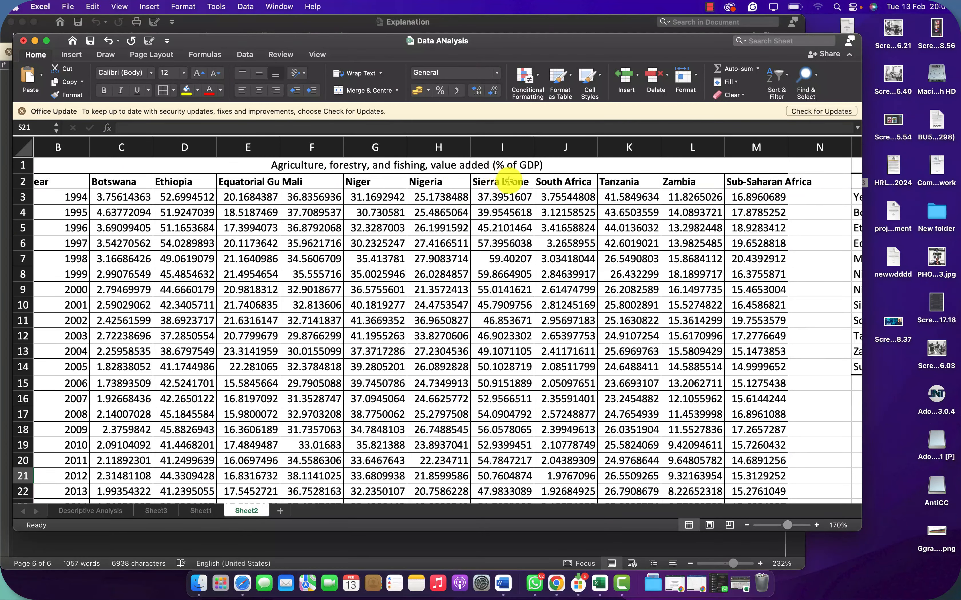
scroll(509, 181, "right", 8)
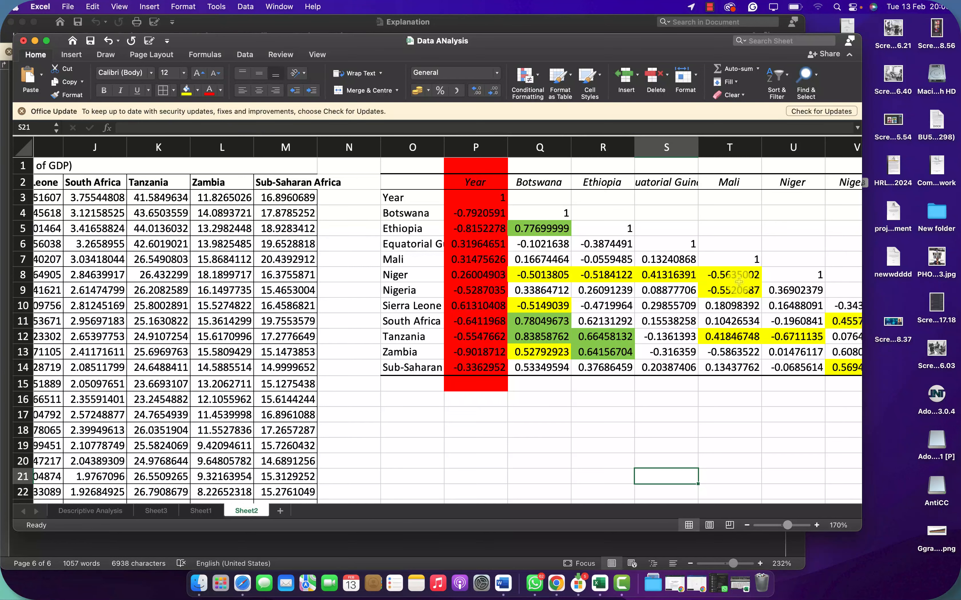
scroll(676, 260, "right", 5)
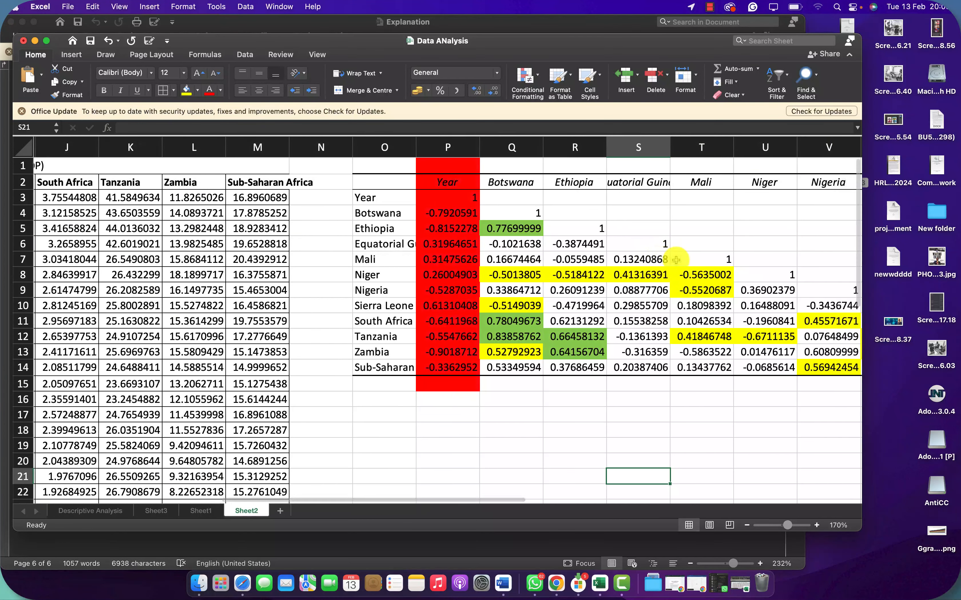
scroll(675, 260, "right", 5)
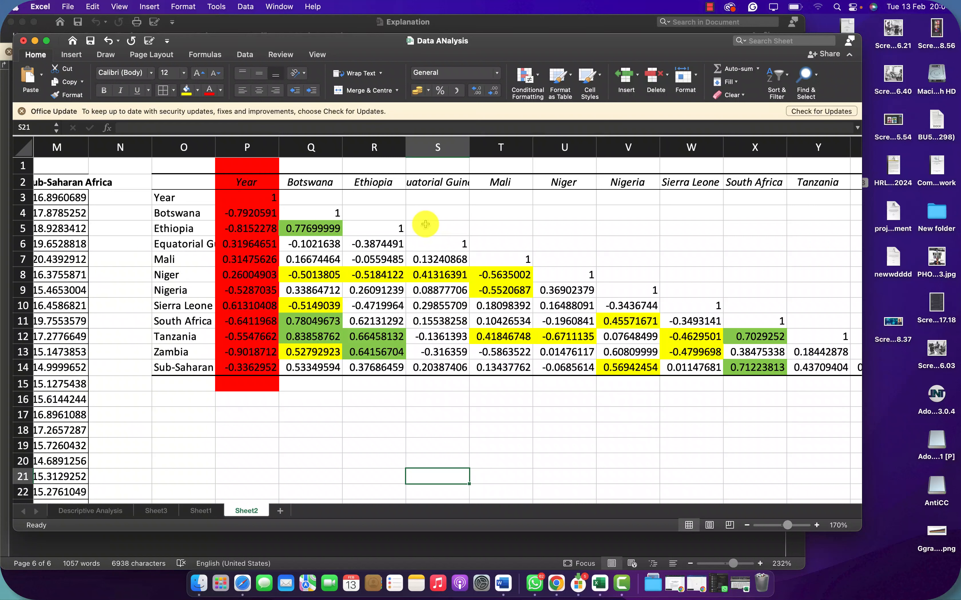
left_click(306, 290)
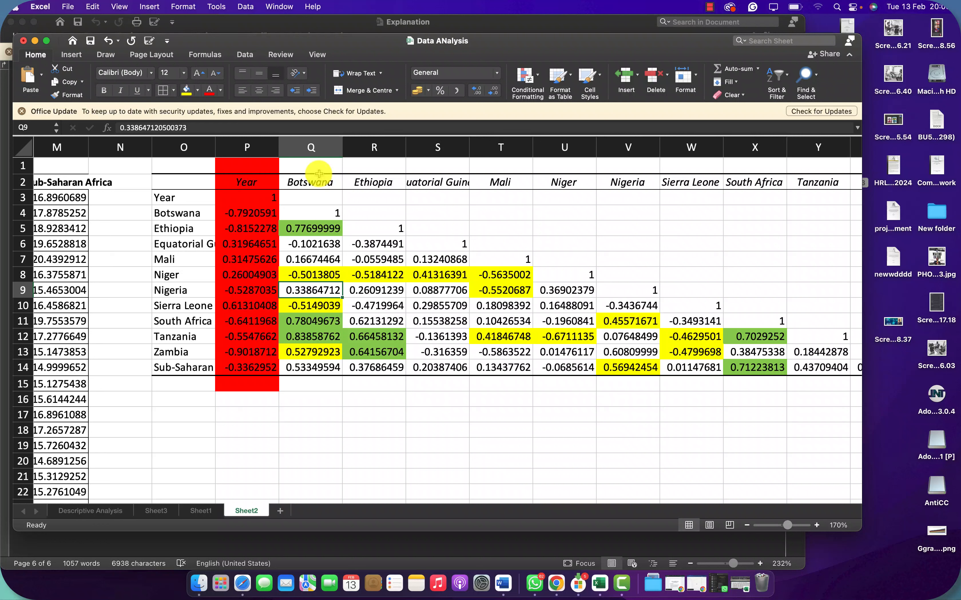
Step: Examine the matching Botswana row and column labels in the correlation matrix, cells O4 and Q2
left_click(193, 227)
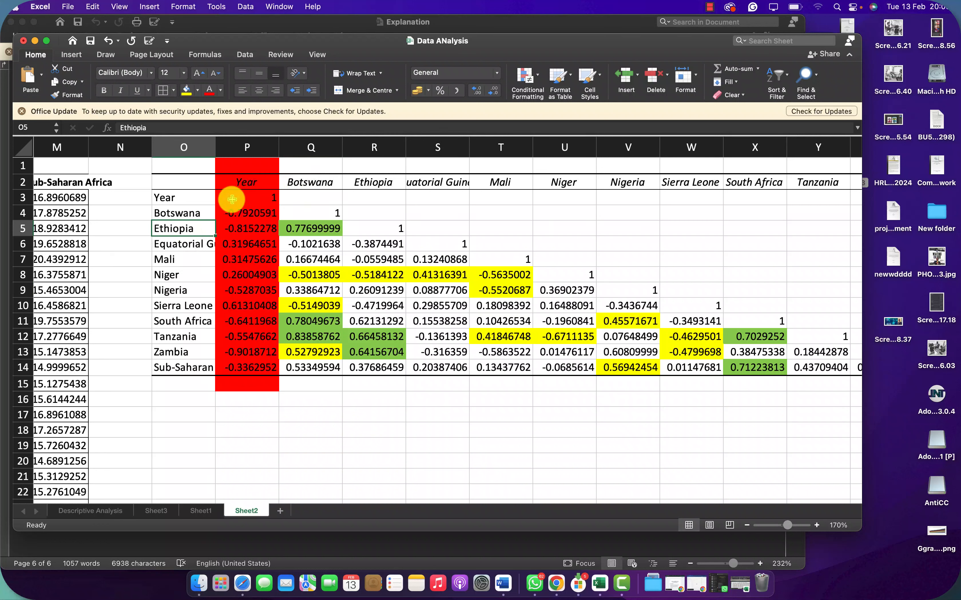
left_click(194, 213)
left_click(298, 184)
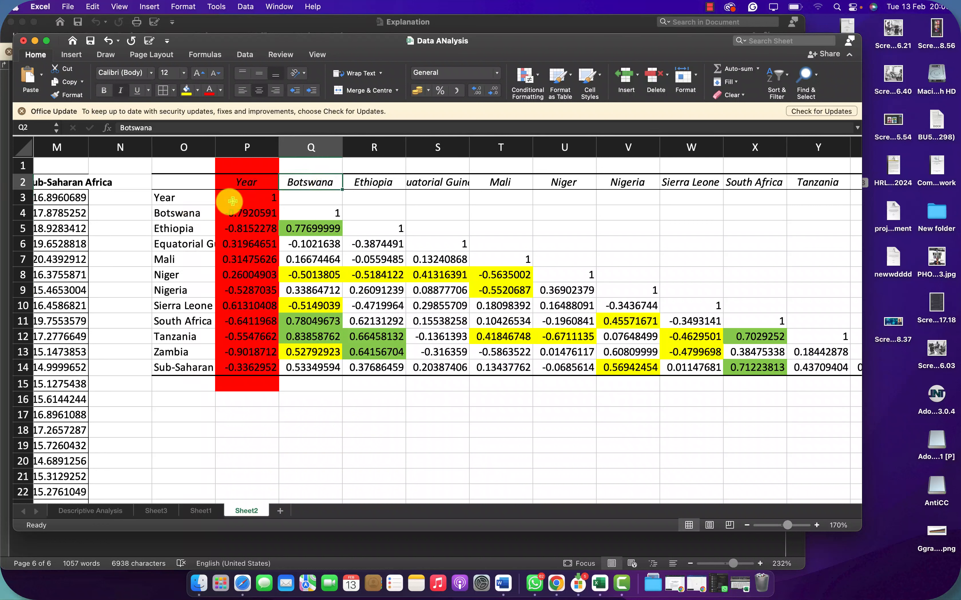
left_click(187, 215)
left_click(304, 181)
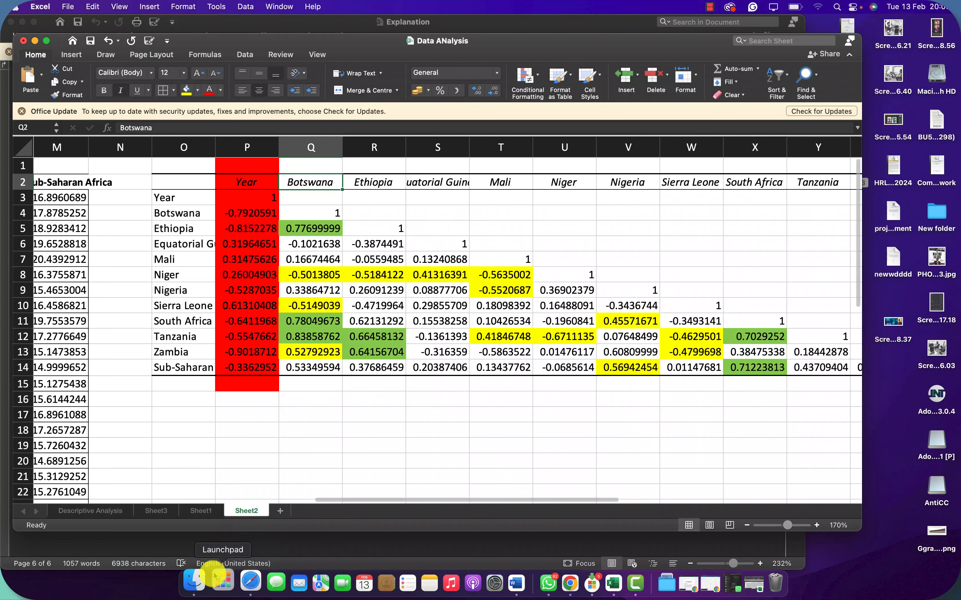
Step: Launch IBM SPSS Statistics from the IBM folder among the installed applications
left_click(228, 578)
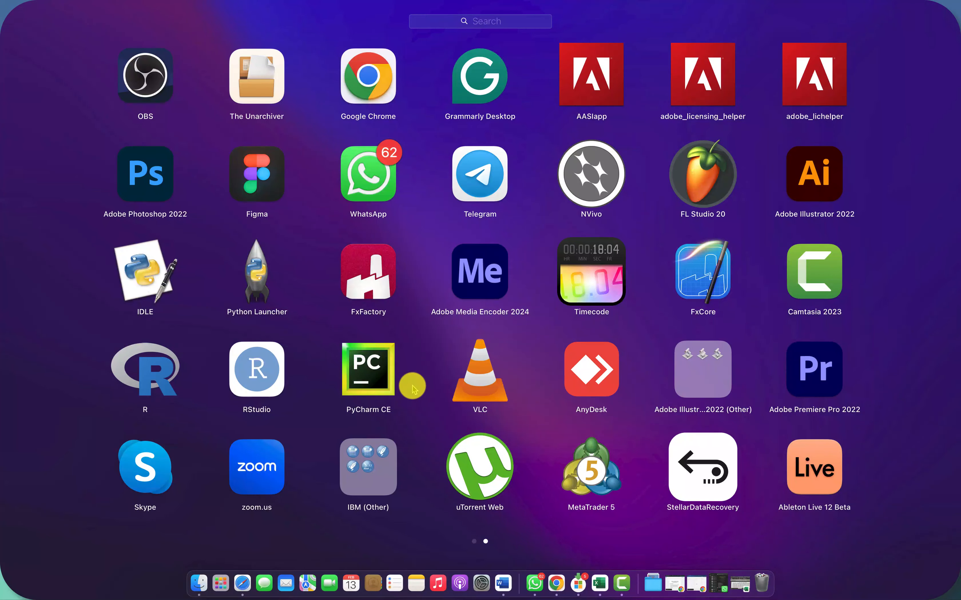
scroll(503, 334, "left", 5)
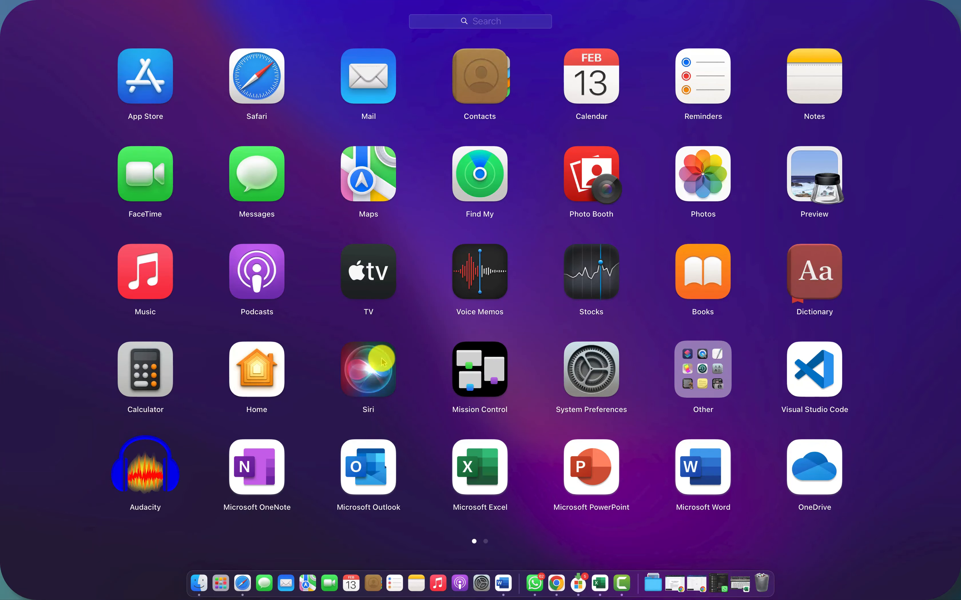
scroll(531, 350, "right", 5)
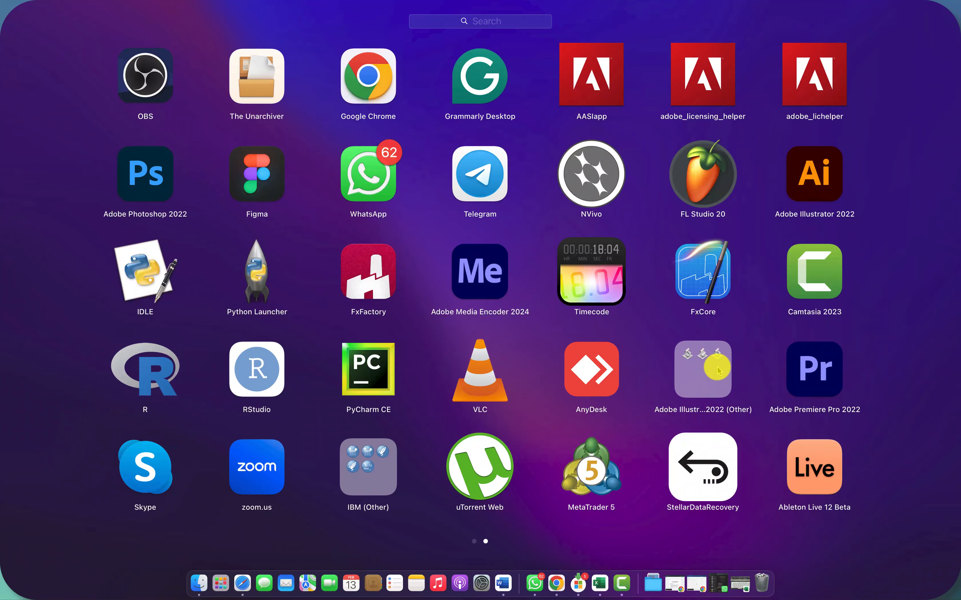
left_click(354, 501)
left_click(615, 286)
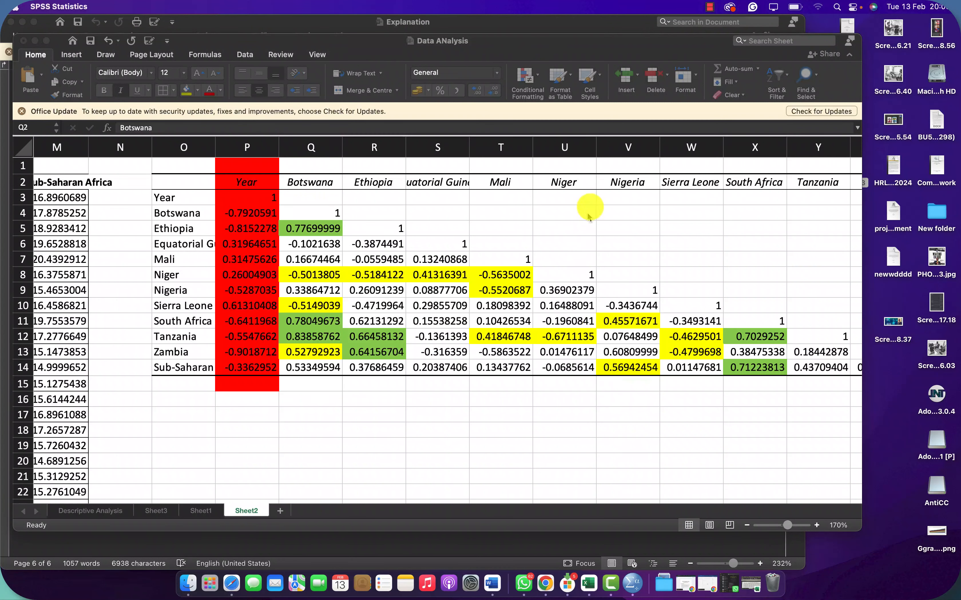
left_click(709, 7)
left_click(713, 36)
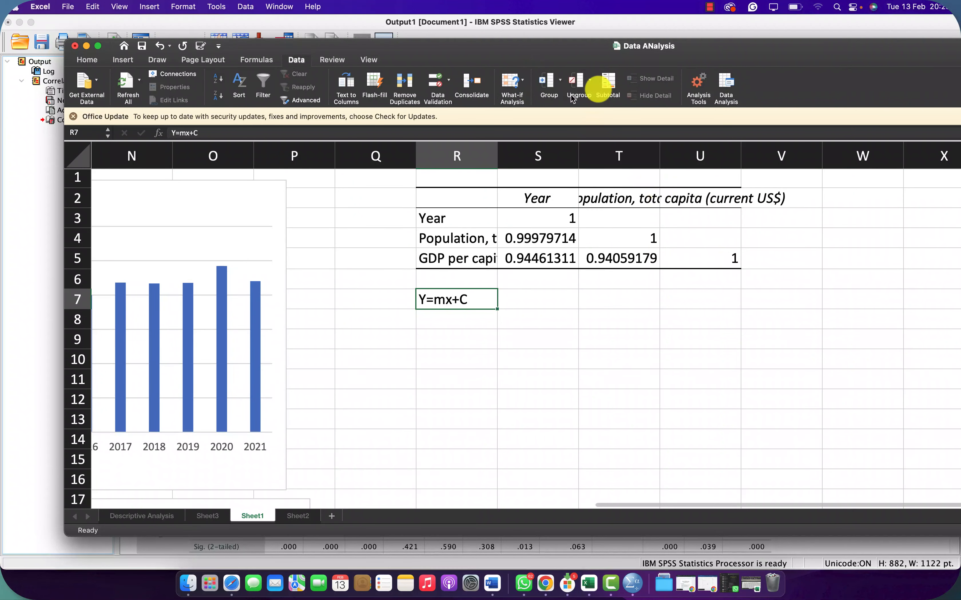
Step: Open the Regression tool from Excel's data analysis tools and move its dialog clear of the correlation table on Sheet1
left_click(726, 84)
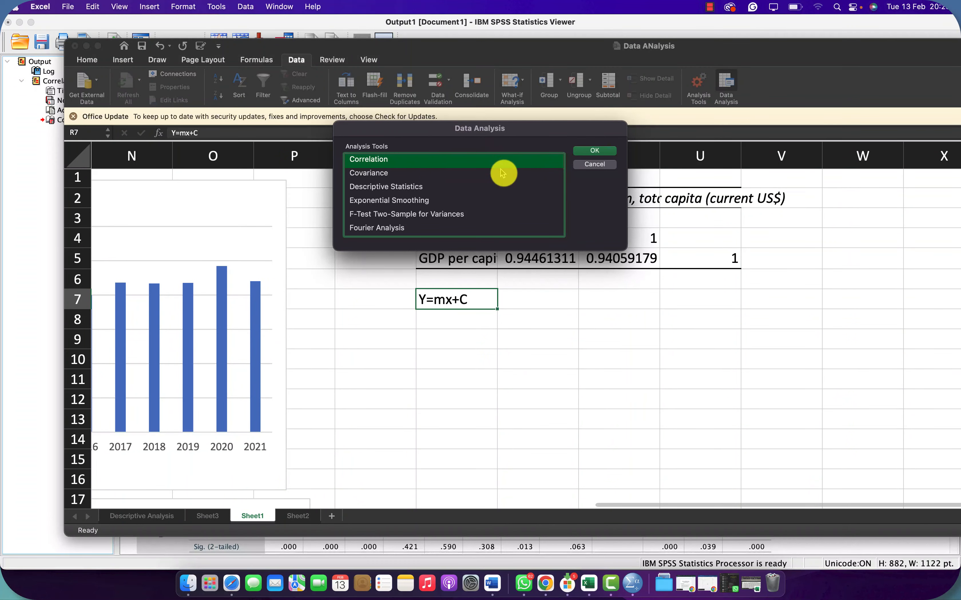
scroll(421, 197, "down", 1)
scroll(422, 198, "up", 2)
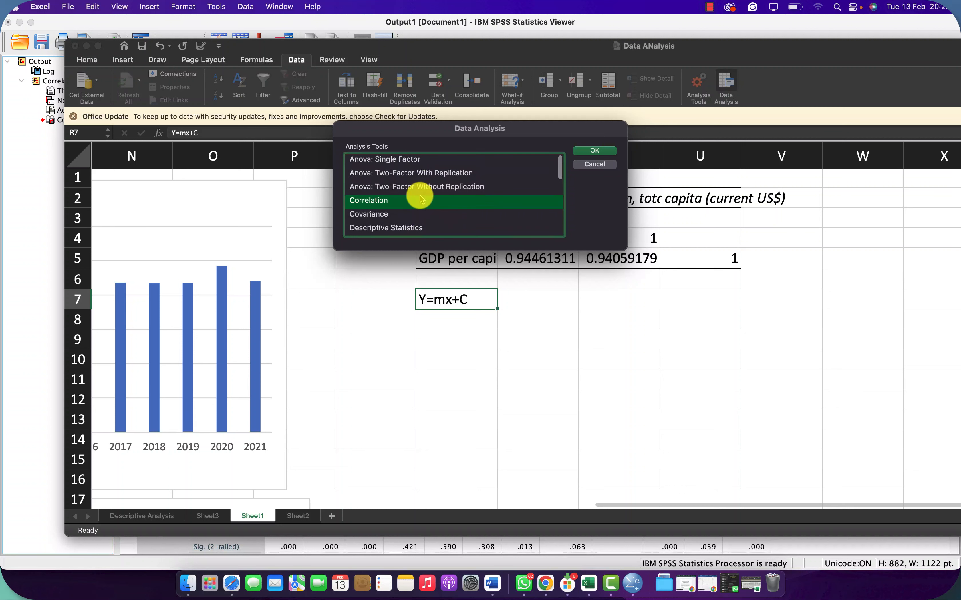
scroll(422, 197, "down", 6)
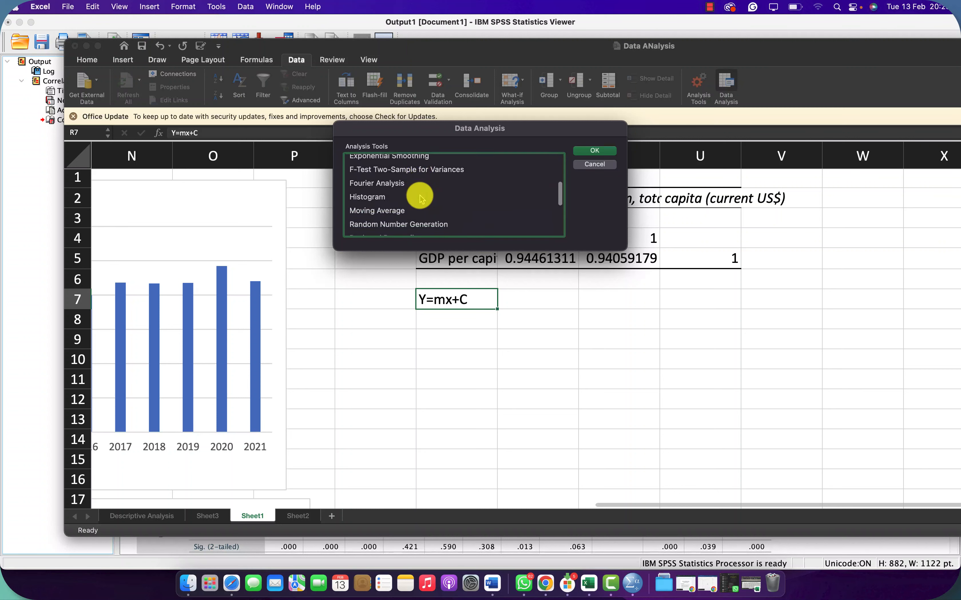
scroll(420, 197, "down", 3)
left_click(377, 189)
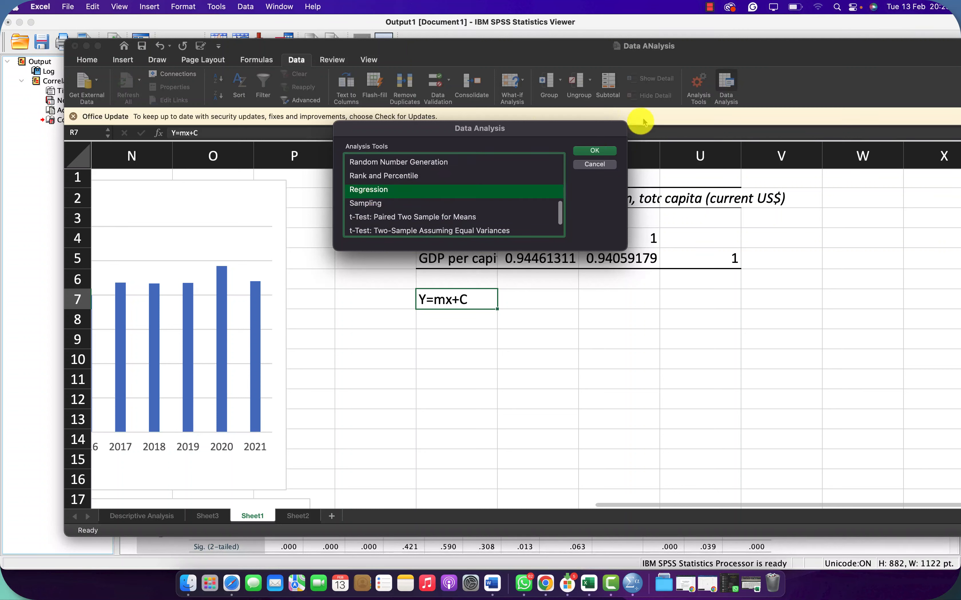
left_click(606, 150)
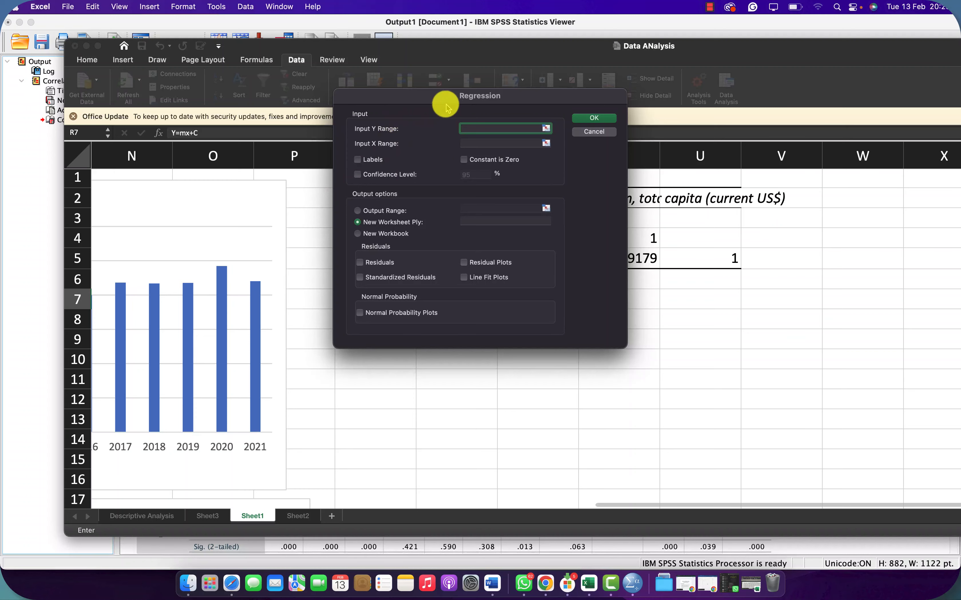
left_click_drag(446, 101, 167, 130)
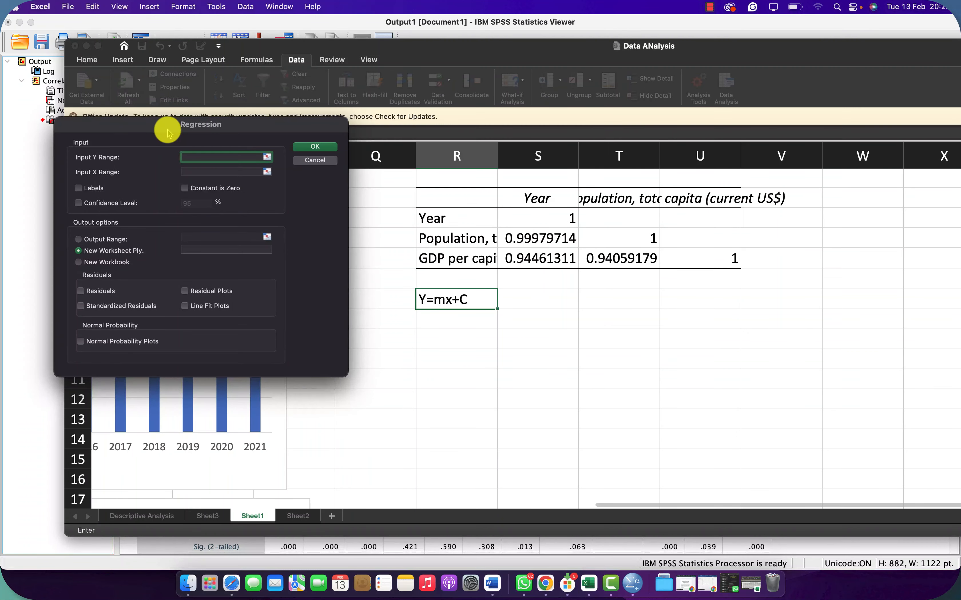
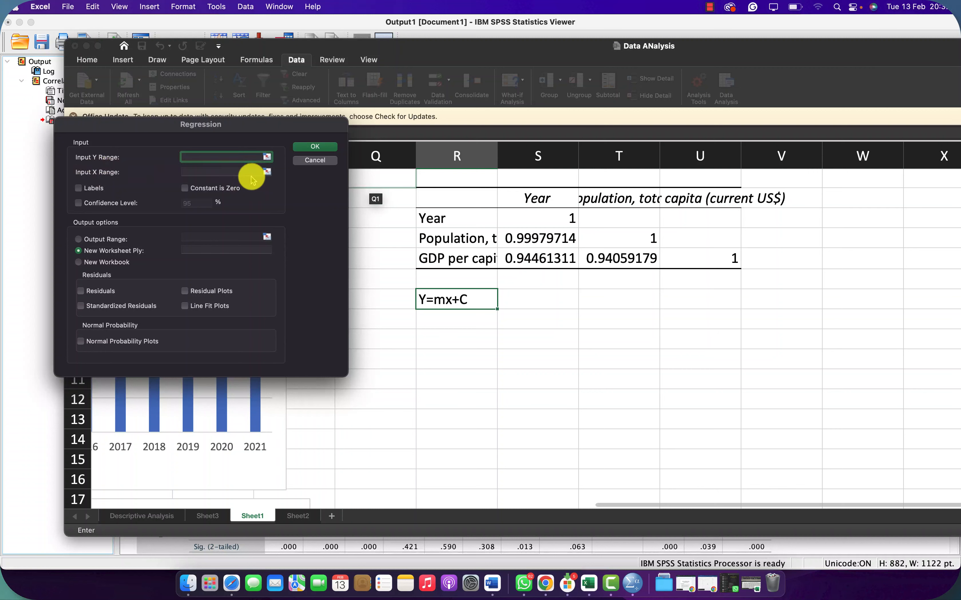
Step: Dismiss the Regression dialog and the Data Analysis tool list without running any analysis
left_click_drag(152, 128, 614, 137)
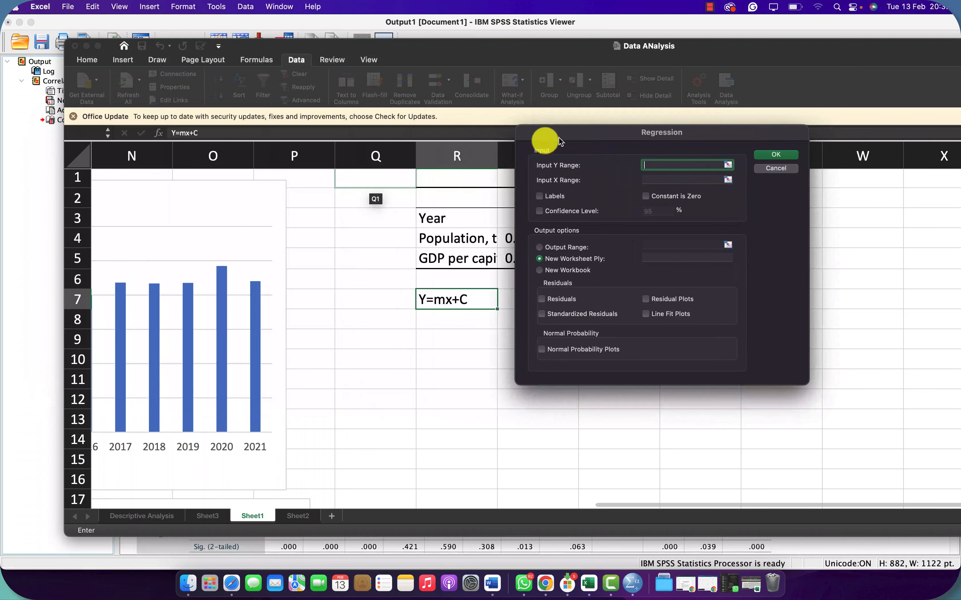
left_click(782, 169)
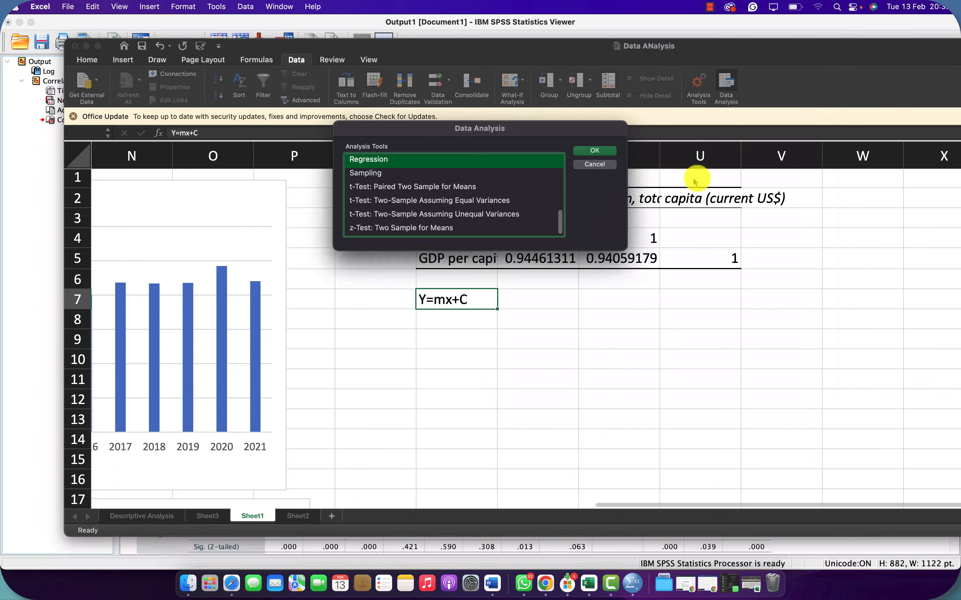
left_click(590, 166)
scroll(310, 249, "left", 15)
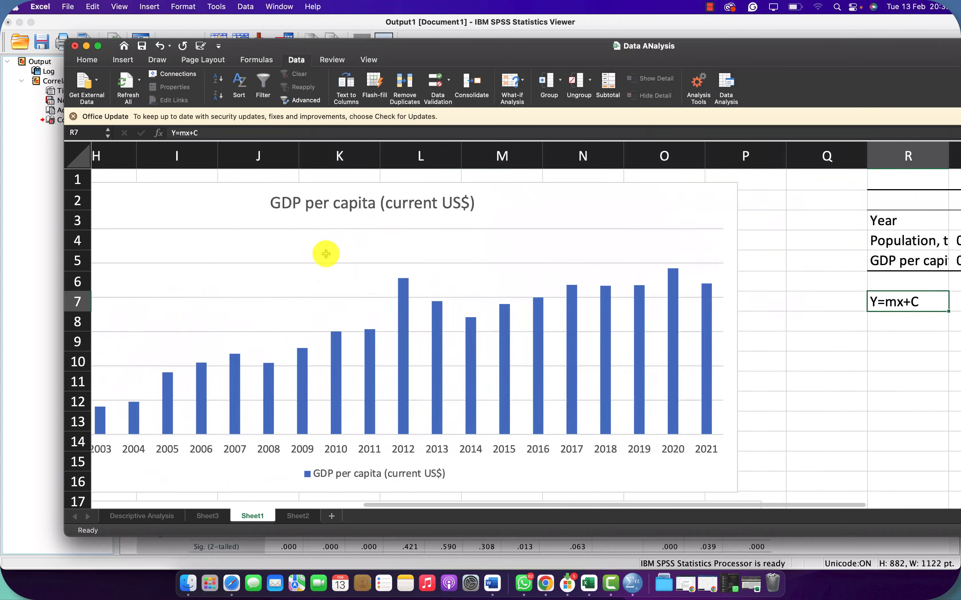
Step: Switch to the minimized Completed Analysis excel sheet workbook and enlarge its window to show more columns
right_click(400, 545)
key("ctrl+Up")
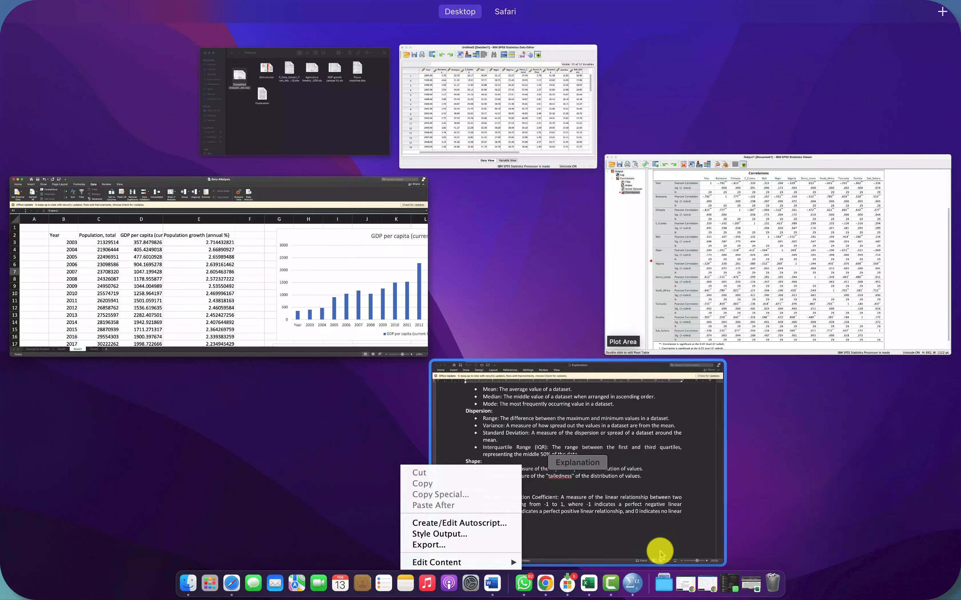
left_click(754, 572)
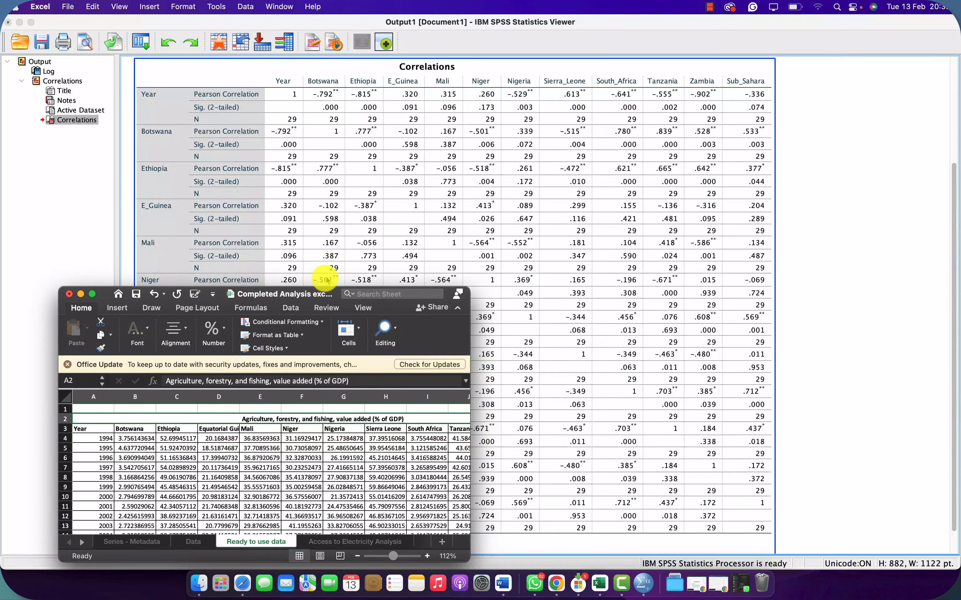
left_click_drag(323, 283, 367, 115)
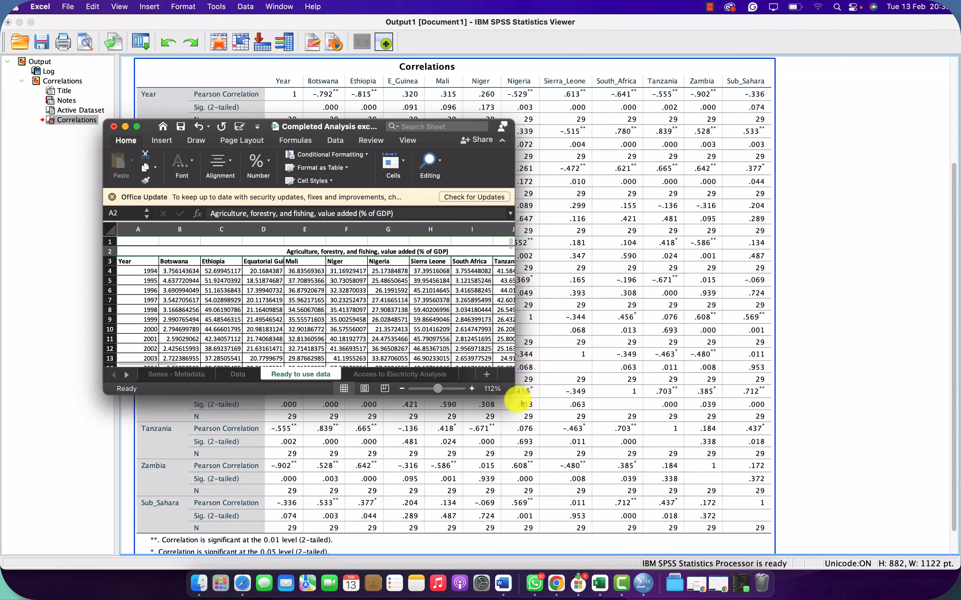
left_click_drag(511, 391, 731, 495)
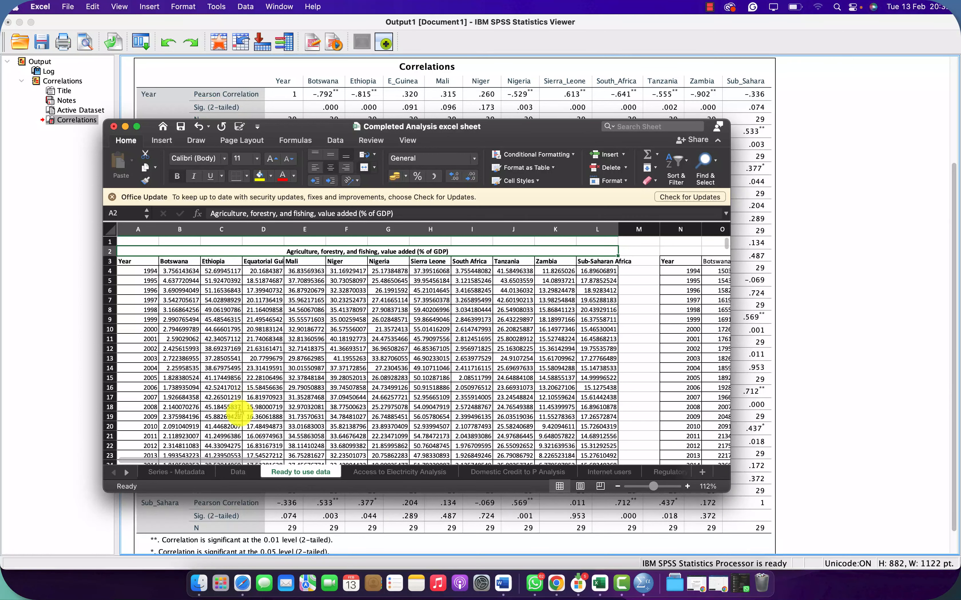
Step: Look through the Data, Access to Electricity Analysis, Domestic Credit to P Analysis and Internet users sheets
left_click(238, 472)
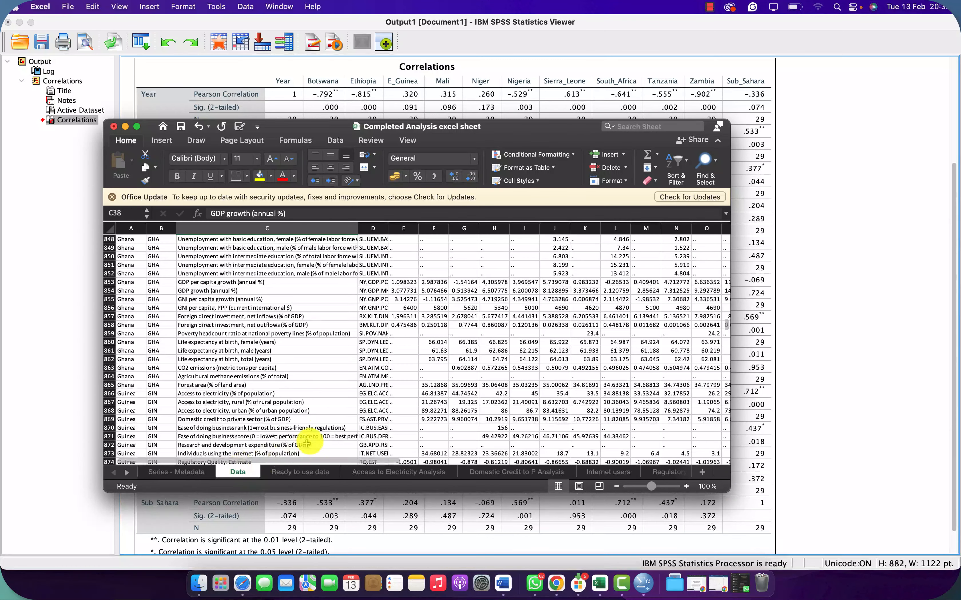
left_click(357, 473)
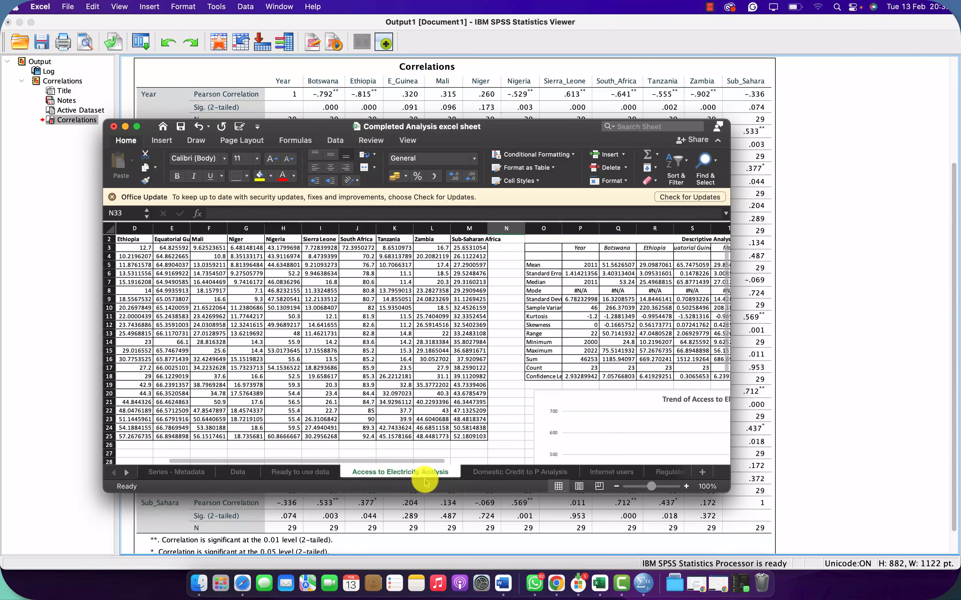
scroll(609, 369, "right", 6)
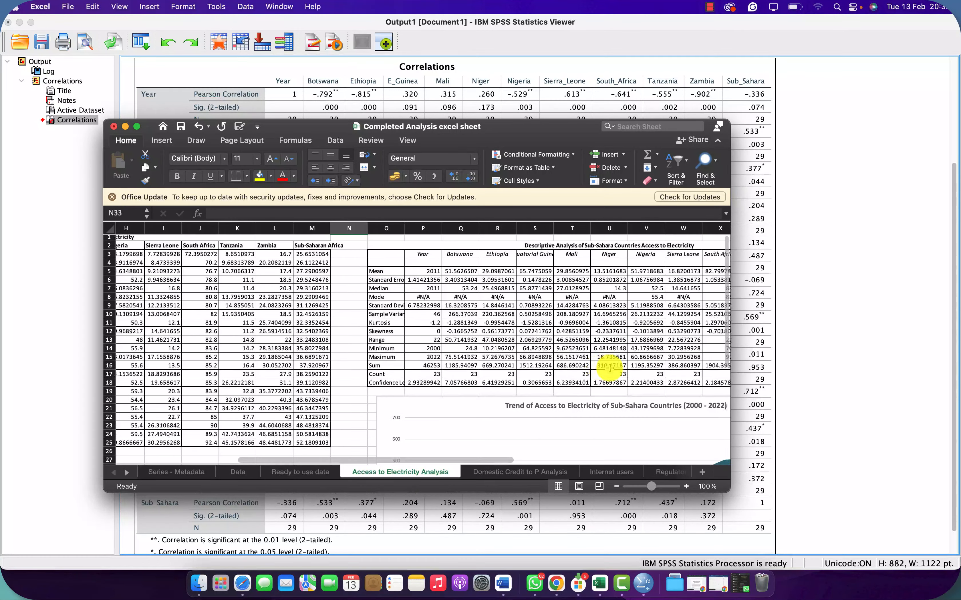
scroll(609, 369, "left", 8)
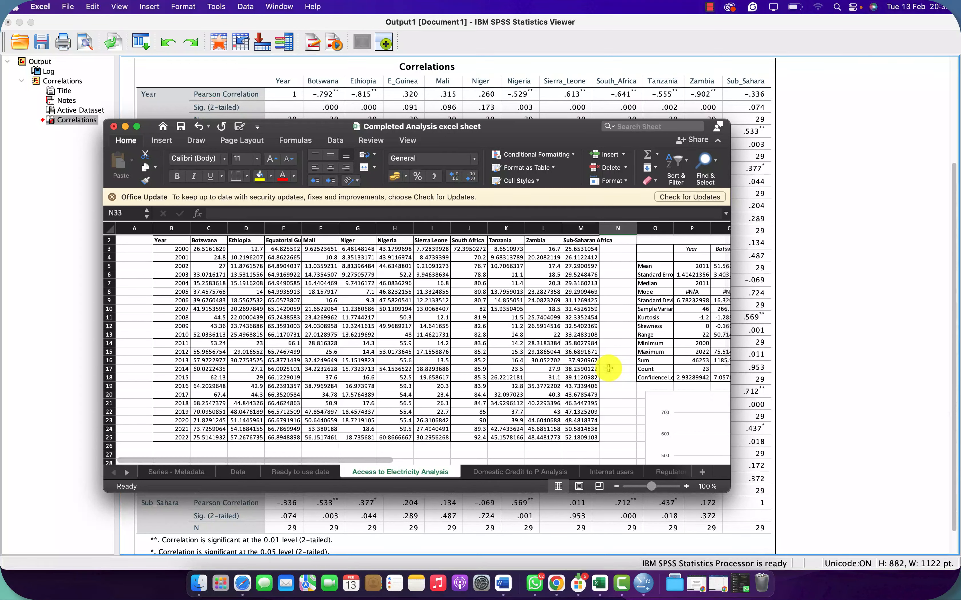
left_click(532, 472)
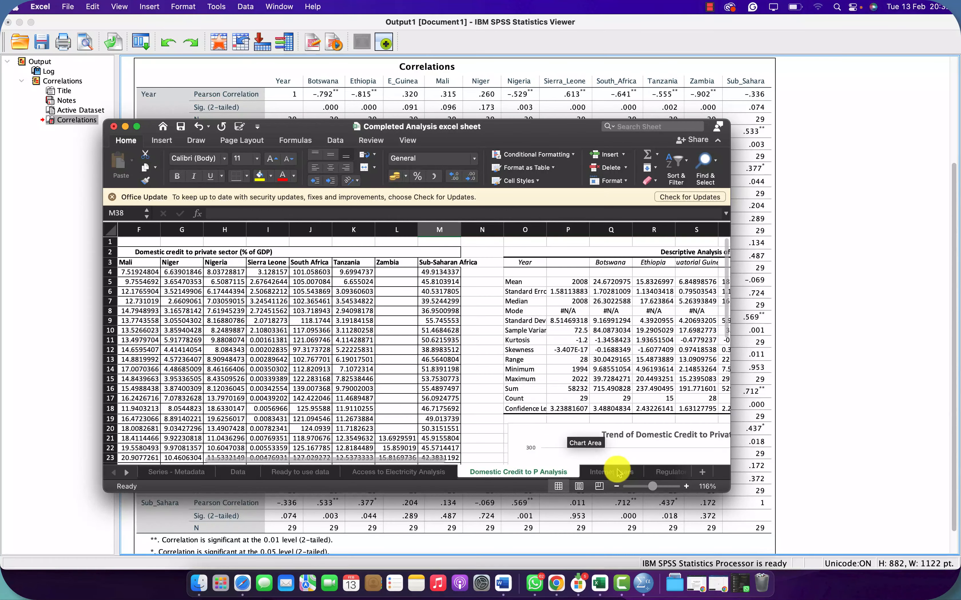
left_click(630, 473)
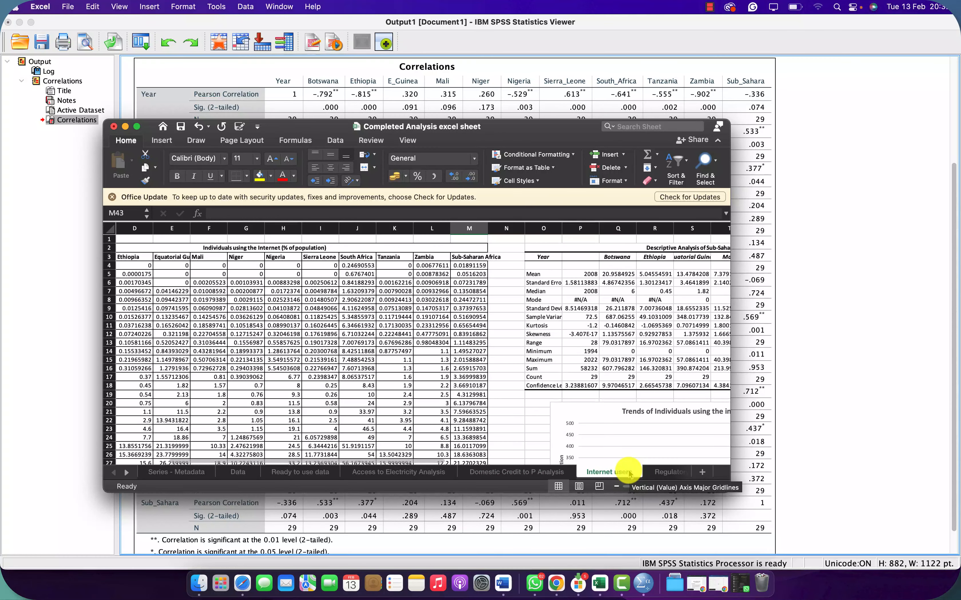
Step: Find the country correlation sheets, view Botswana Correlation Analysis and open the Correlation data per country sheet
left_click(124, 473)
left_click(124, 473)
left_click(125, 474)
left_click(124, 473)
left_click(124, 473)
left_click(124, 474)
left_click(124, 474)
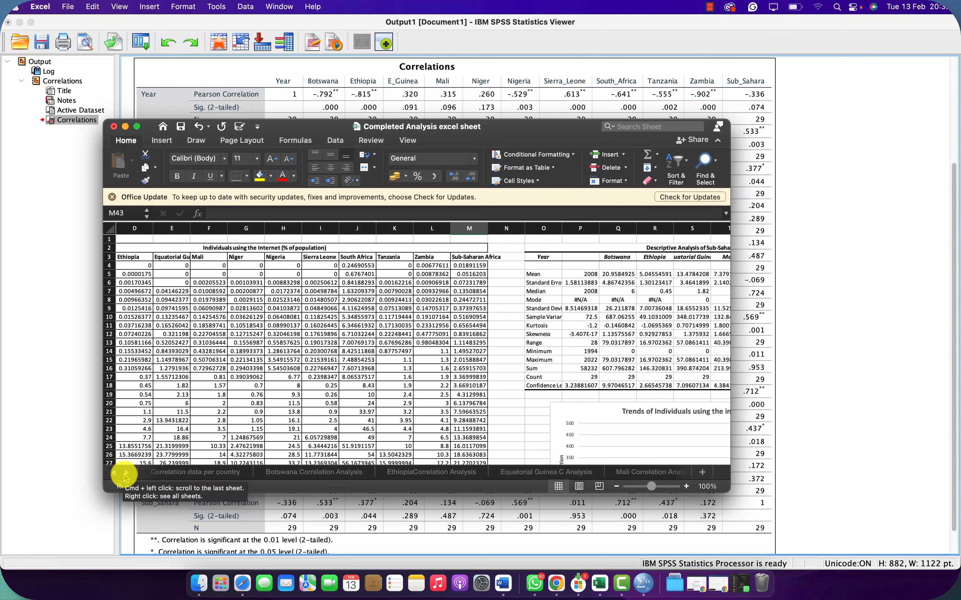
left_click(356, 472)
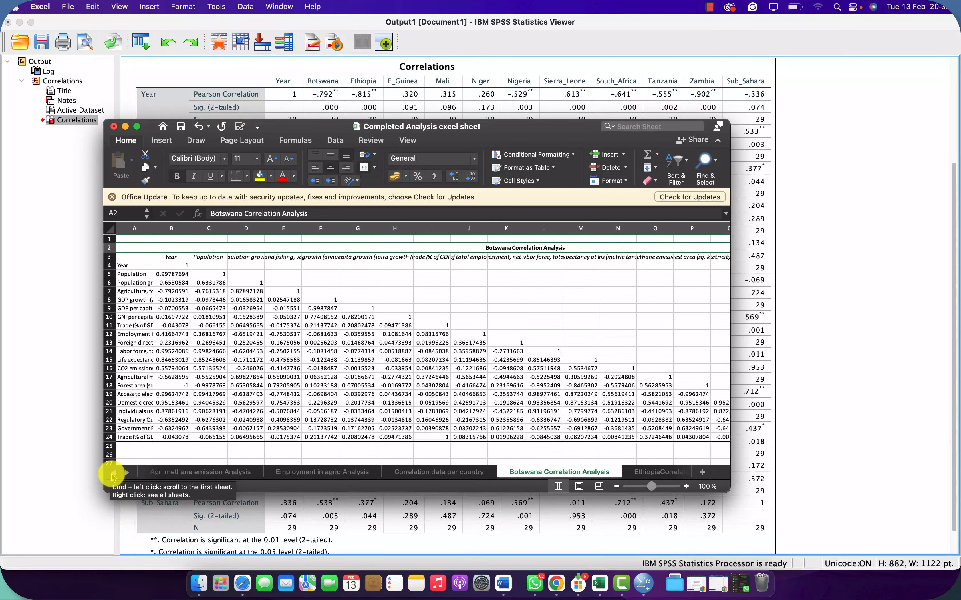
left_click(418, 473)
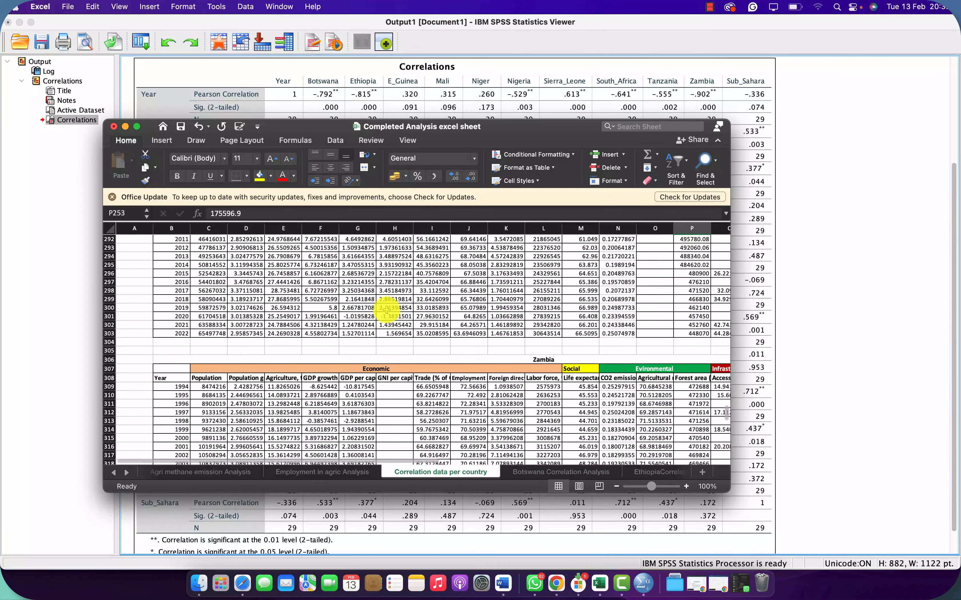
Step: Copy Mali's complete indicator table for 1994 to 2022, including its category and column headers
scroll(386, 306, "down", 5)
scroll(386, 308, "up", 2)
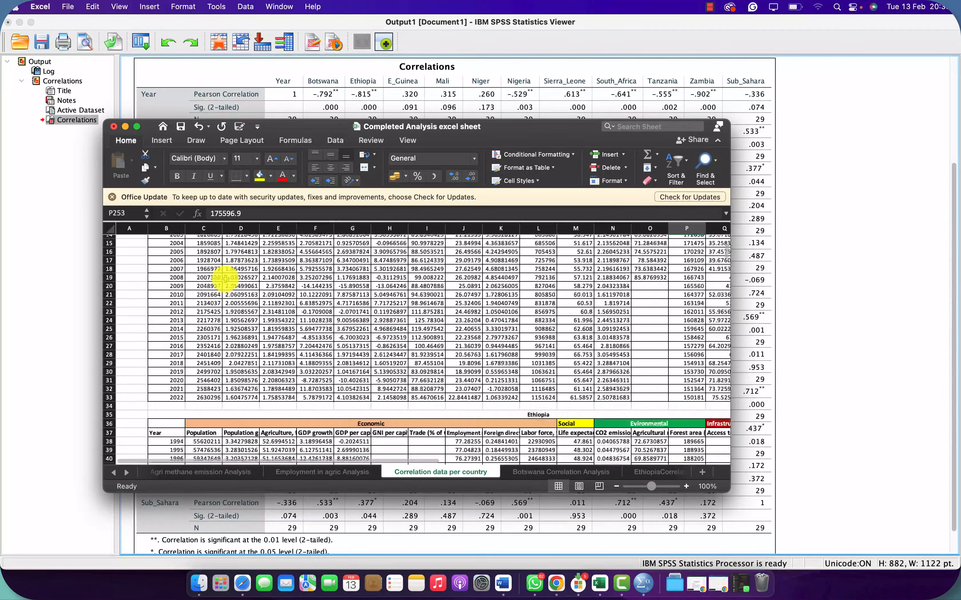
scroll(225, 279, "down", 20)
scroll(225, 278, "down", 1)
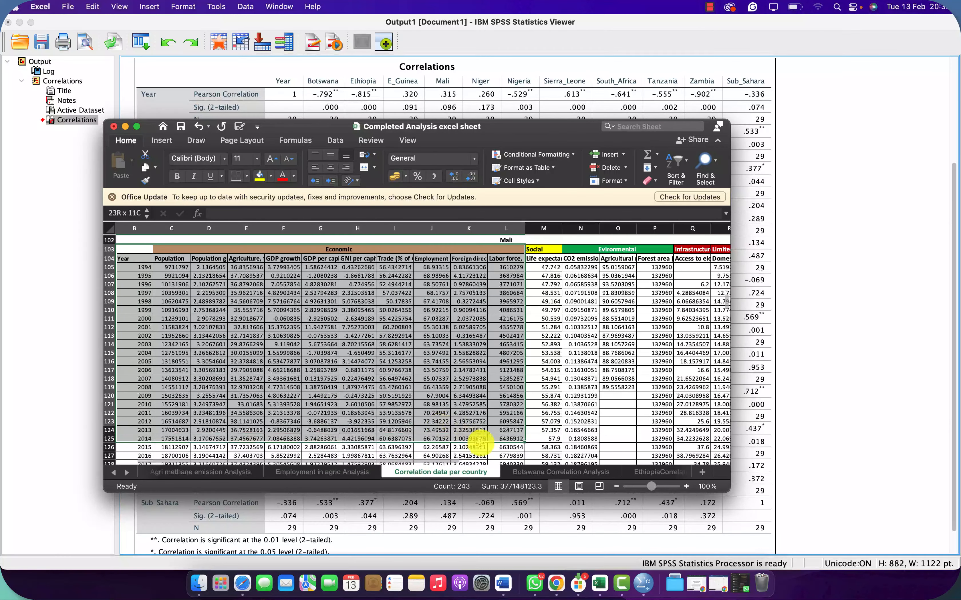
left_click_drag(613, 476, 647, 443)
key("super+c")
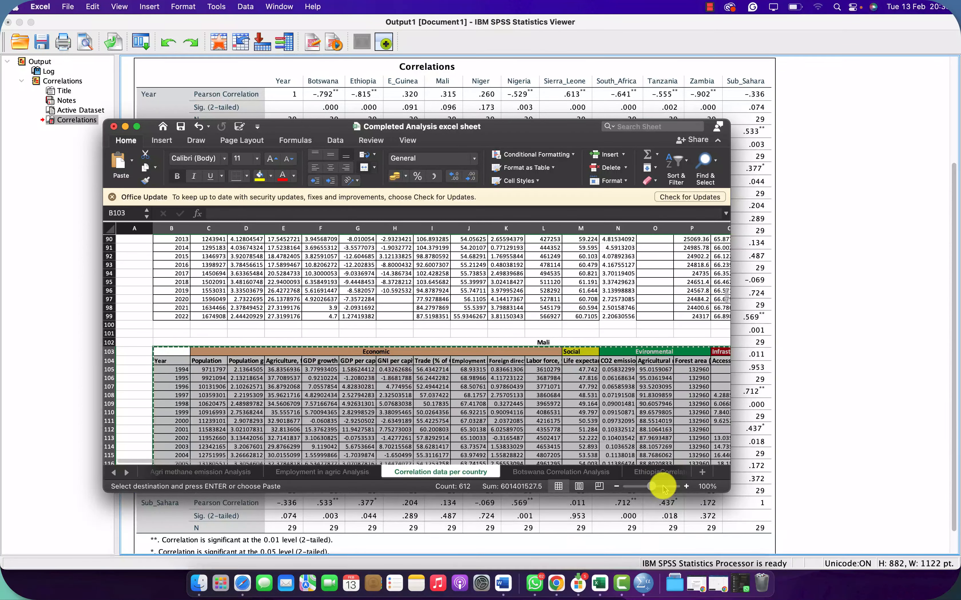
Step: Switch to the Data ANalysis workbook, add a new sheet and paste the copied Mali table starting at cell B2
key("ctrl+Up")
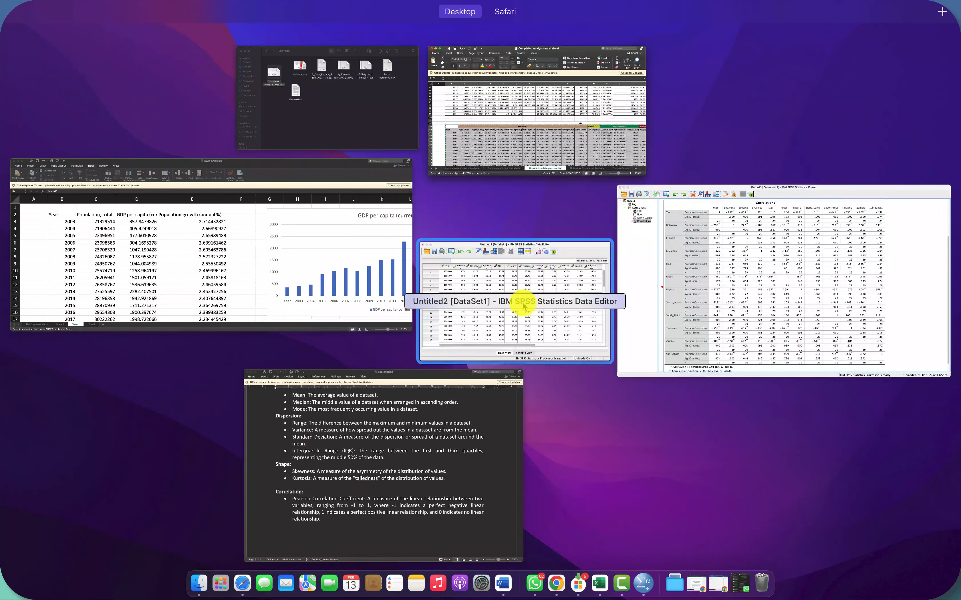
left_click(333, 254)
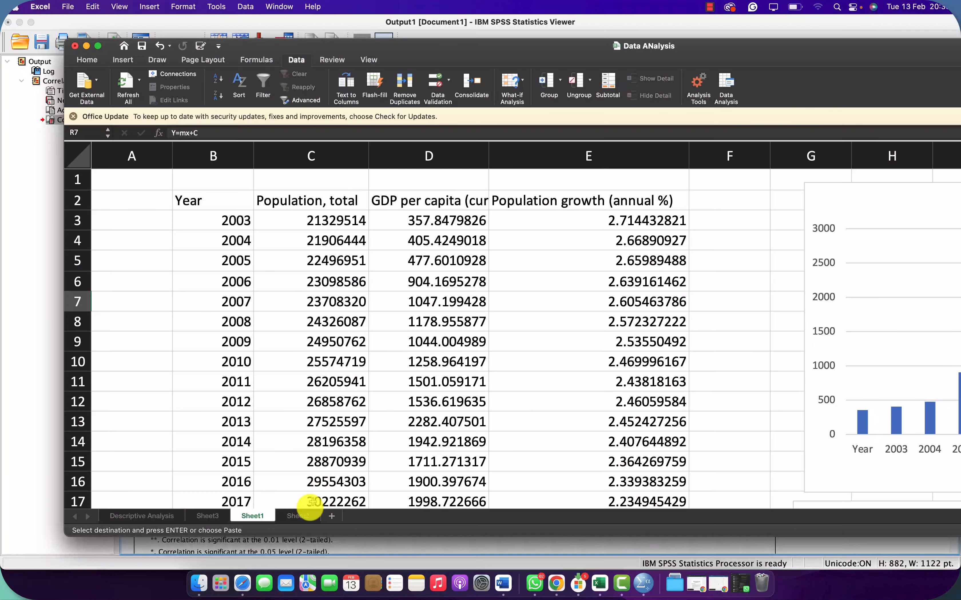
left_click(301, 520)
left_click(332, 517)
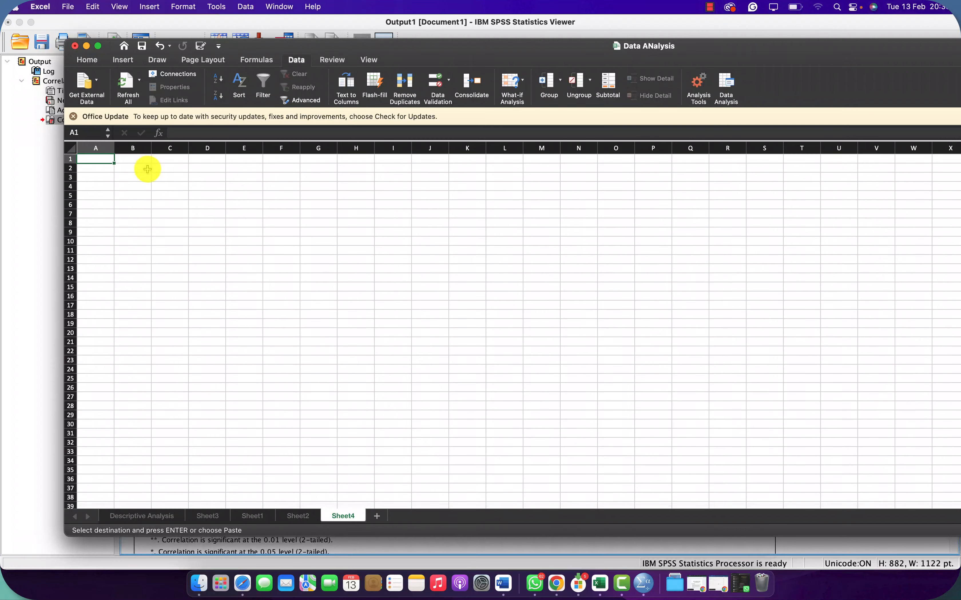
left_click(147, 168)
key("super+v")
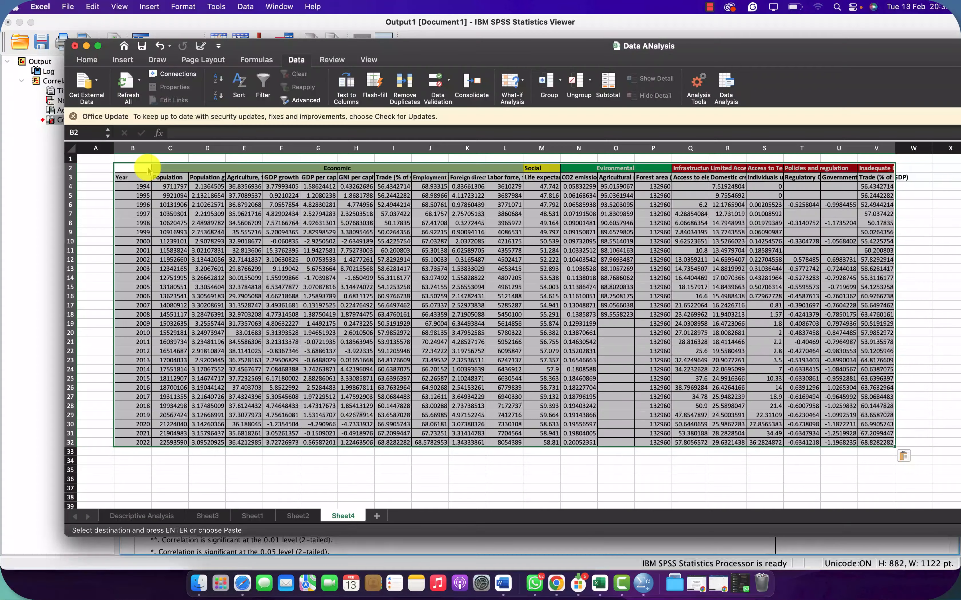
left_click(300, 231)
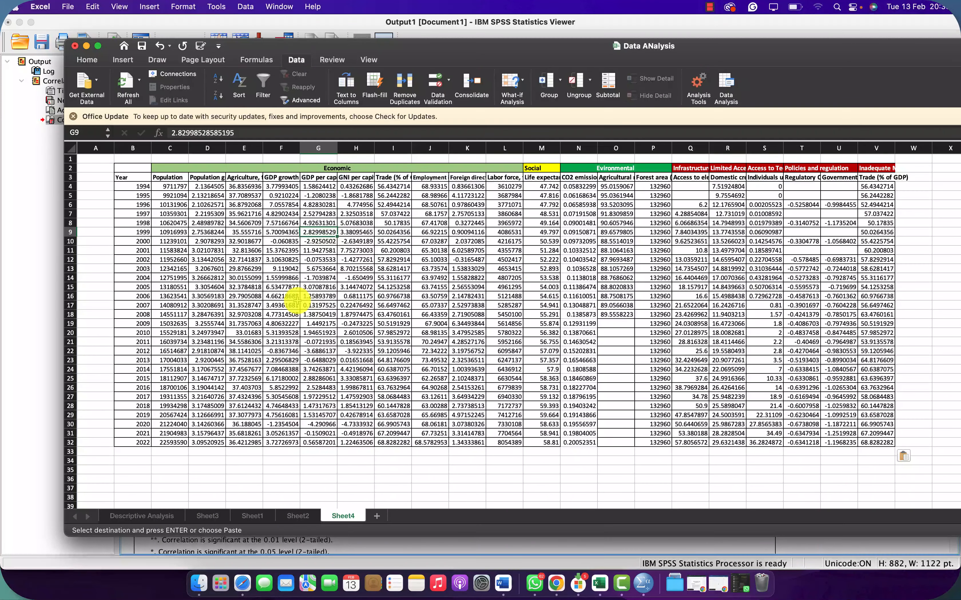
left_click(710, 7)
left_click(718, 42)
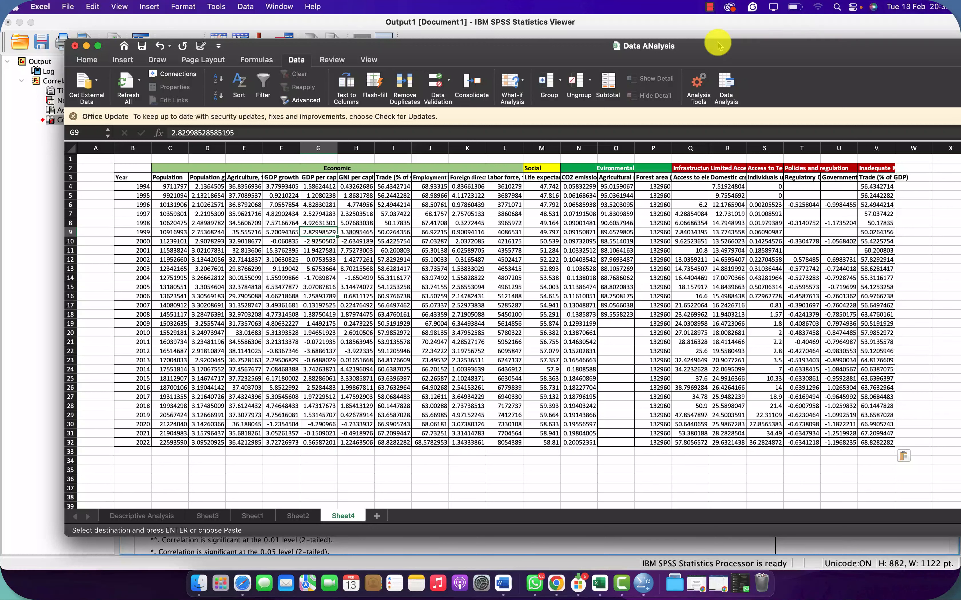
left_click(711, 9)
left_click(714, 39)
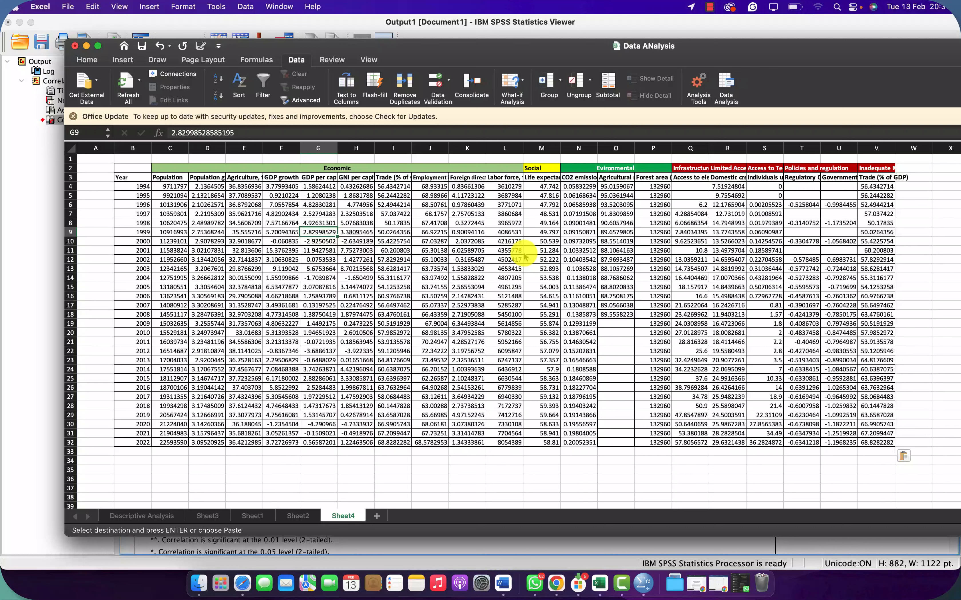
Step: Examine the Economic column headers in row 3, from Population through Foreign direct investment and Labor force, and their data block C3:L32
left_click(163, 177)
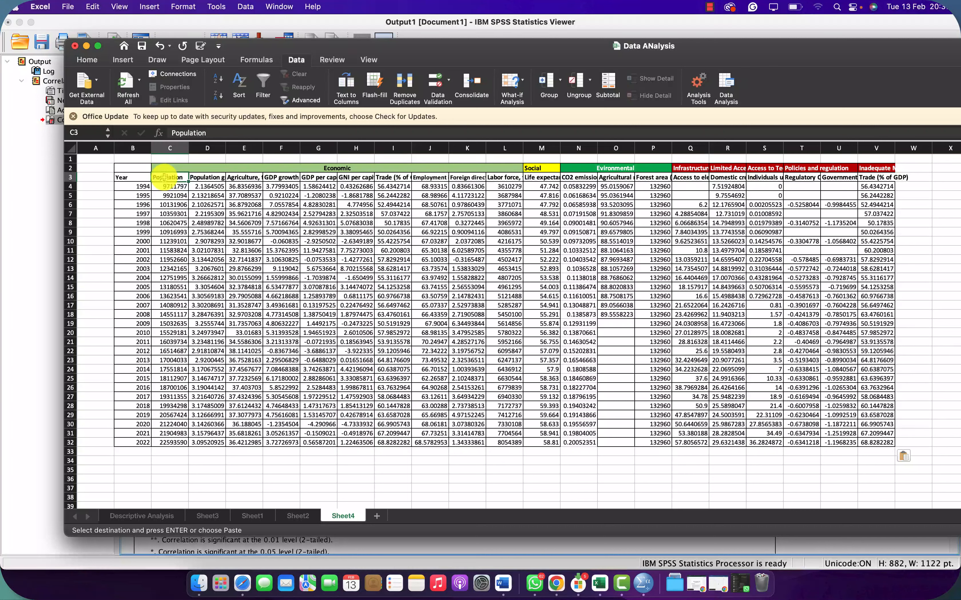
left_click(210, 178)
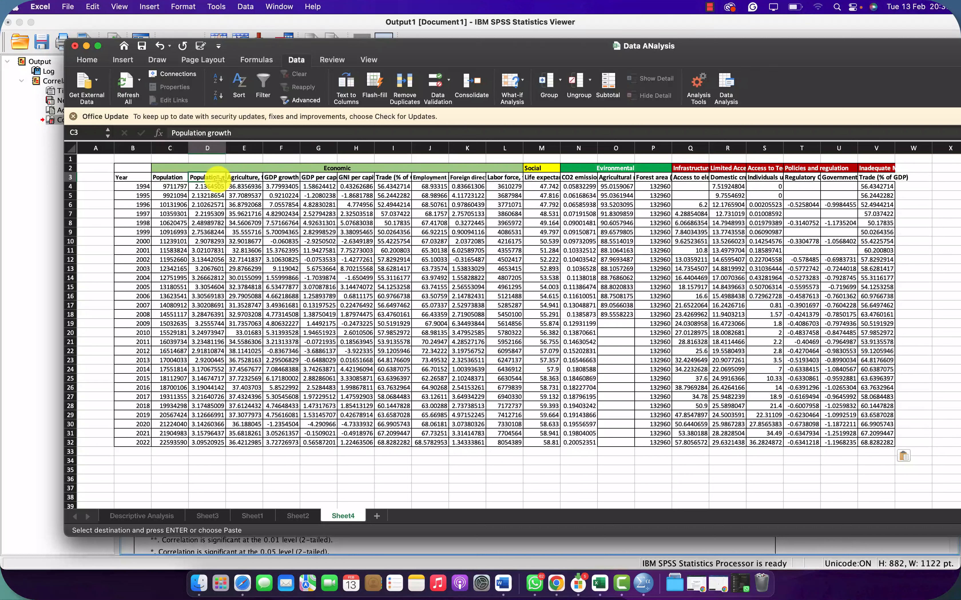
left_click(258, 178)
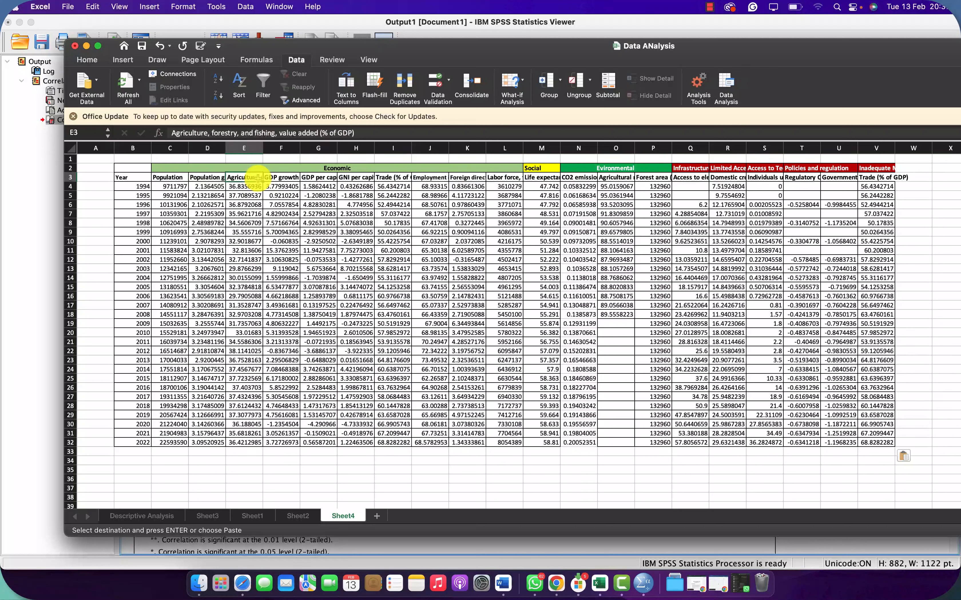
left_click(291, 177)
left_click(317, 178)
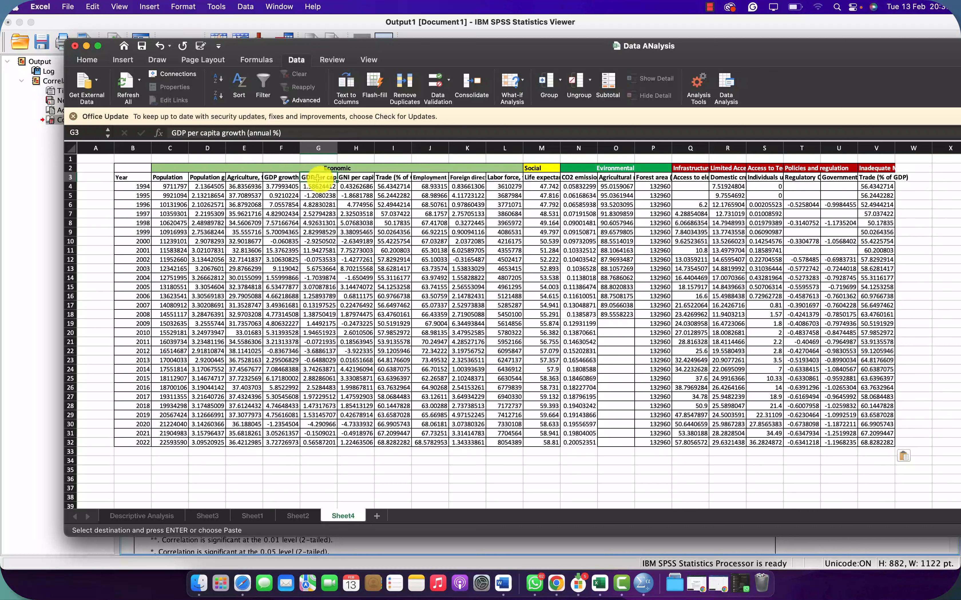
left_click(370, 177)
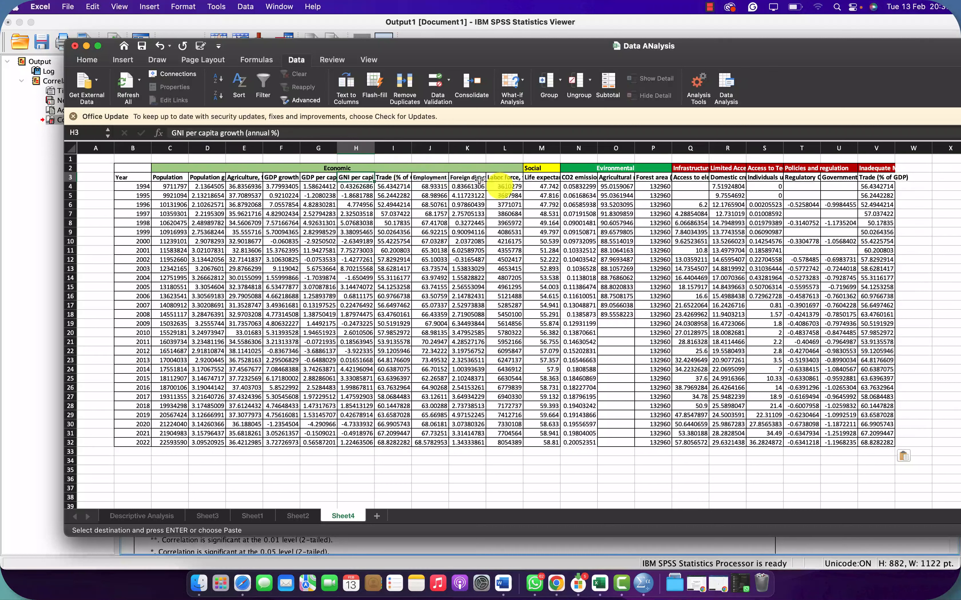
left_click(502, 178)
left_click_drag(482, 191, 171, 437)
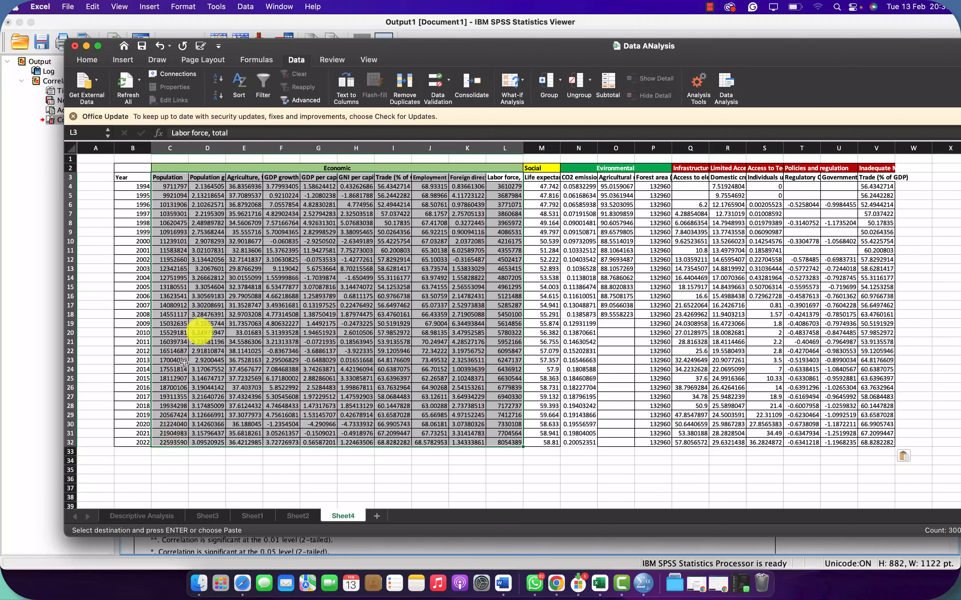
left_click(367, 178)
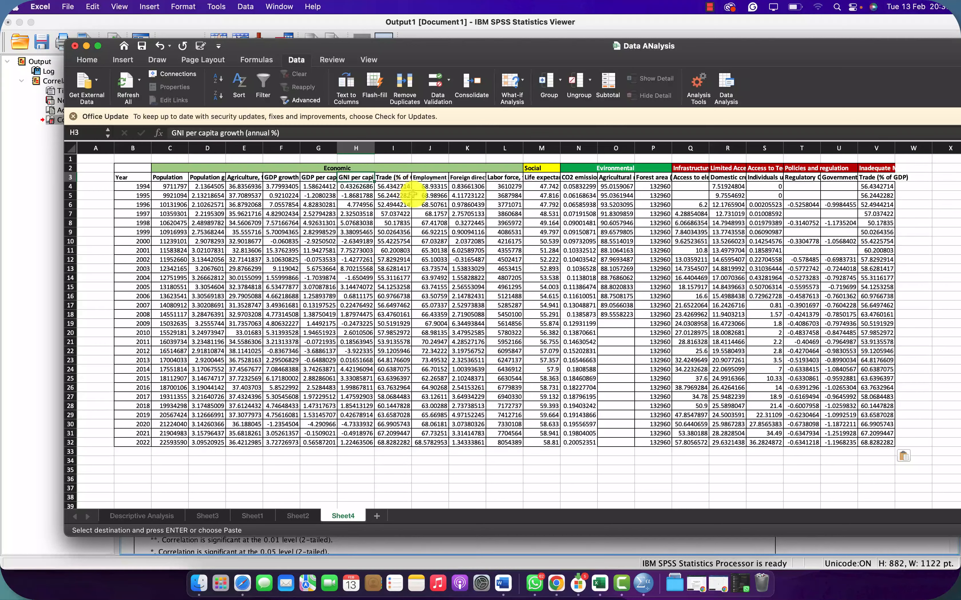
left_click(399, 178)
left_click(431, 177)
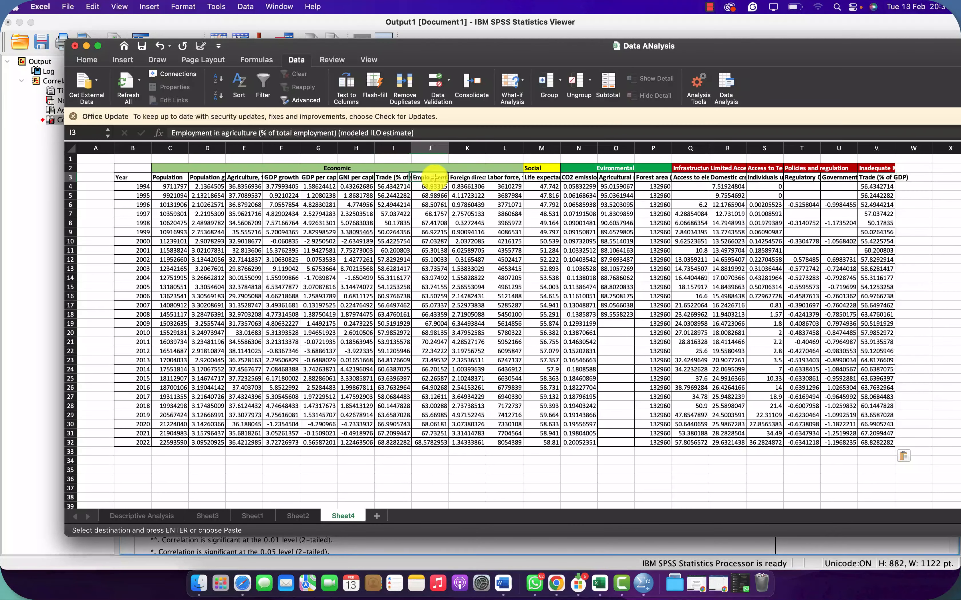
left_click(470, 179)
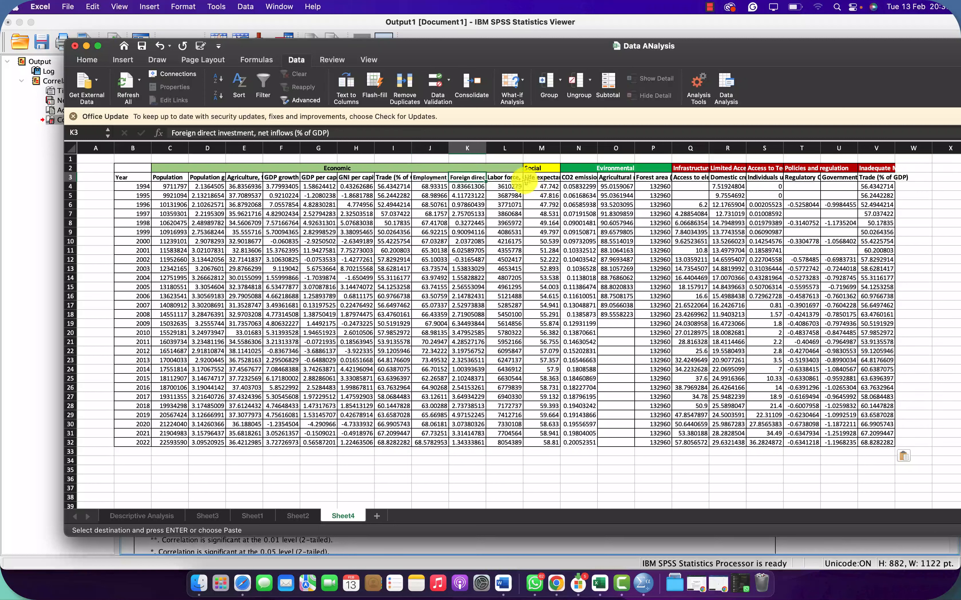
Step: Examine the headers for Labor force, Life expectancy, CO2 emissions, Agricultural methane emissions and Forest area, including the Economic, Social and Environmental category headings
left_click(502, 176)
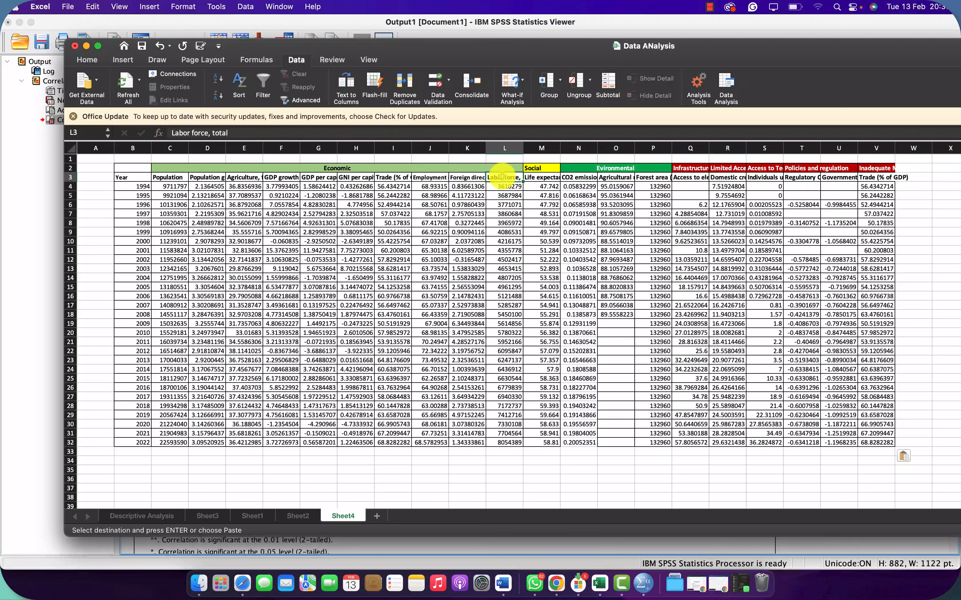
left_click(537, 168)
left_click(542, 177)
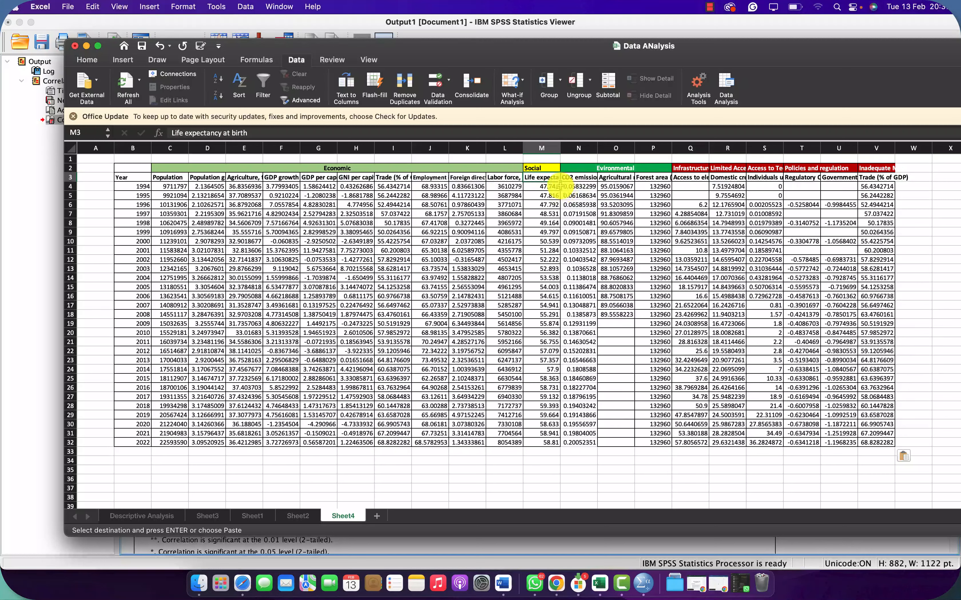
left_click(612, 168)
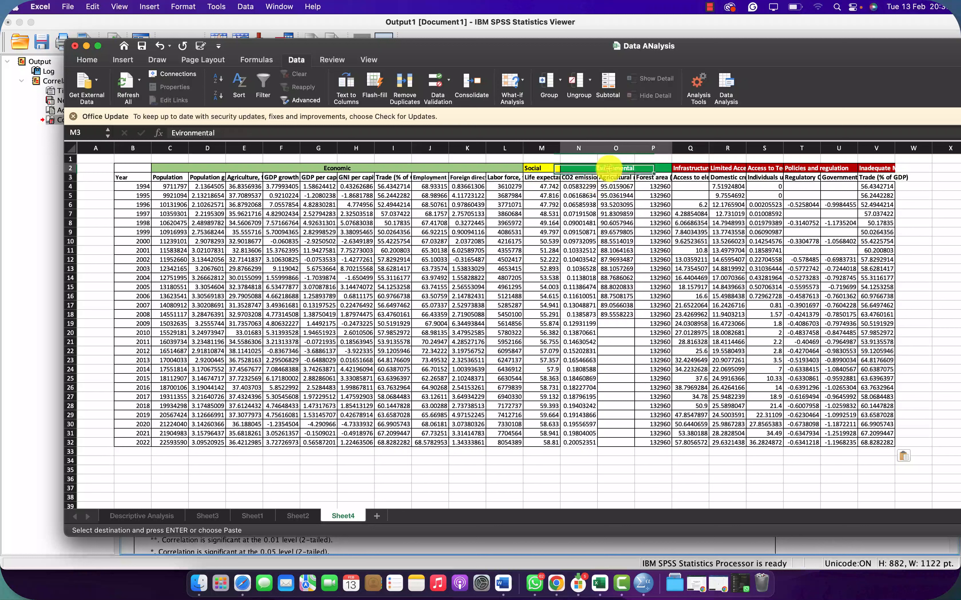
left_click(579, 177)
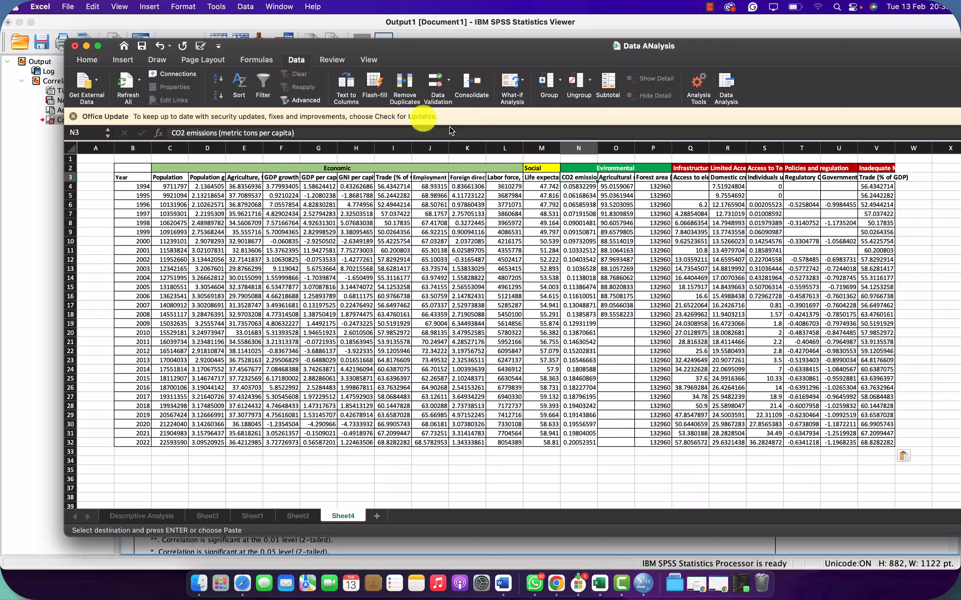
left_click_drag(166, 177, 139, 360)
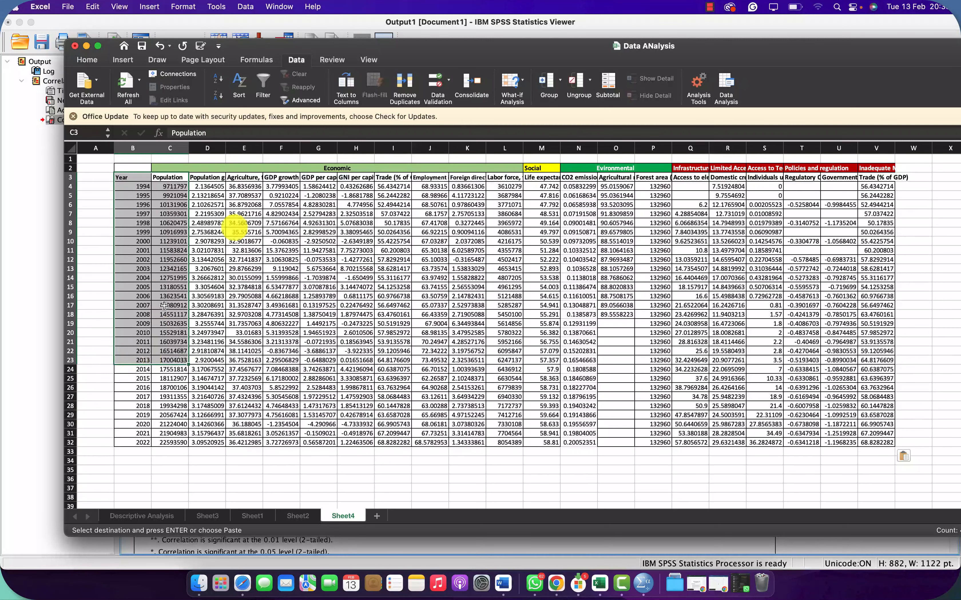
left_click(344, 168)
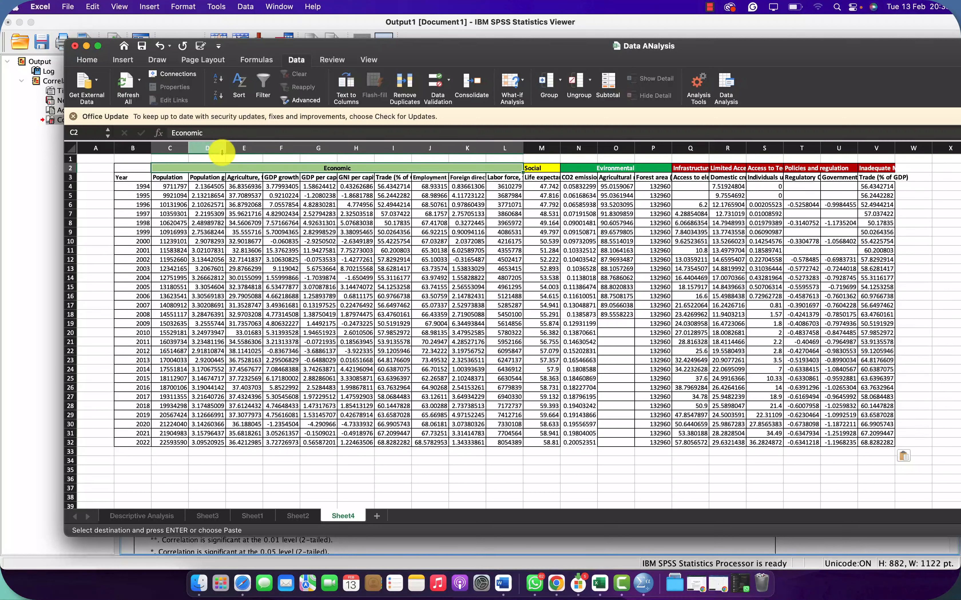
left_click(250, 179)
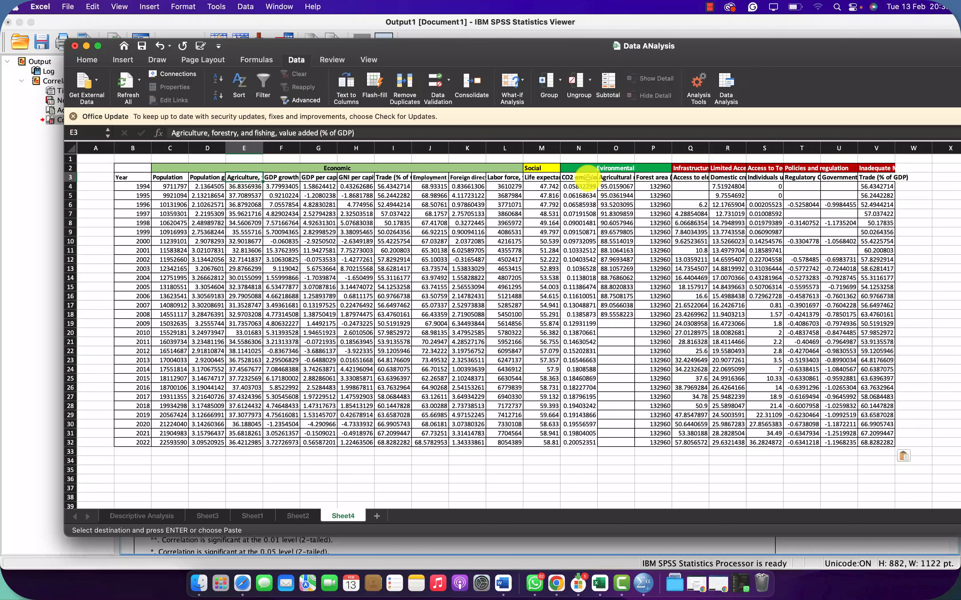
left_click(625, 178)
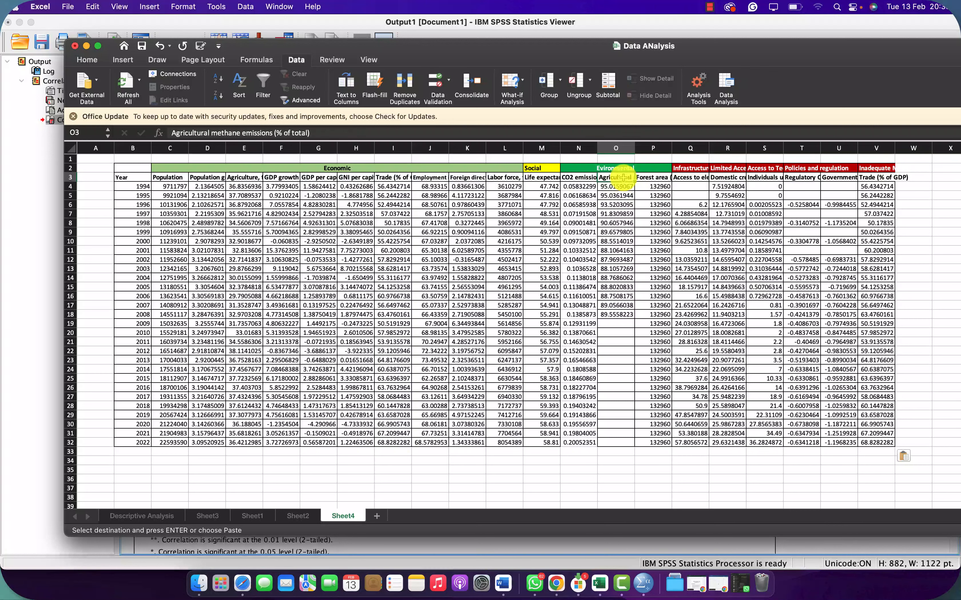
left_click(659, 177)
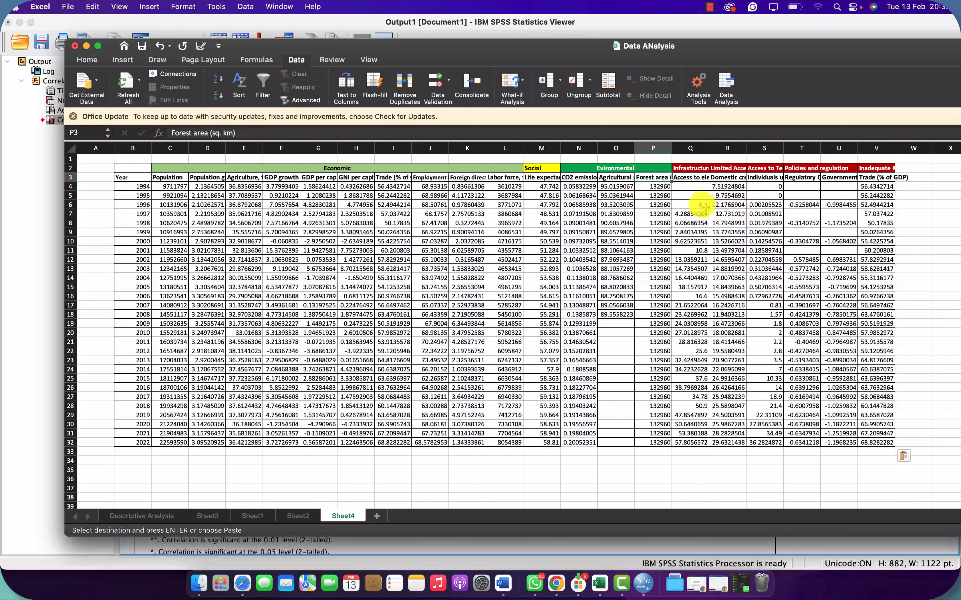
Step: Examine the Infrastructure and Limited Access to finance categories with their Access to electricity and Domestic credit to private sector headers
left_click(694, 168)
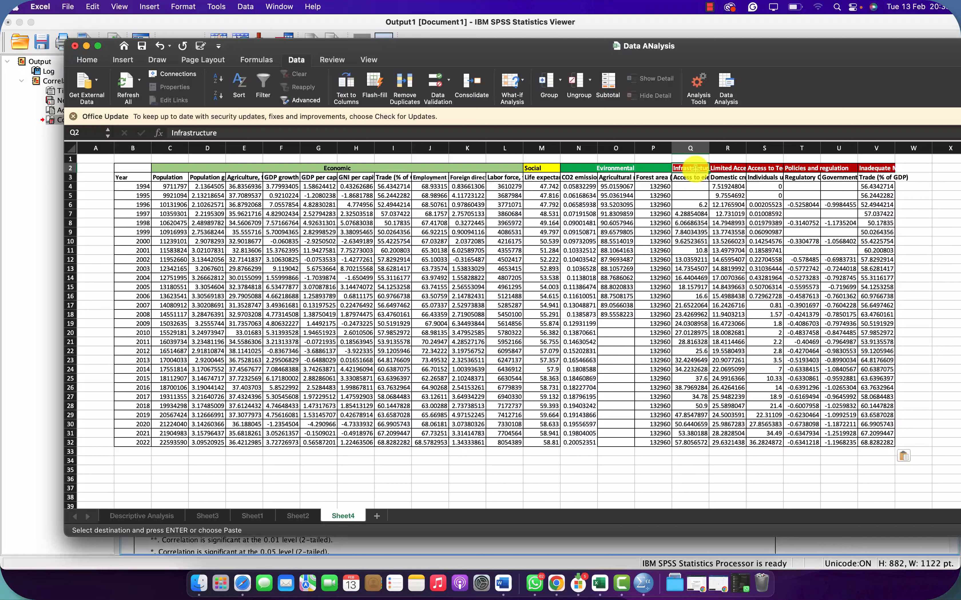
left_click(696, 182)
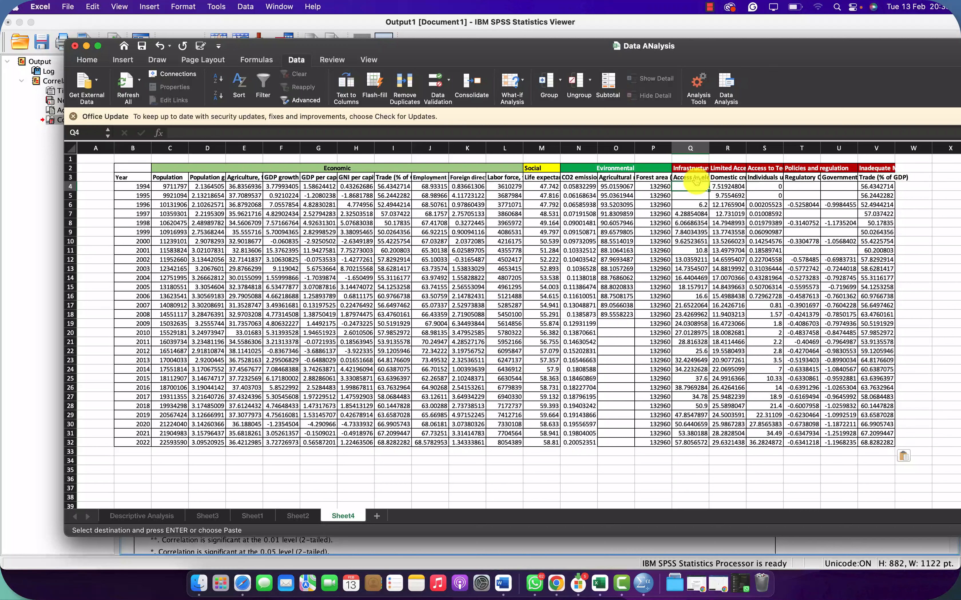
left_click(696, 177)
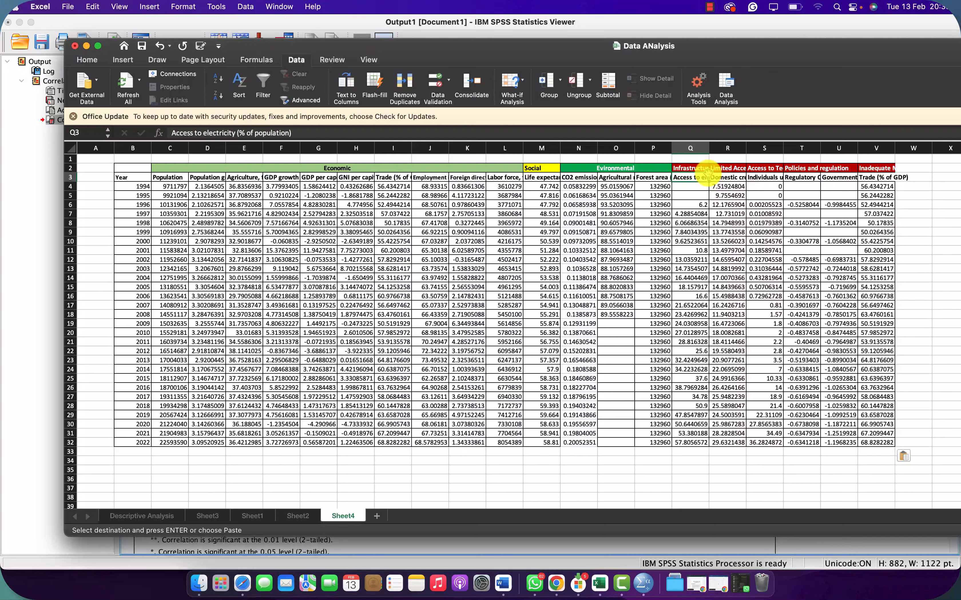
left_click(728, 174)
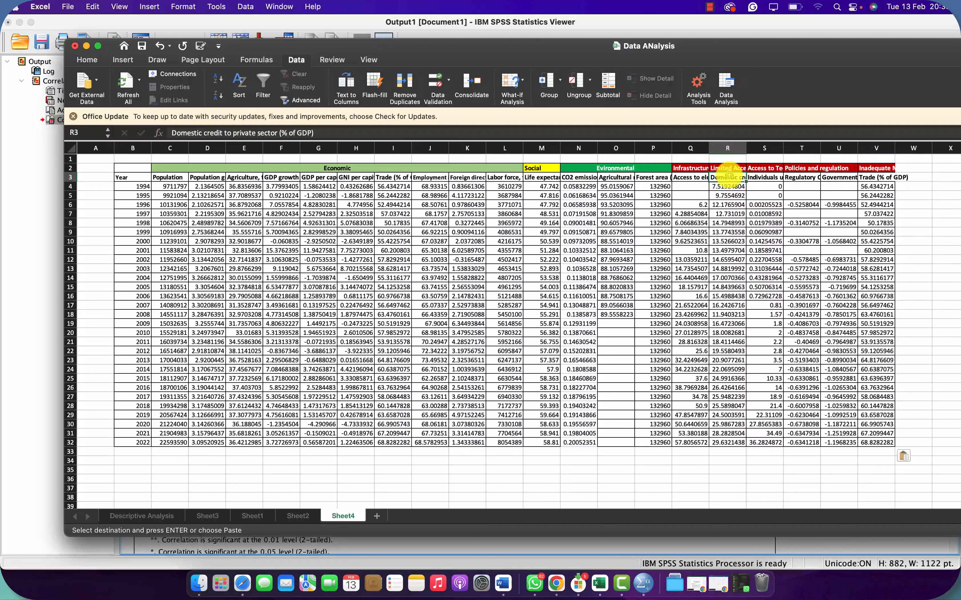
left_click(729, 162)
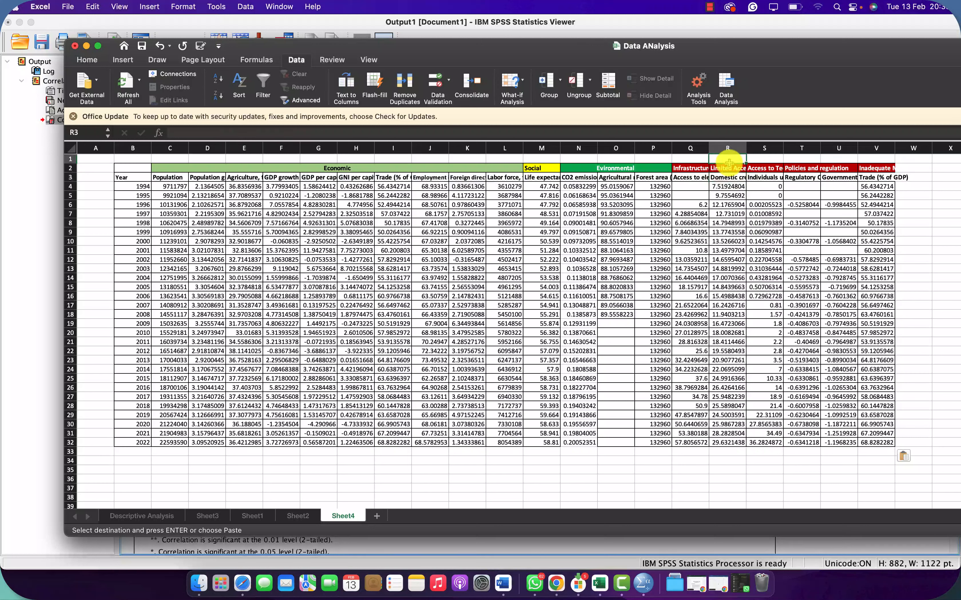
left_click(728, 167)
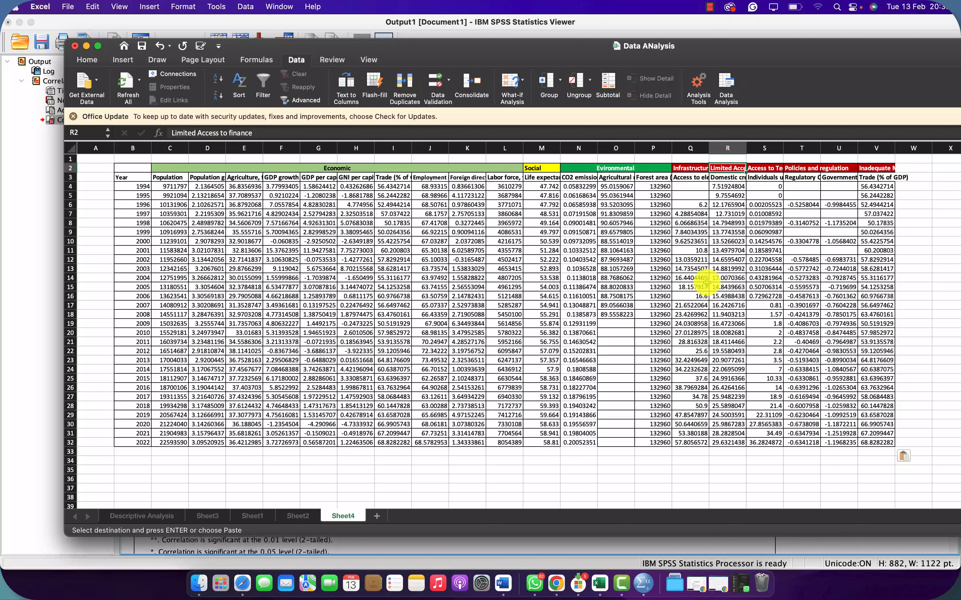
Step: Open the Regression analysis tool and set the Y range to the CO2 emissions column N3:N32, with labels included
left_click(726, 84)
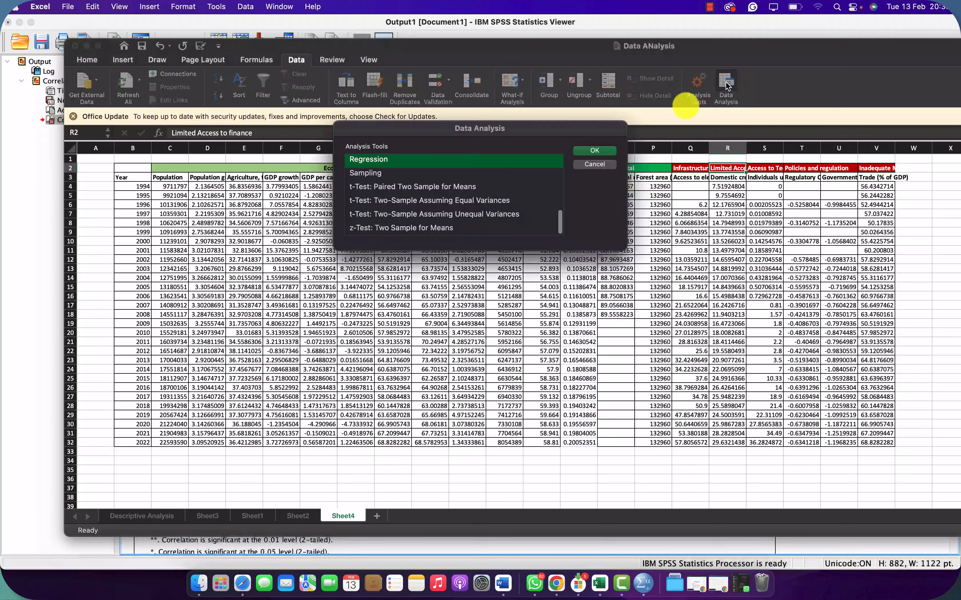
left_click(593, 149)
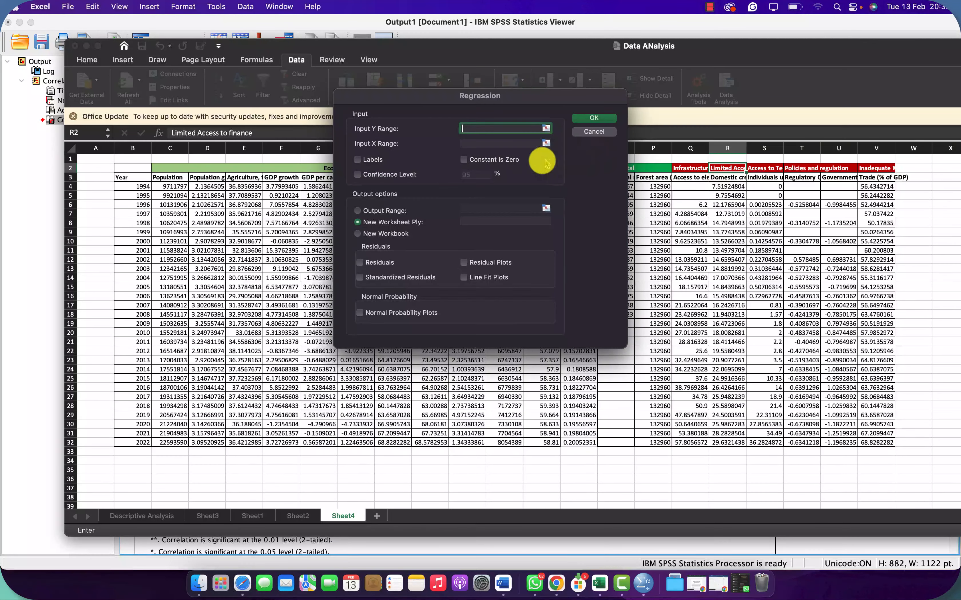
left_click_drag(531, 98, 358, 98)
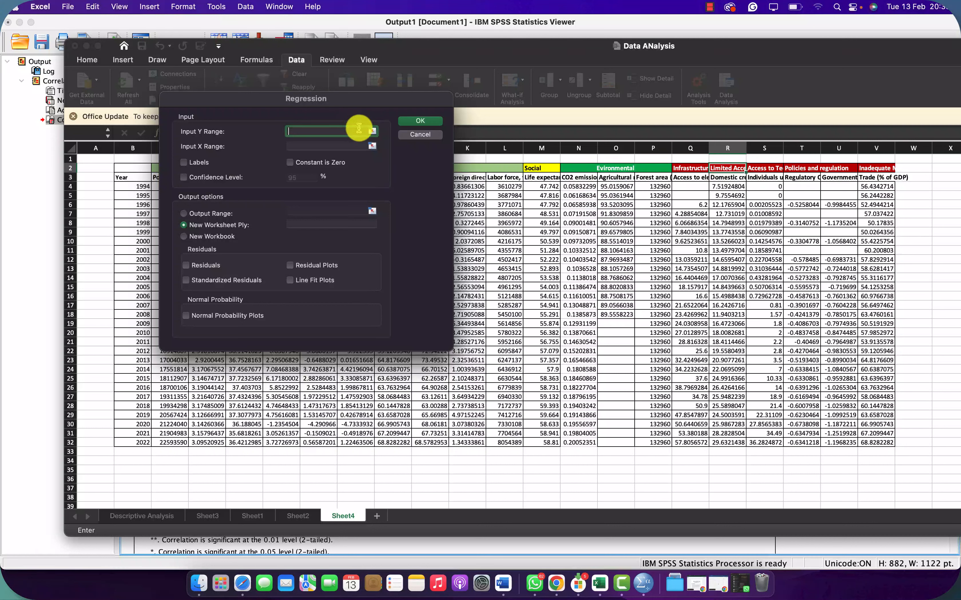
left_click(372, 131)
left_click_drag(566, 175, 565, 441)
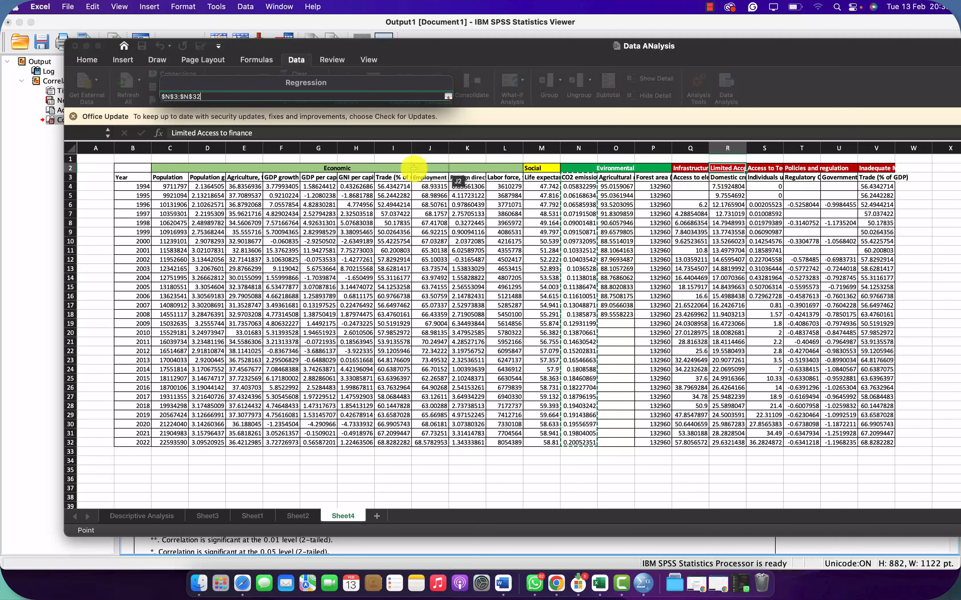
left_click(448, 97)
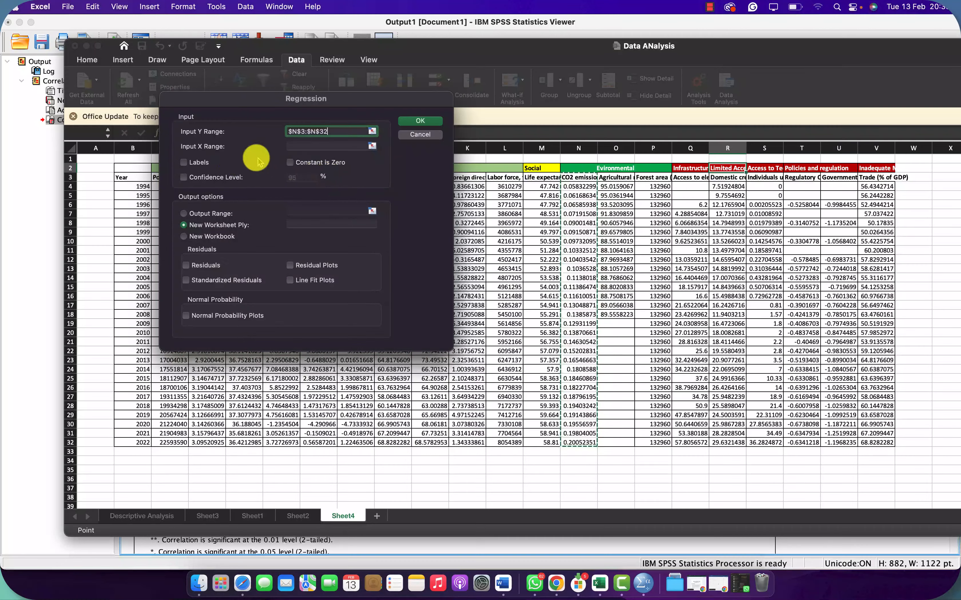
left_click(184, 162)
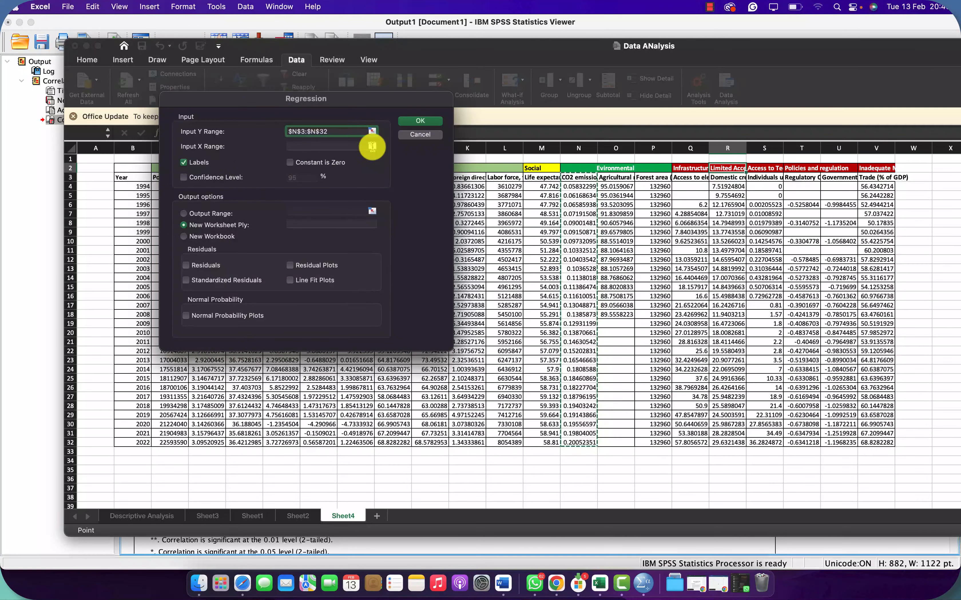
Step: Set the regression's X range to Q3:S32, covering access to electricity, domestic credit and individuals
left_click(372, 146)
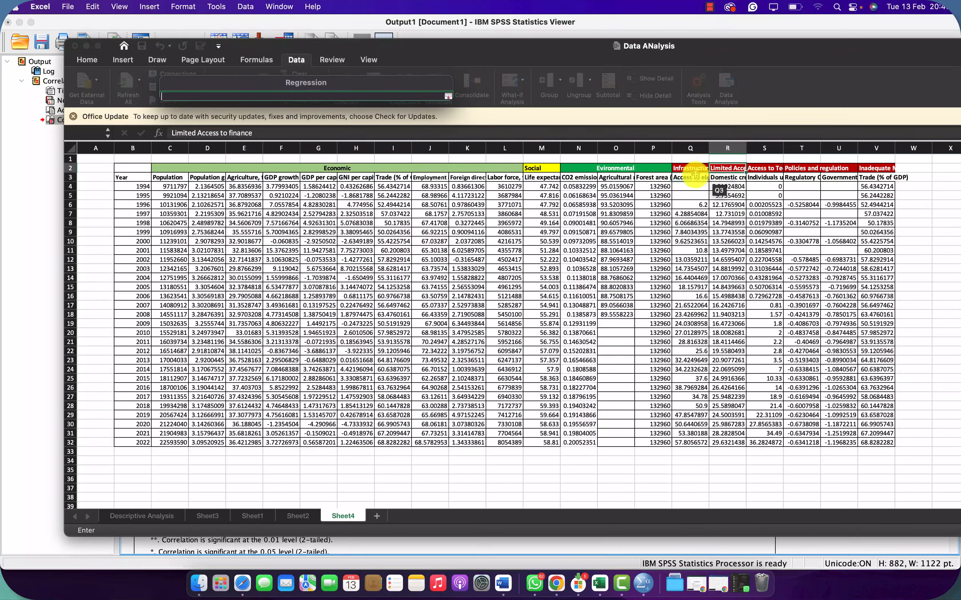
left_click_drag(680, 175, 767, 443)
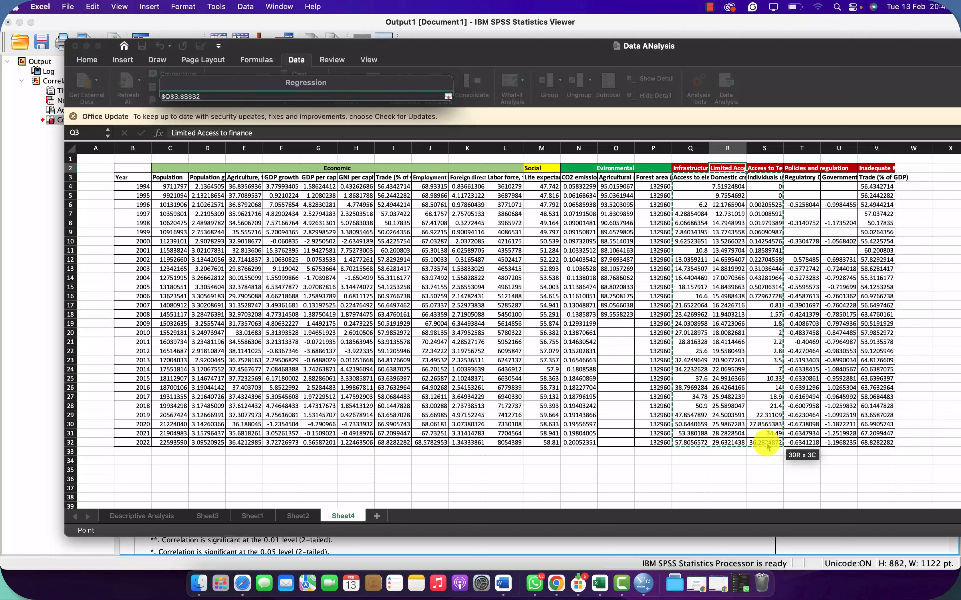
left_click_drag(767, 446, 766, 447)
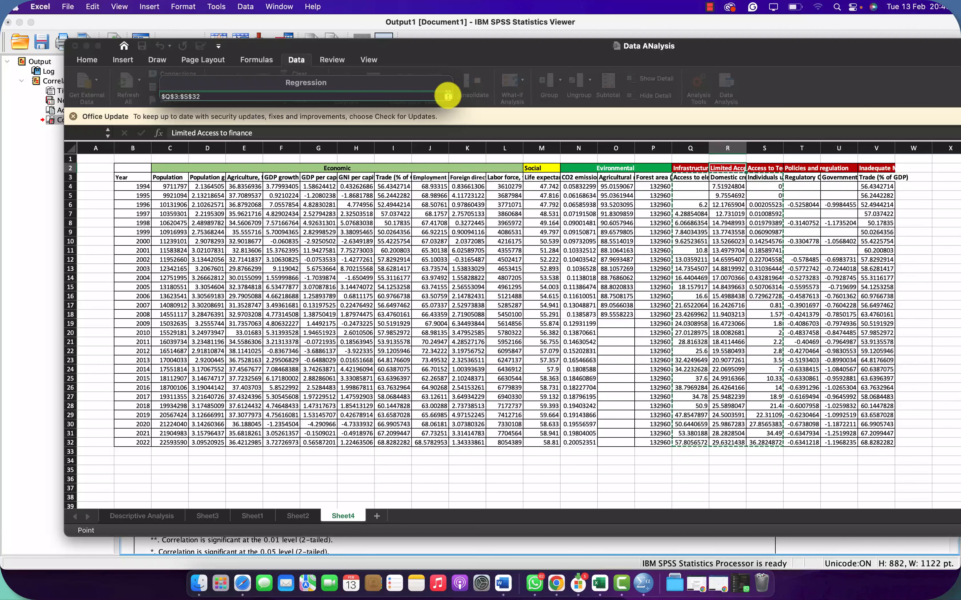
left_click(447, 95)
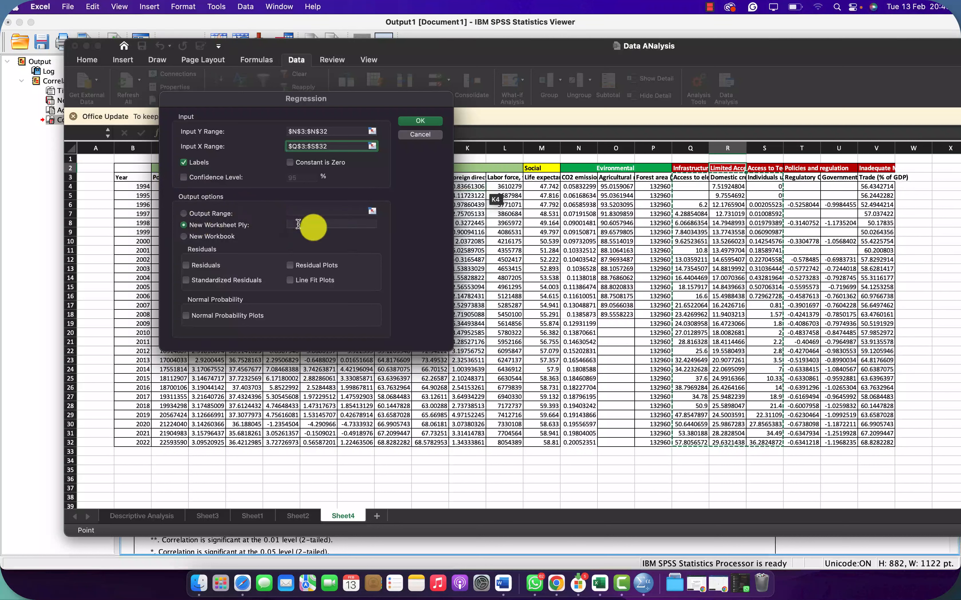
Step: Try to run the regression with output to a new worksheet named regression, and close the analysis dialogs
left_click(323, 223)
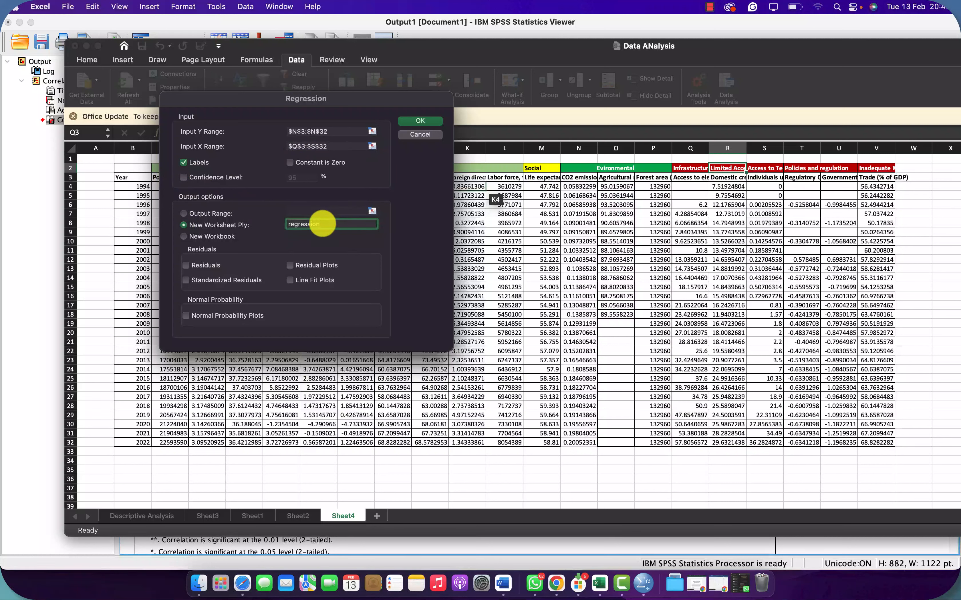
left_click(423, 121)
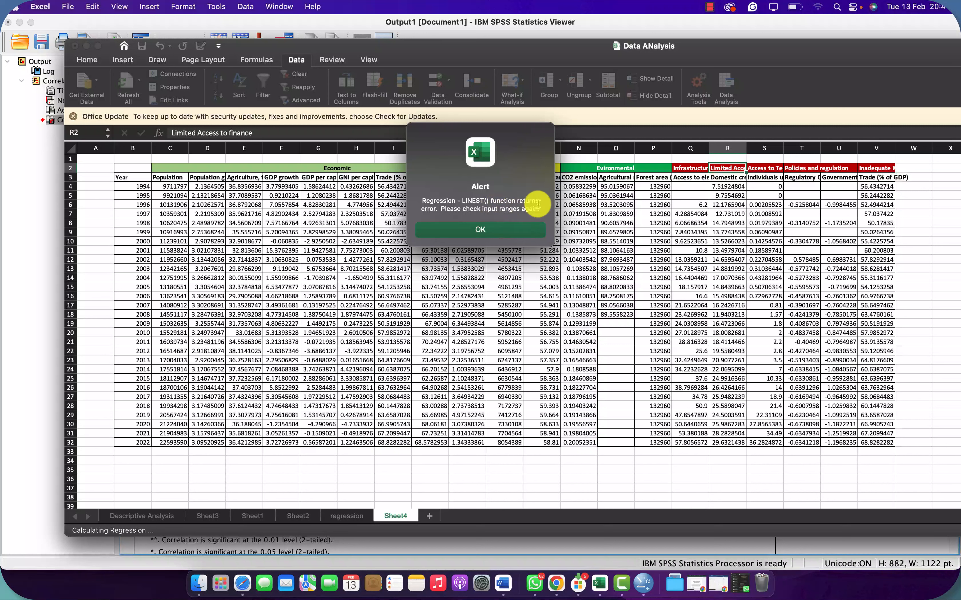
left_click(491, 230)
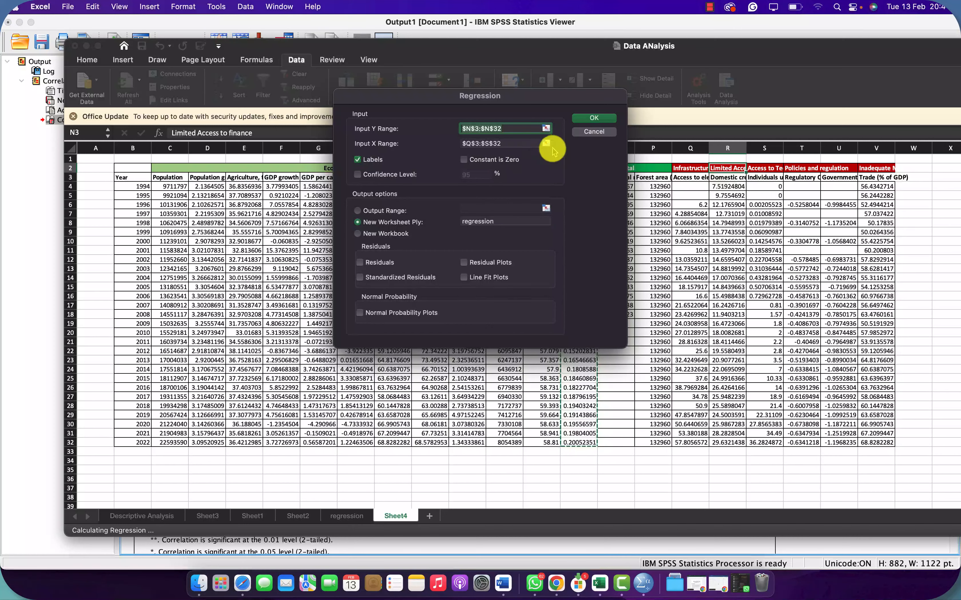
left_click(599, 133)
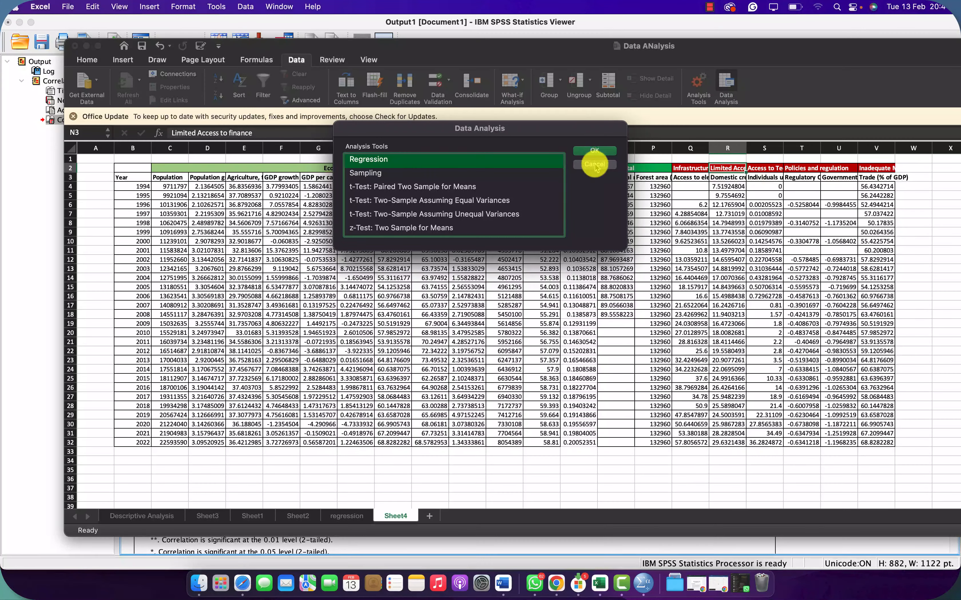
left_click(593, 159)
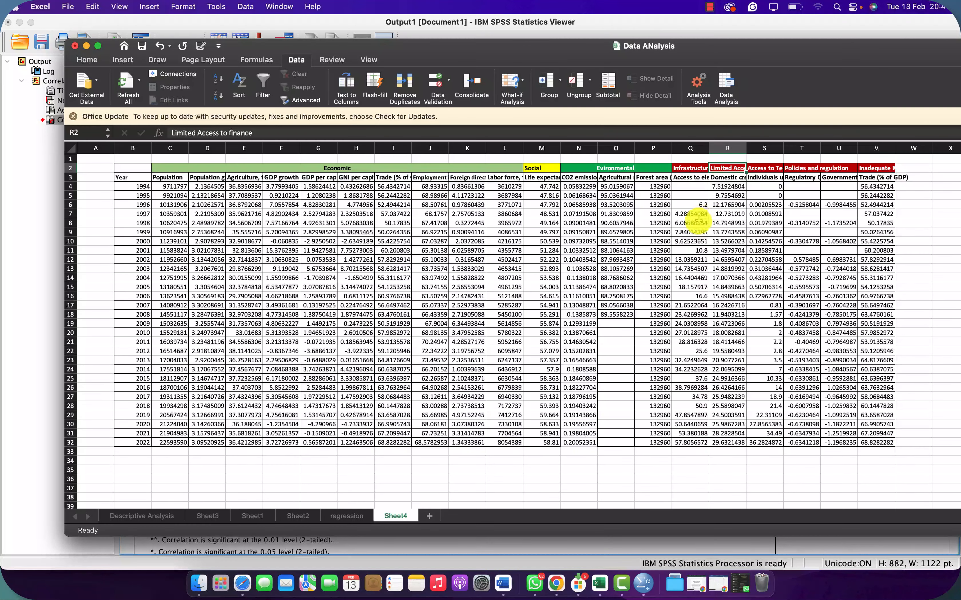
Step: Extend the values in Q6:Q8 and S6:S8 upward to fill the 1994 and 1995 rows of both columns
left_click_drag(691, 223, 706, 187)
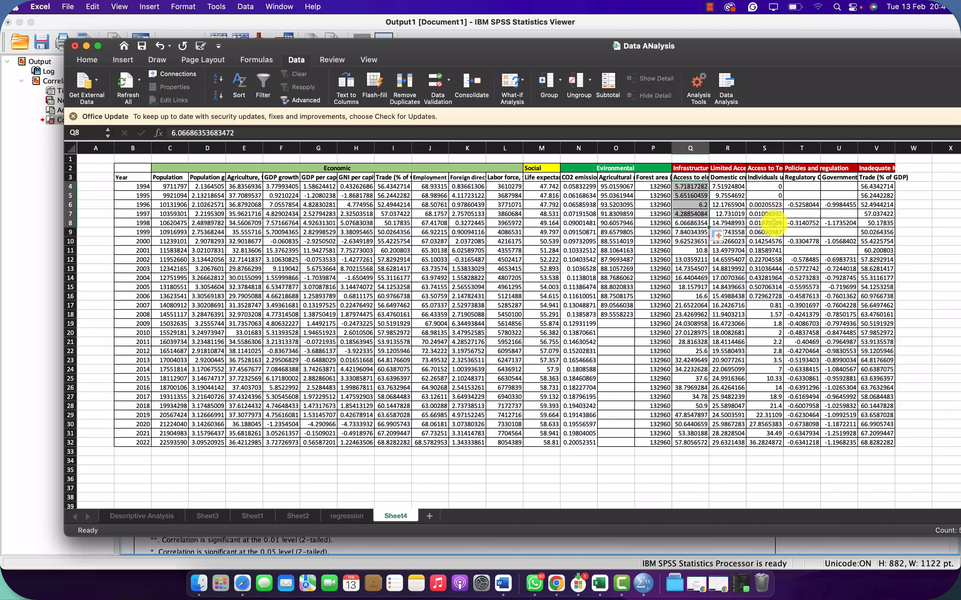
left_click_drag(770, 222, 780, 183)
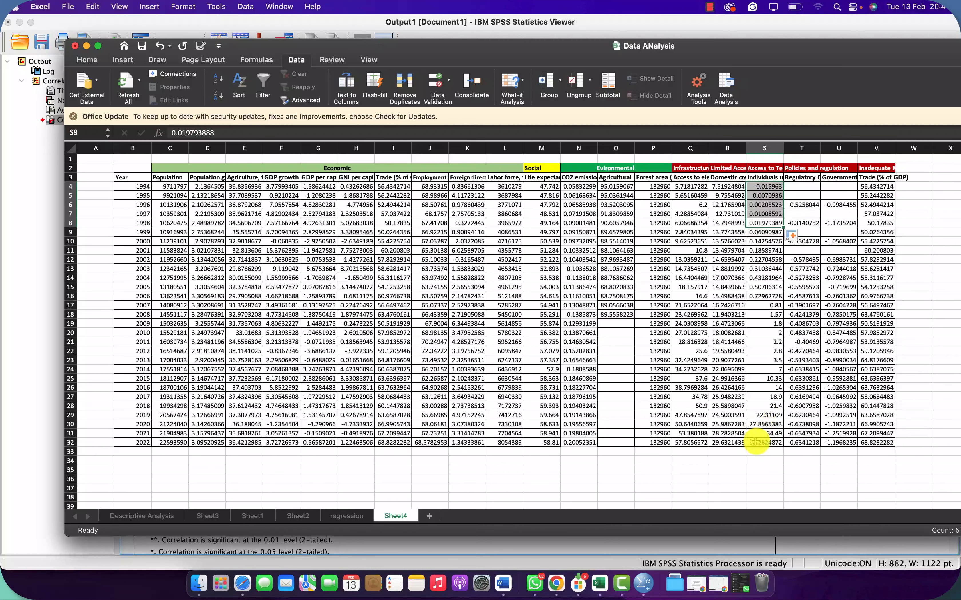
left_click(703, 425)
Step: Run the regression of N3:N32 on Q3:S32 with labels, output to a new worksheet, and dismiss the sheet-name alert
left_click(730, 89)
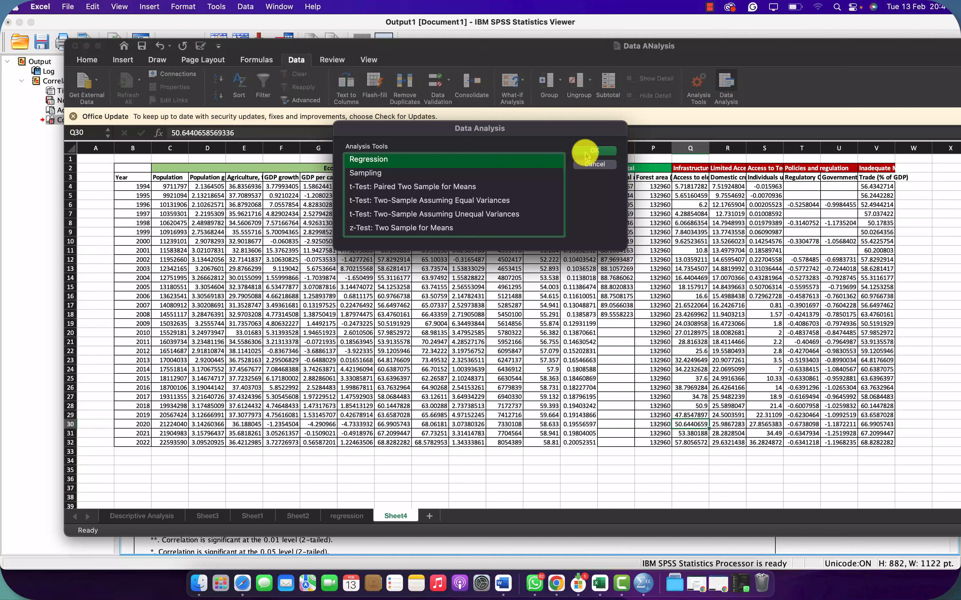
left_click(586, 154)
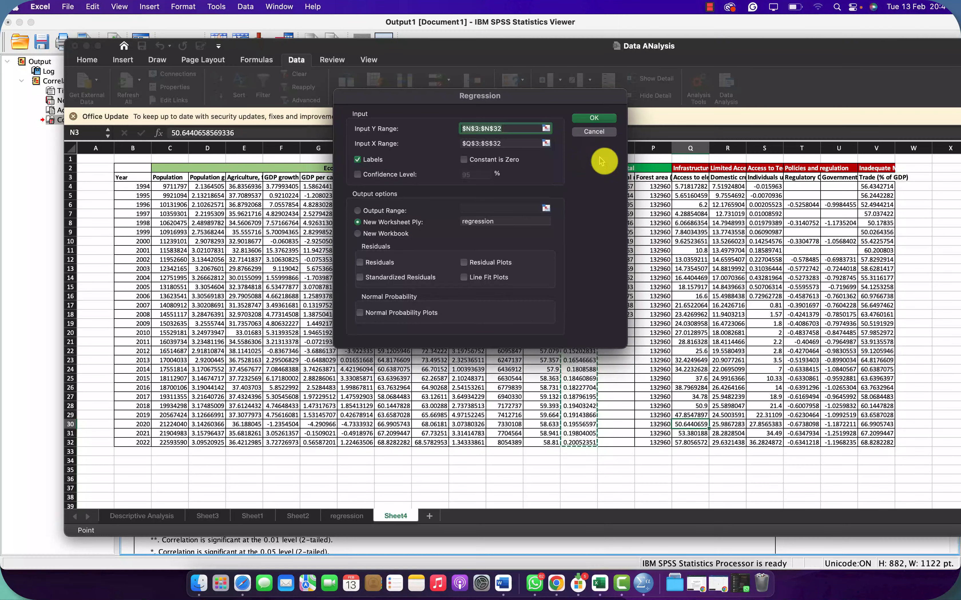
left_click(594, 119)
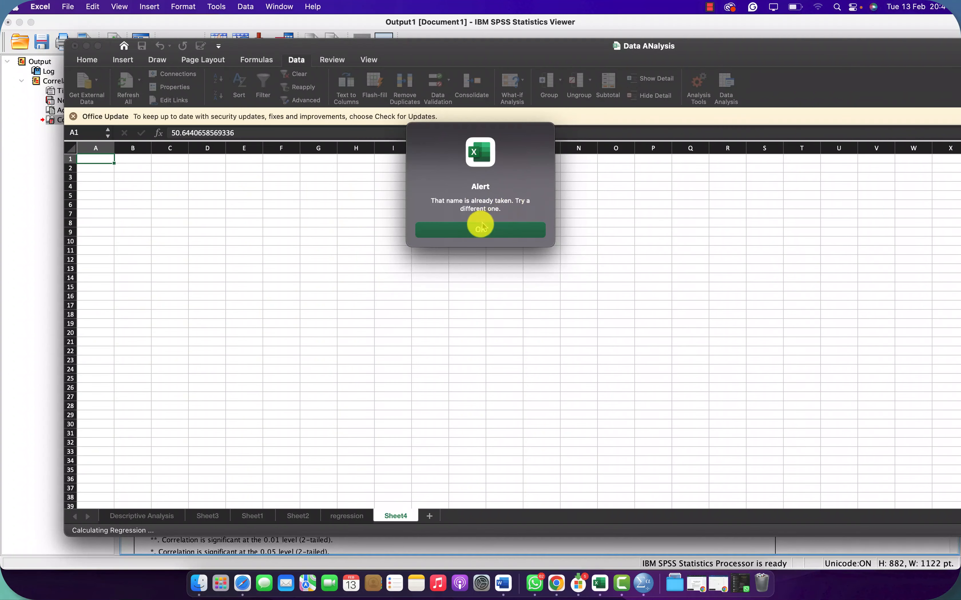
left_click(473, 234)
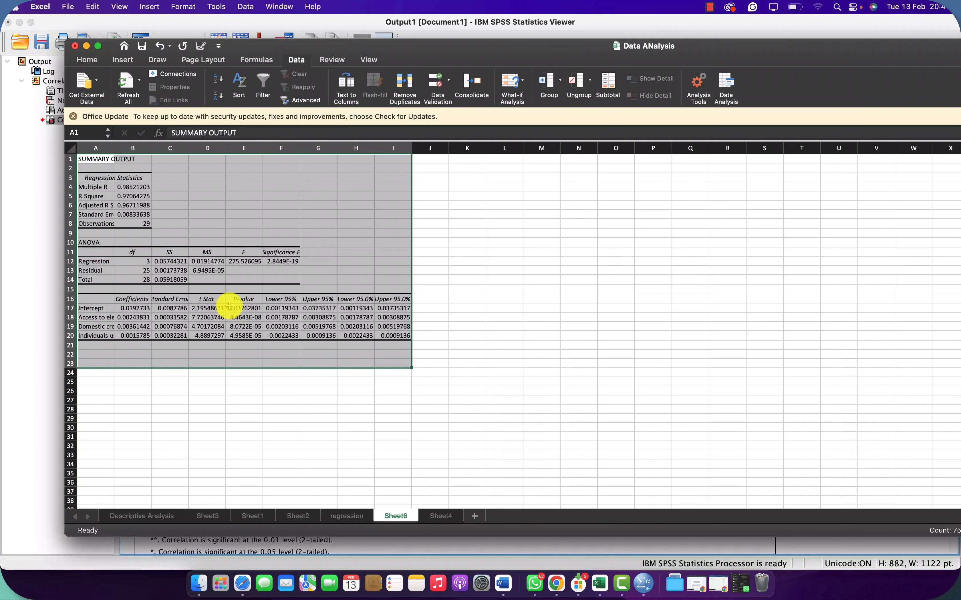
Step: Examine the regression summary output, including the coefficients table, the R Square row and the Significance F value
scroll(277, 291, "up", 5)
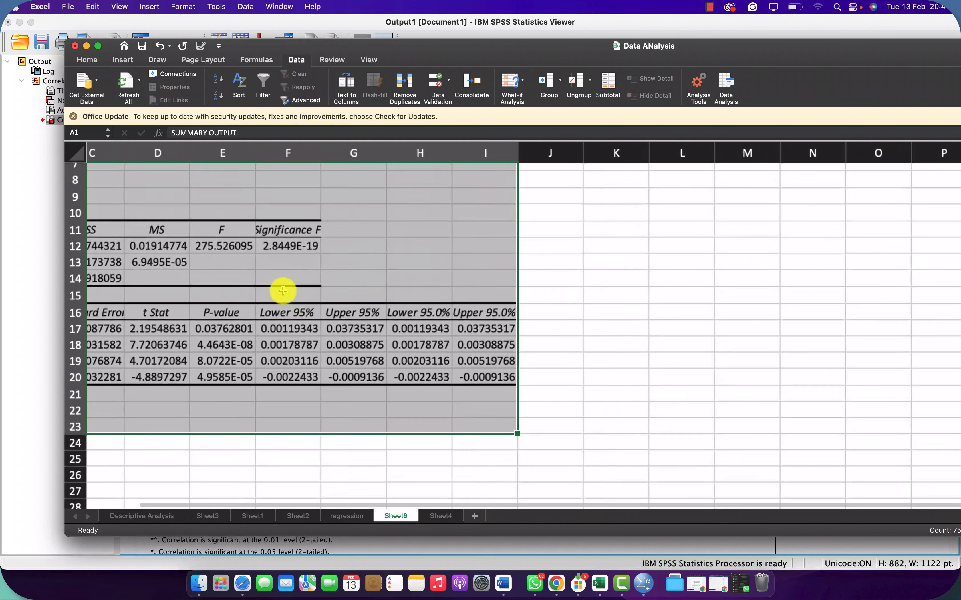
scroll(282, 291, "left", 4)
scroll(283, 291, "up", 2)
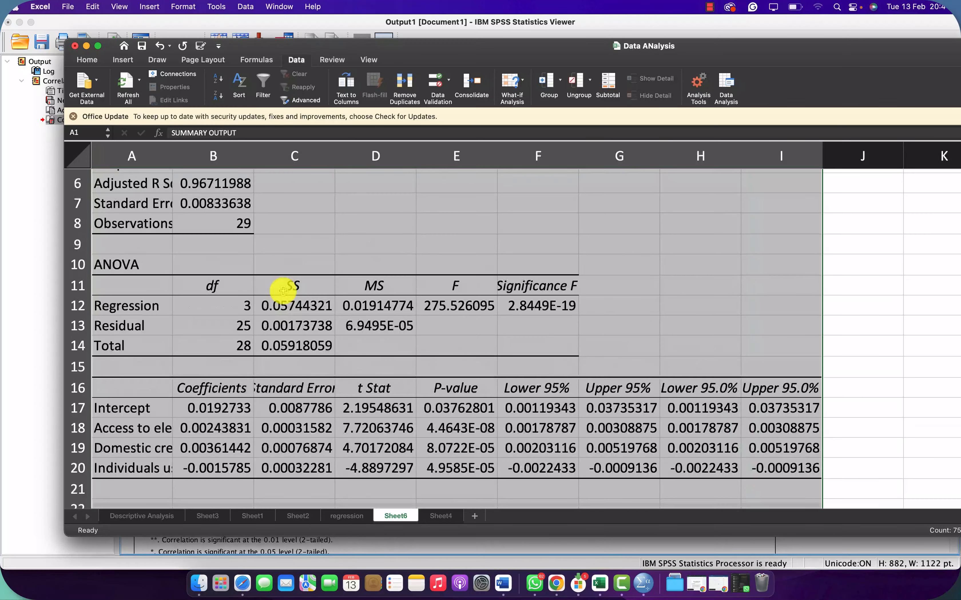
scroll(283, 291, "up", 4)
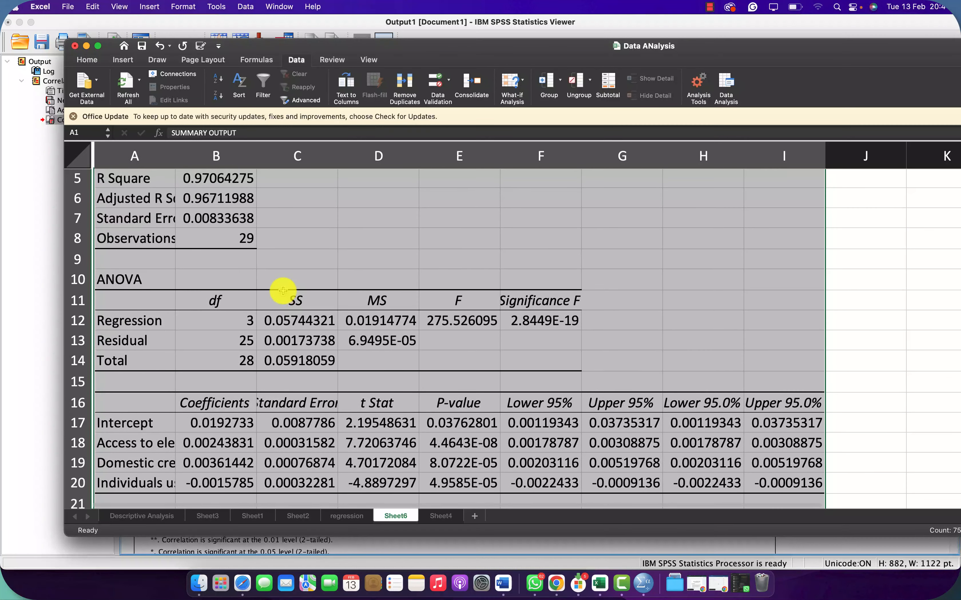
scroll(283, 291, "down", 1)
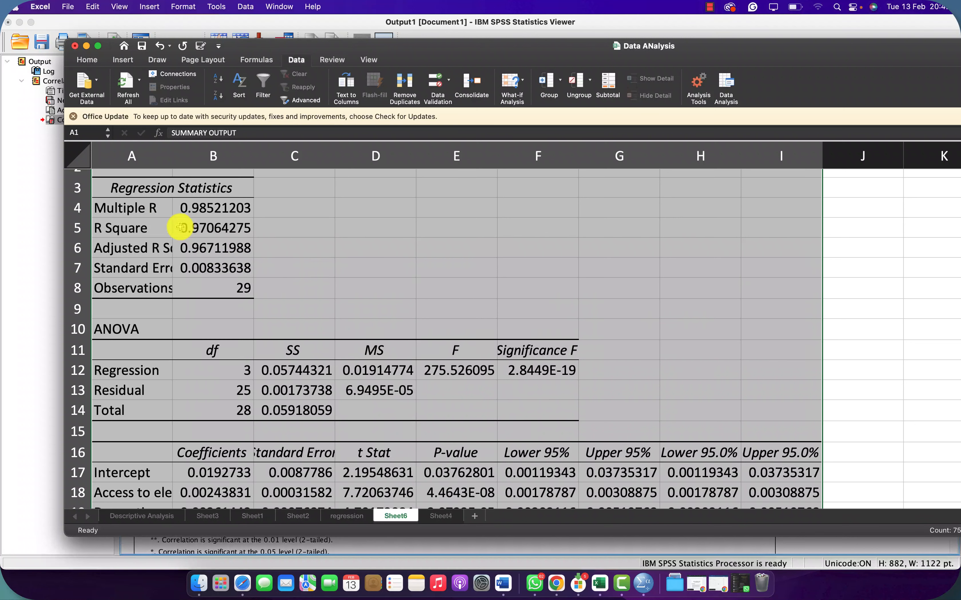
left_click(197, 231)
left_click_drag(197, 230, 143, 230)
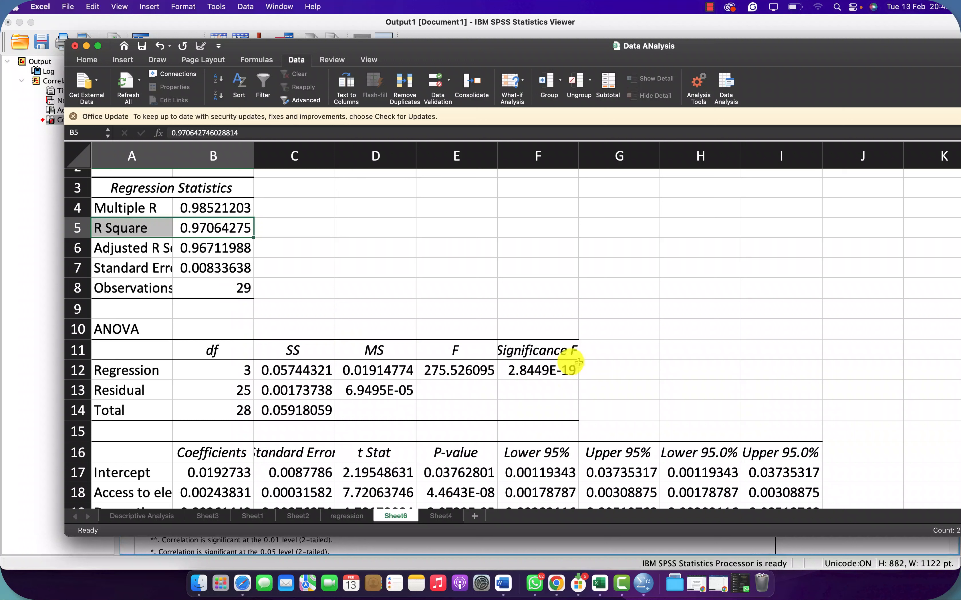
left_click(526, 374)
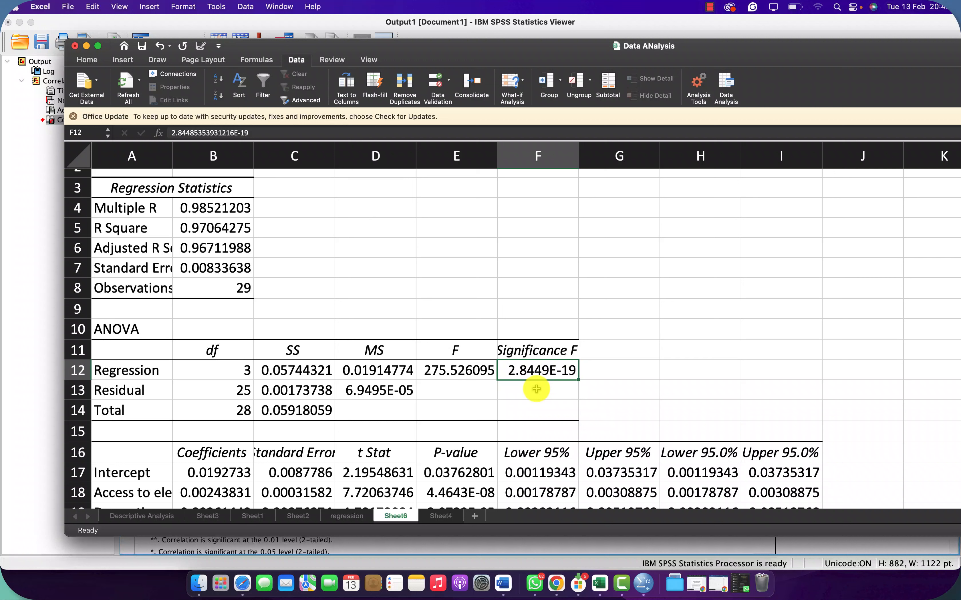
Step: Enter 0.05 in cell G8 beside the regression output and widen column A to show more of the row labels
left_click(619, 286)
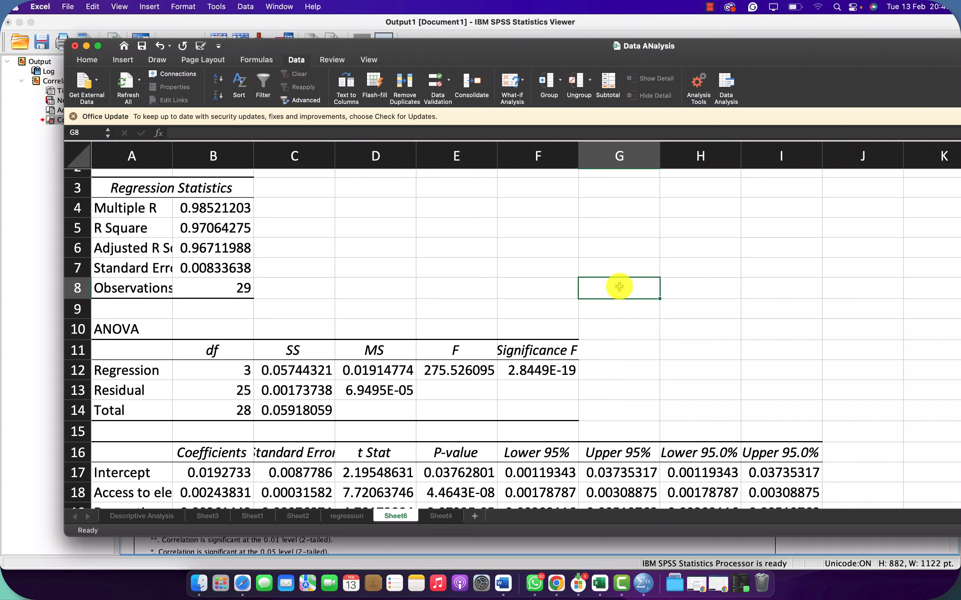
type("0.05")
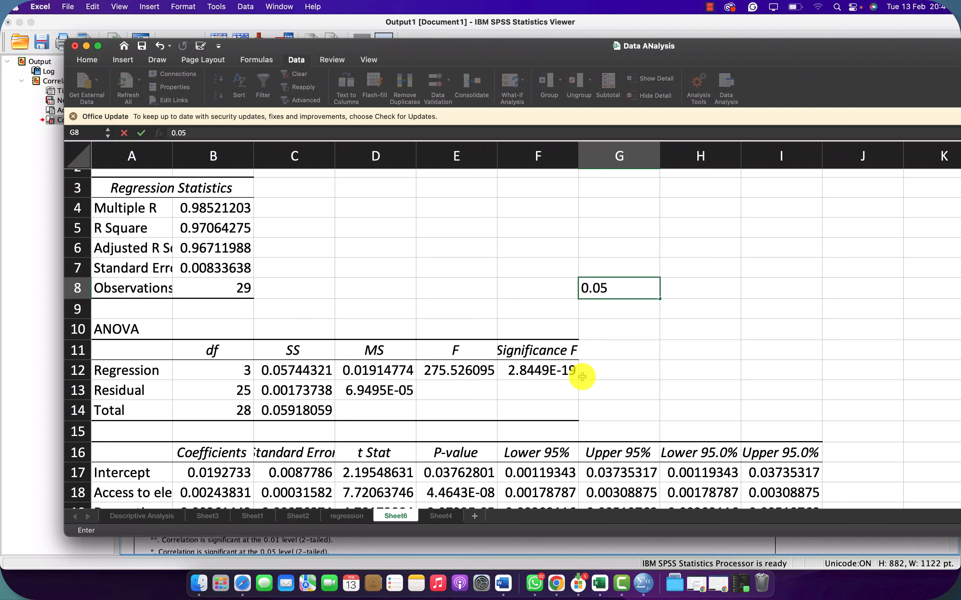
scroll(582, 376, "down", 4)
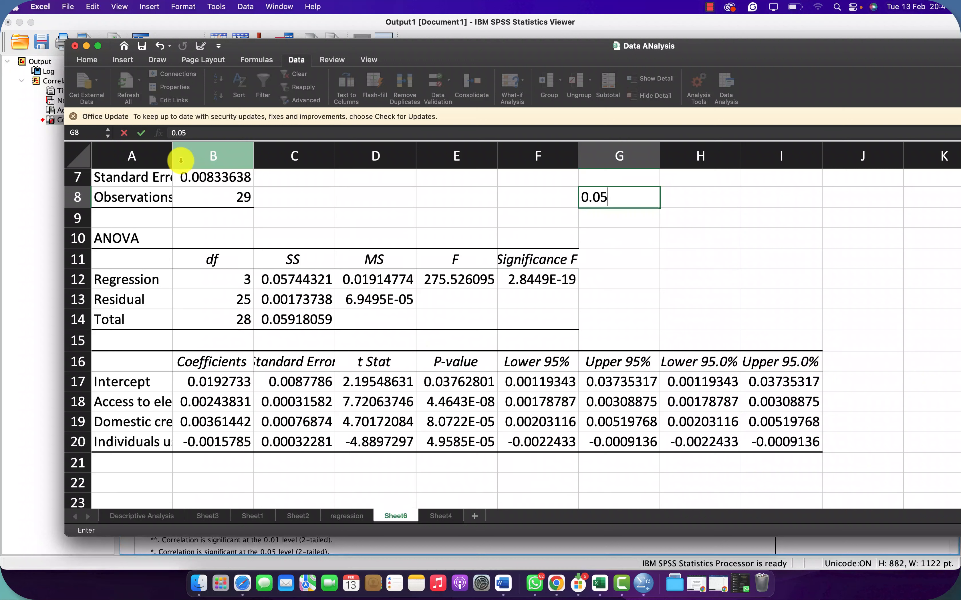
left_click(150, 196)
left_click_drag(159, 163, 240, 163)
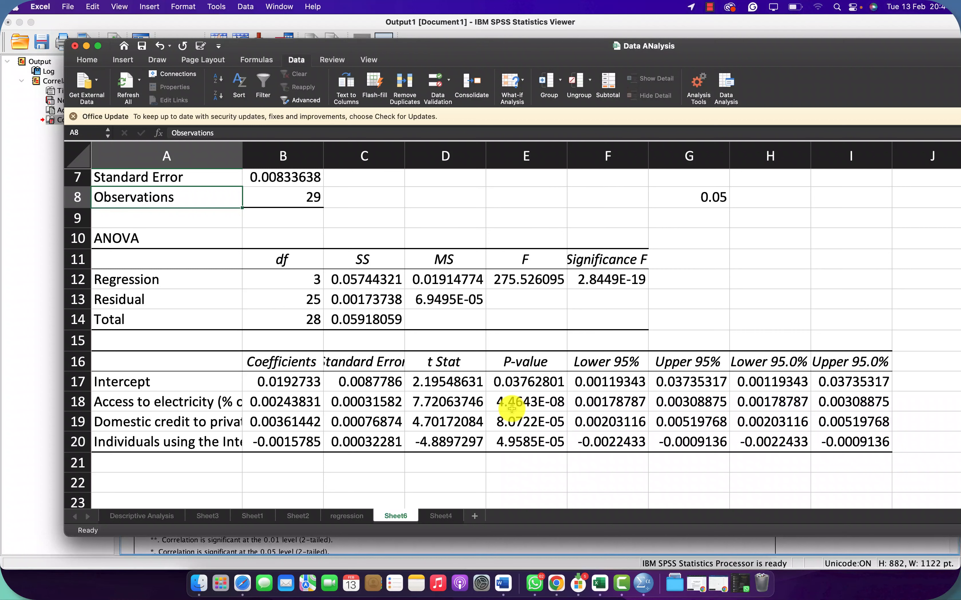
Step: Review the regression statistics, ANOVA table and predictor p-values in the summary output
scroll(511, 409, "up", 3)
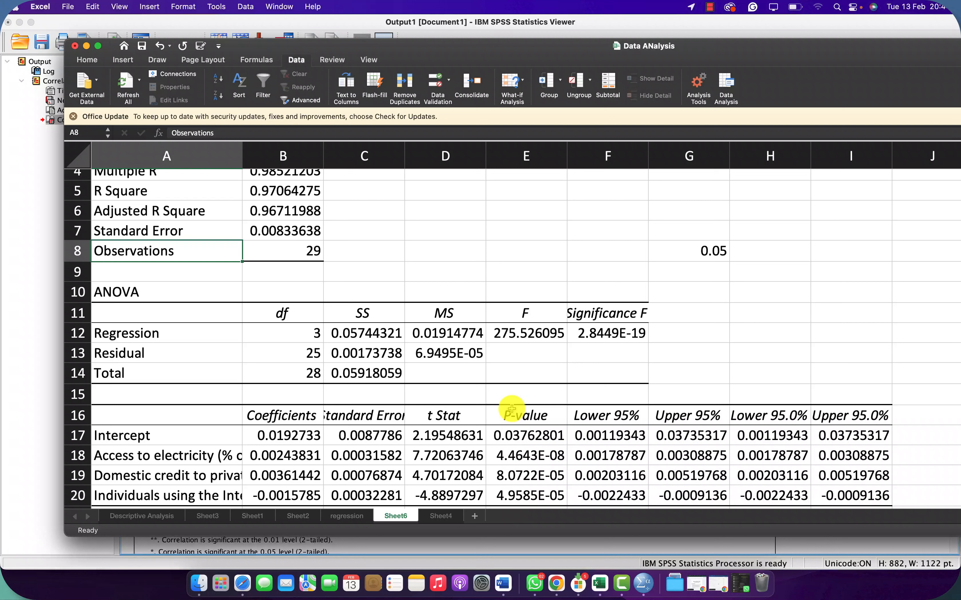
scroll(512, 409, "up", 4)
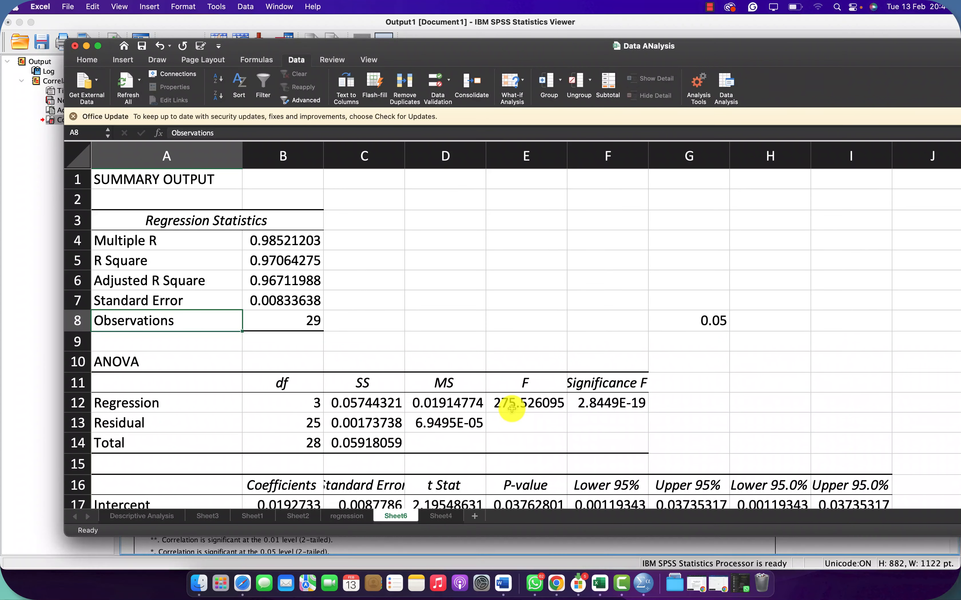
scroll(511, 409, "down", 3)
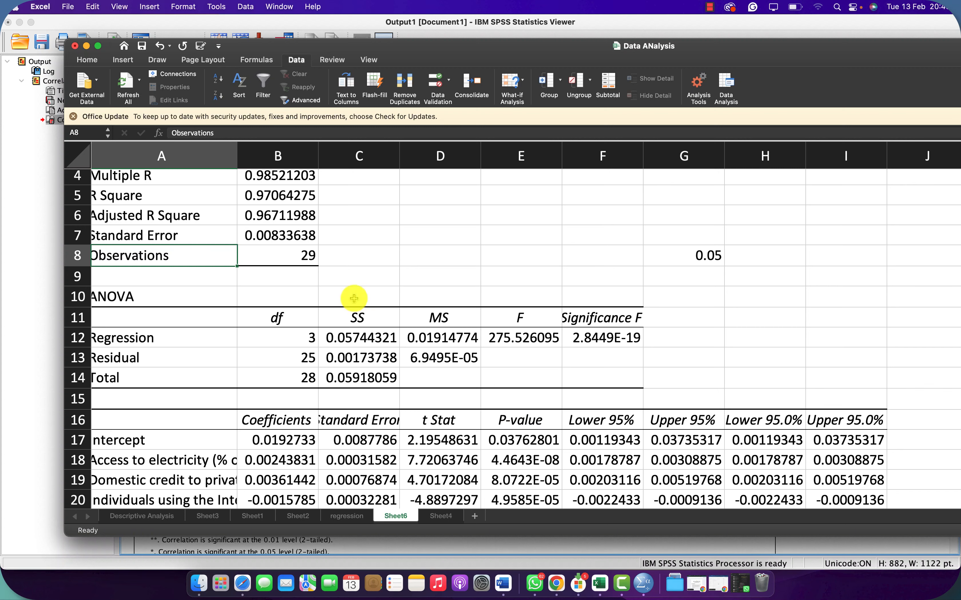
scroll(353, 298, "up", 3)
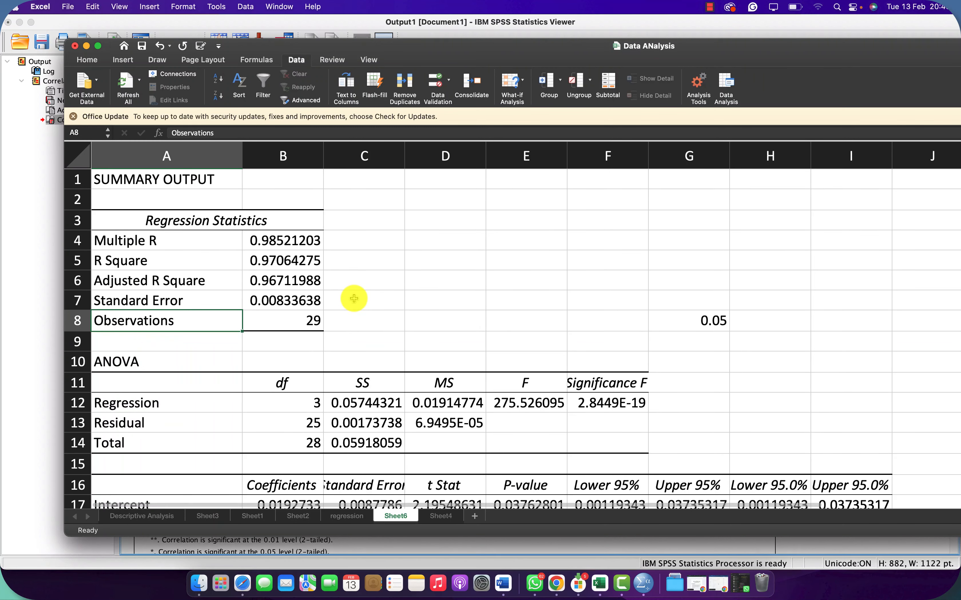